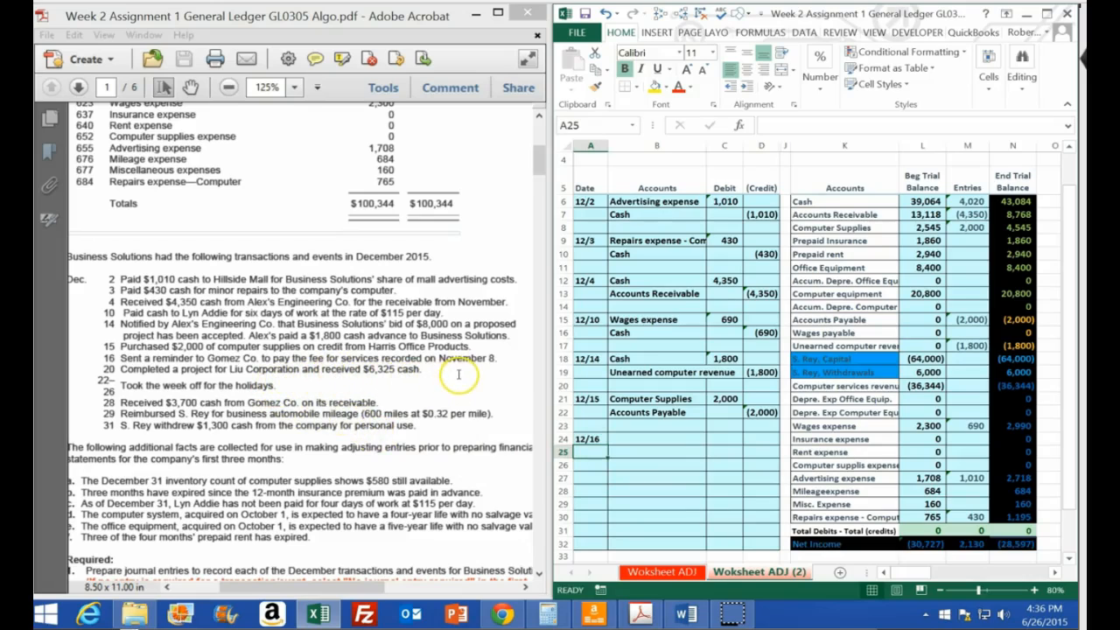
Enter "No journal entry" in the Accounts column for the 12/16 transaction.
click(639, 437)
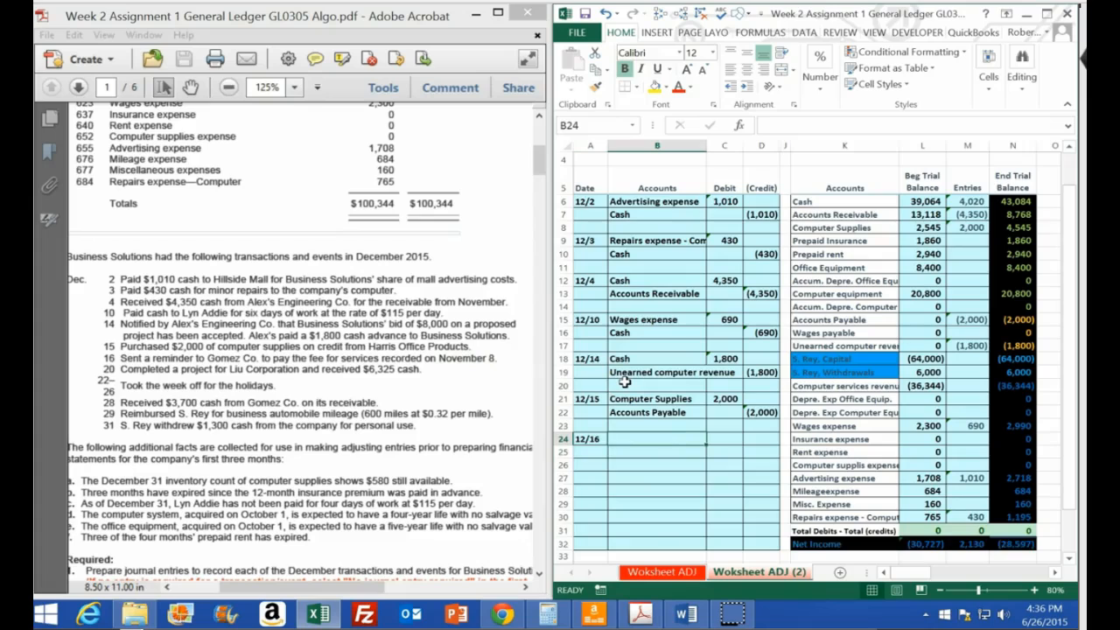
text(No journal entry)
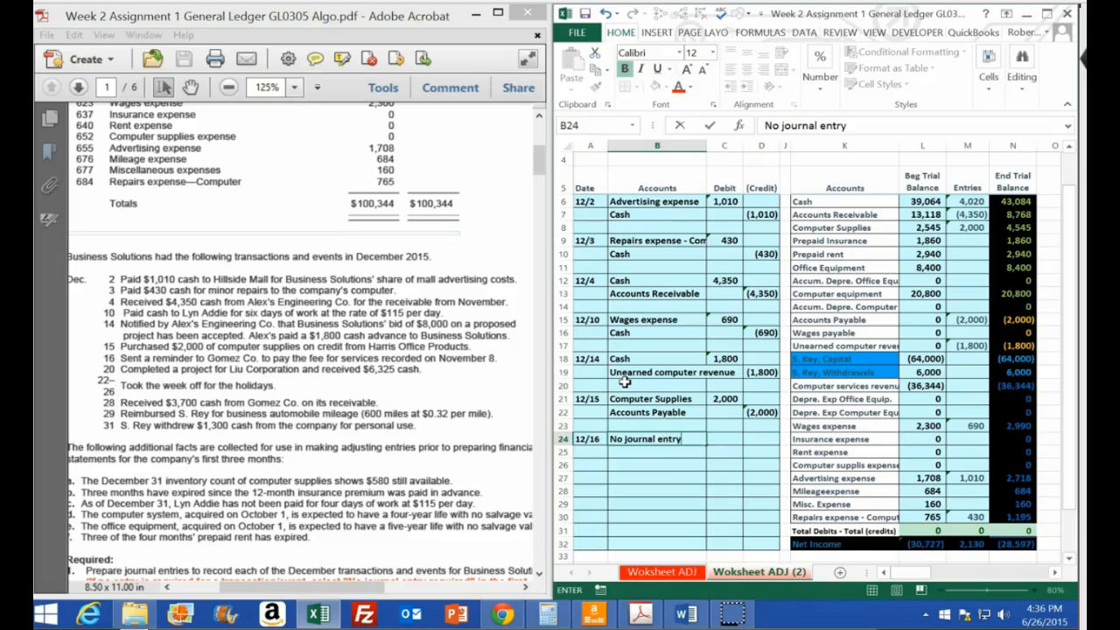
key(Return)
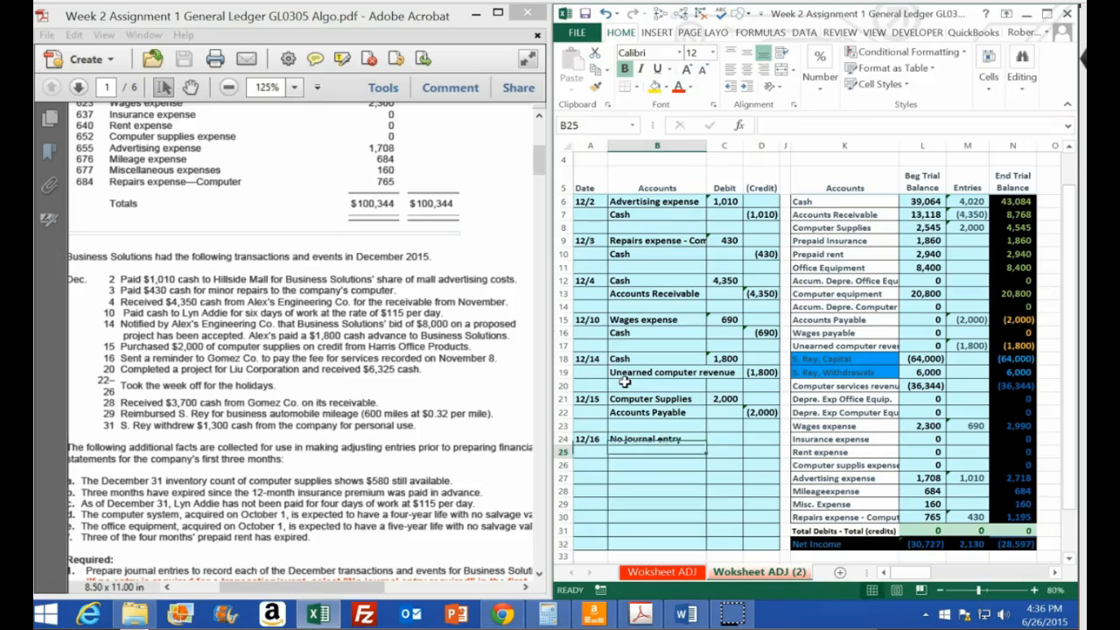
Date a new journal entry 12/20 in row 26 and copy the Cash account name from the trial balance into its Accounts cell.
key(Down)
key(Left)
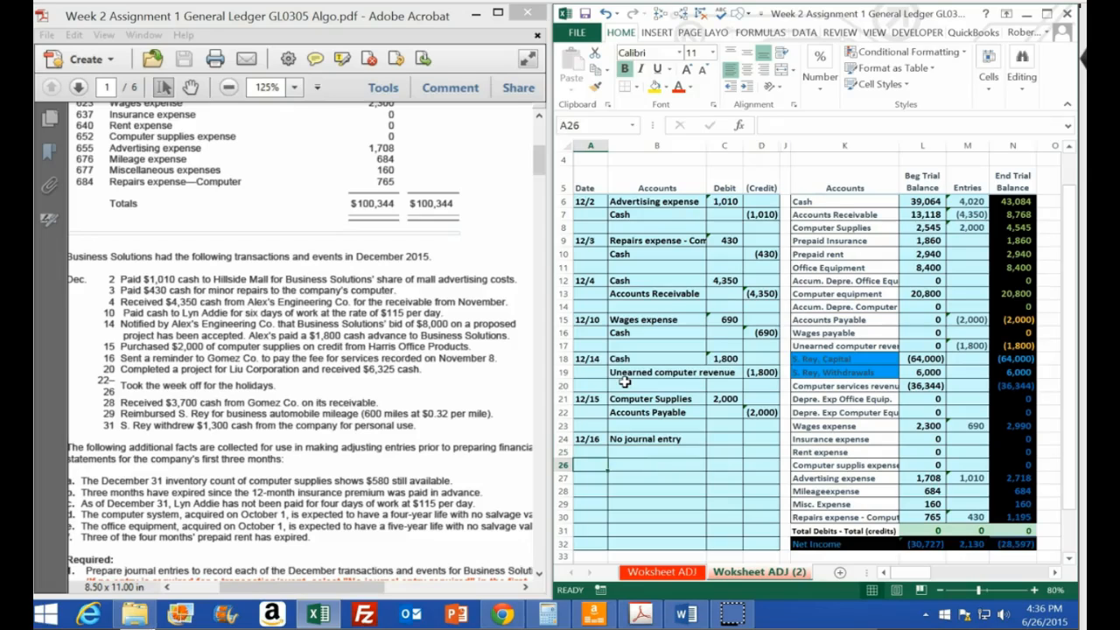
text(12/20)
key(Return)
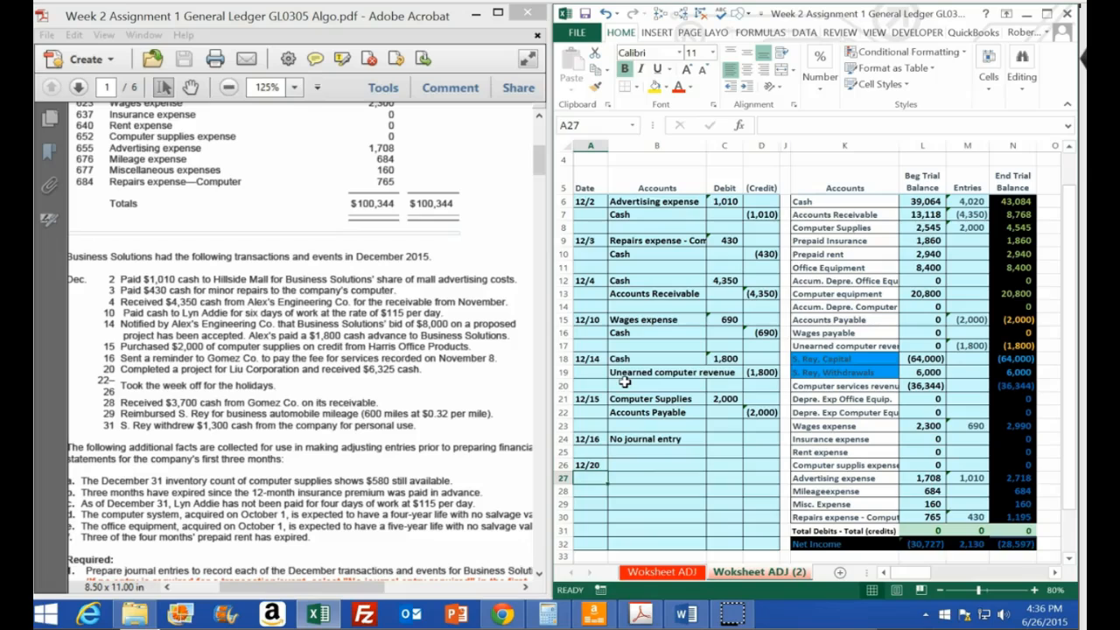
click(650, 464)
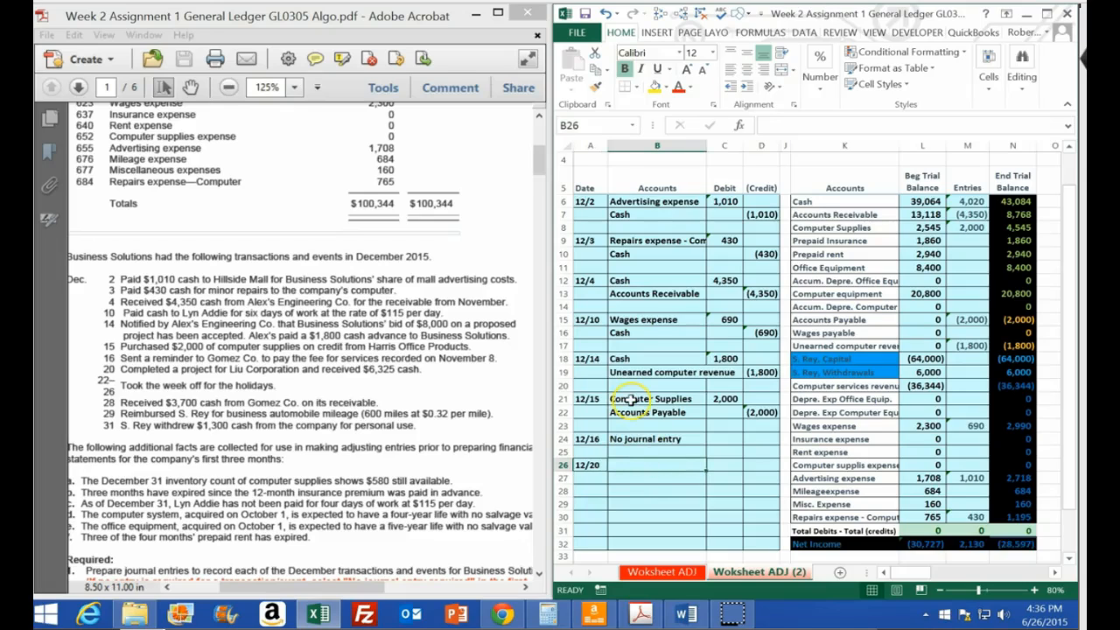
click(1017, 201)
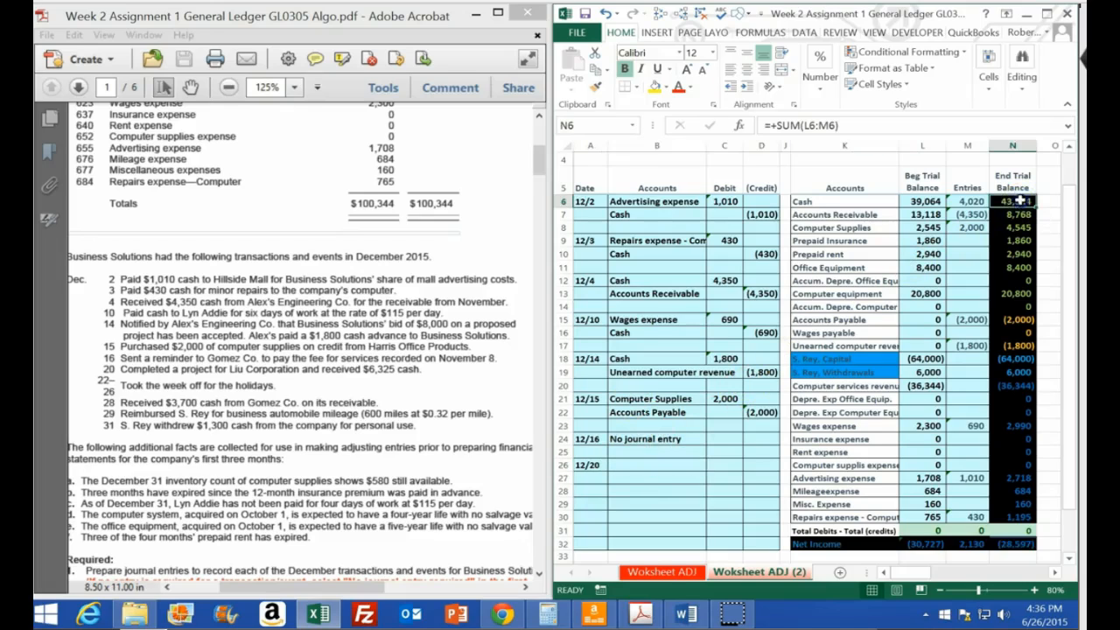
right_click(840, 201)
click(874, 226)
right_click(648, 465)
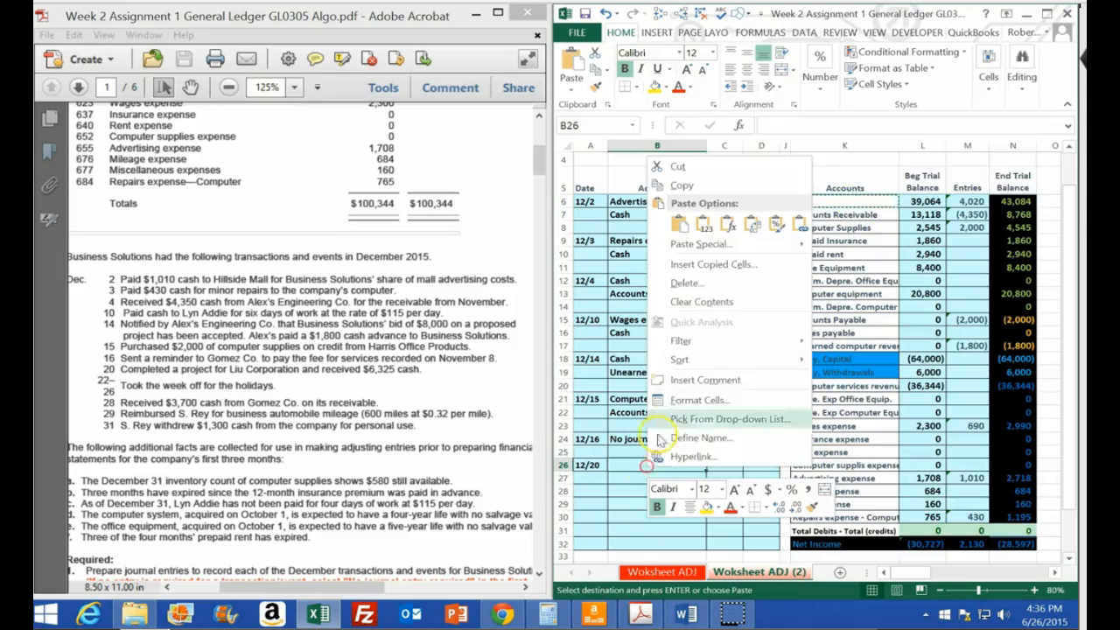
click(700, 224)
Enter a 6,320 debit for Cash in the 12/20 entry and a credit of -6,320 in the row below.
click(723, 465)
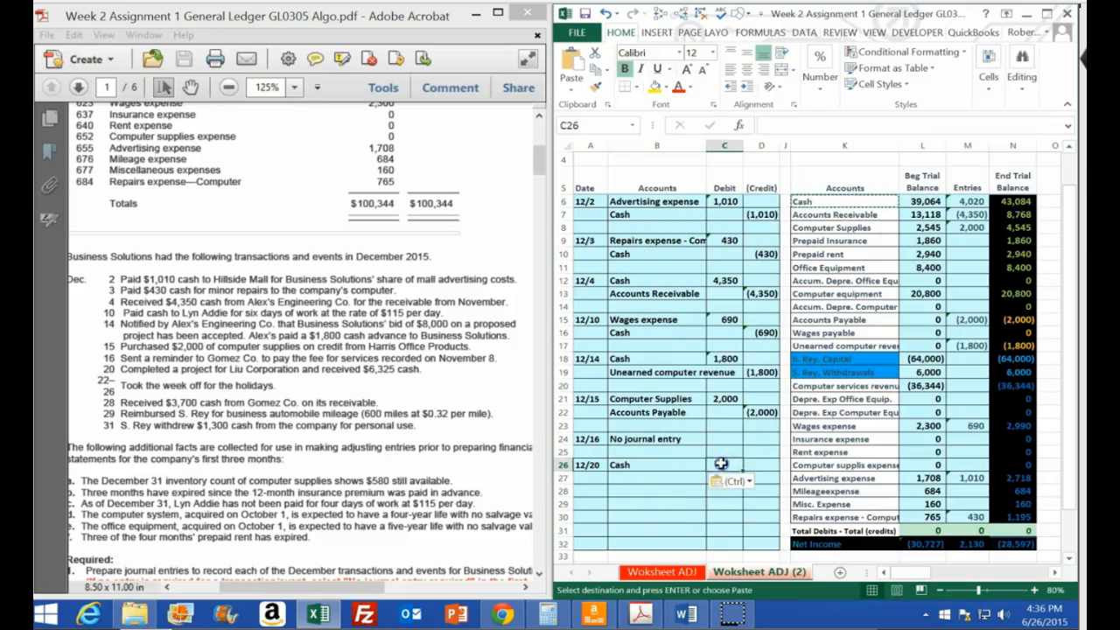
key(Escape)
text(6320)
key(Return)
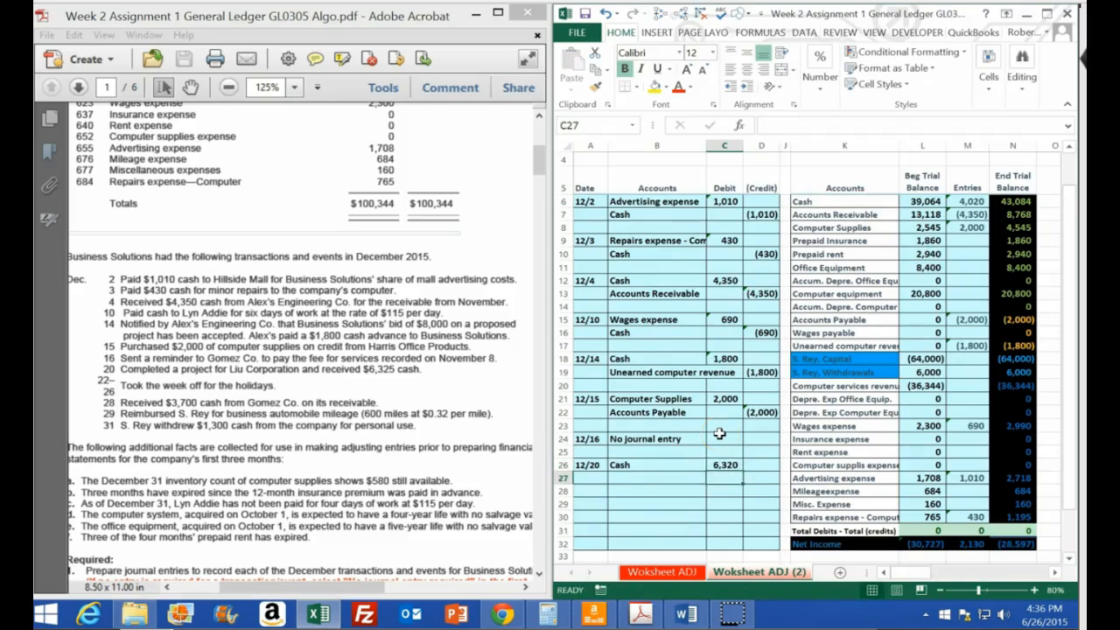
key(Right)
text(-6320)
key(Return)
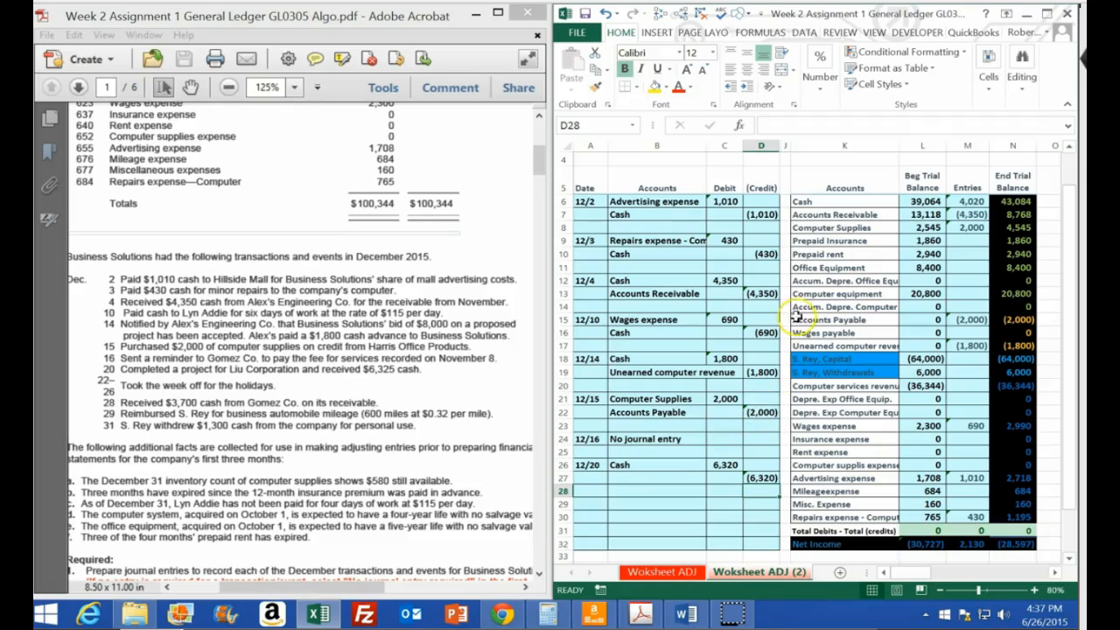
Copy the Computer services revenue account name from the trial balance into B27 as the credited account of the 12/20 entry.
drag(805, 203, 816, 374)
click(817, 386)
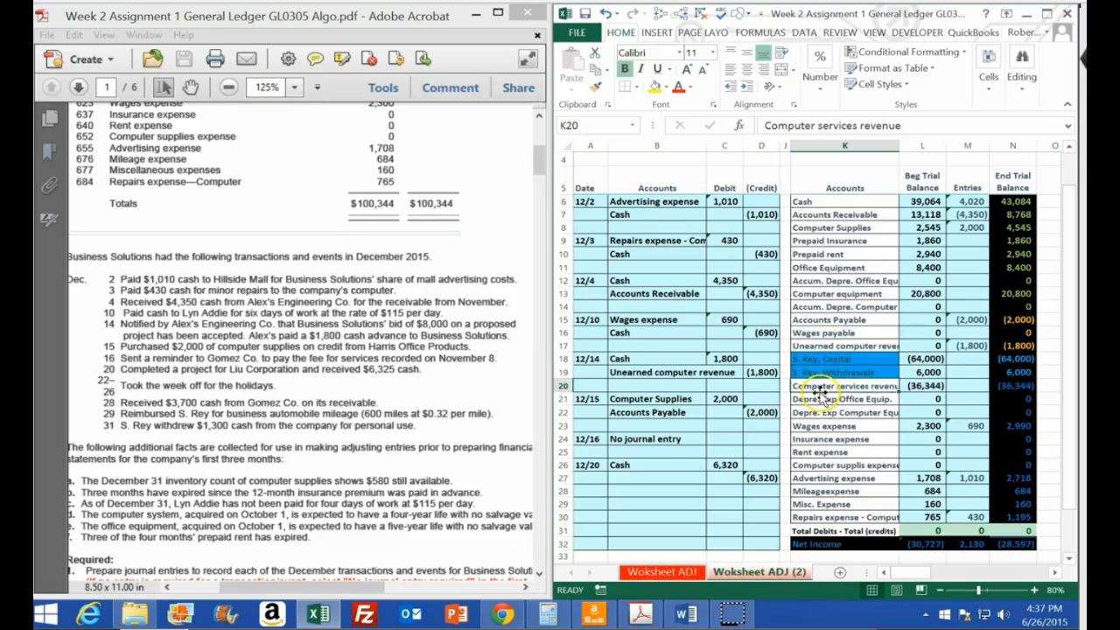
drag(827, 386, 1005, 388)
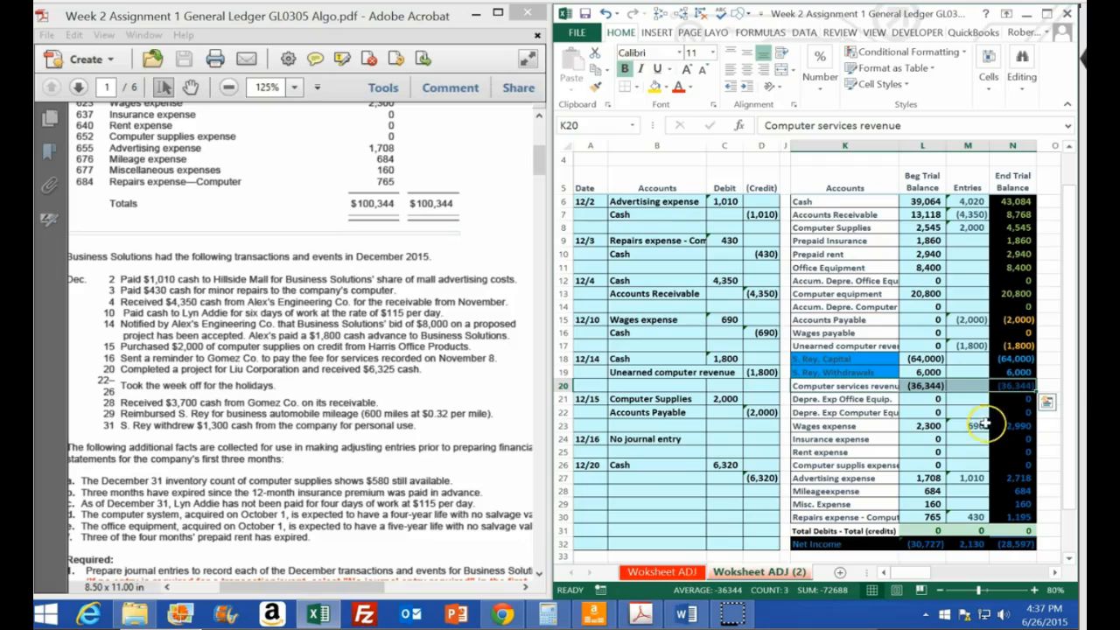
click(828, 386)
right_click(828, 386)
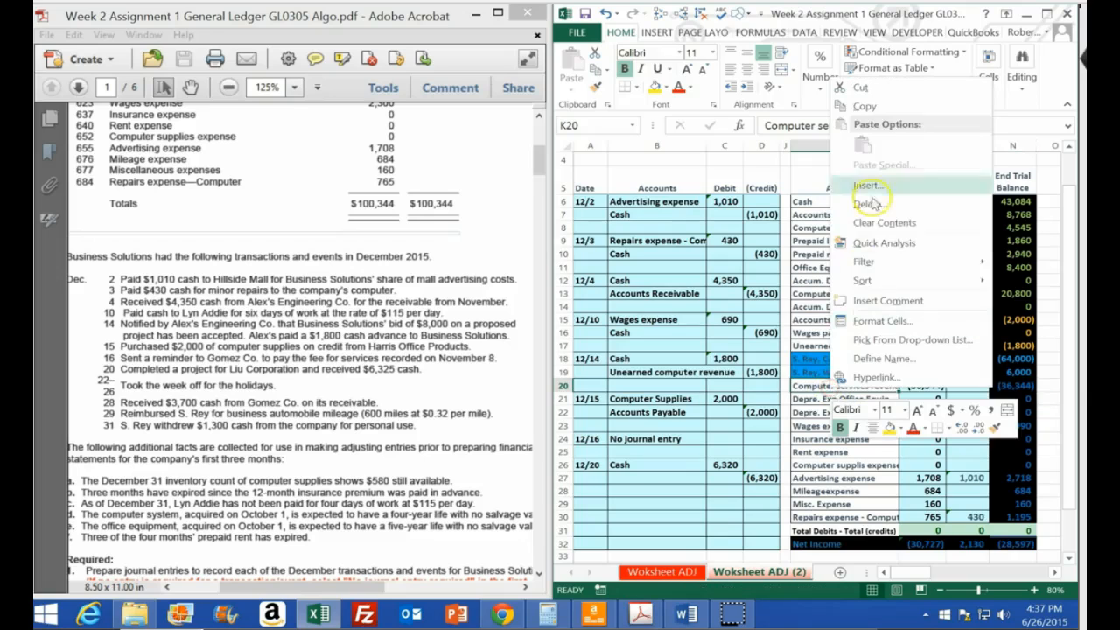
click(873, 103)
click(635, 486)
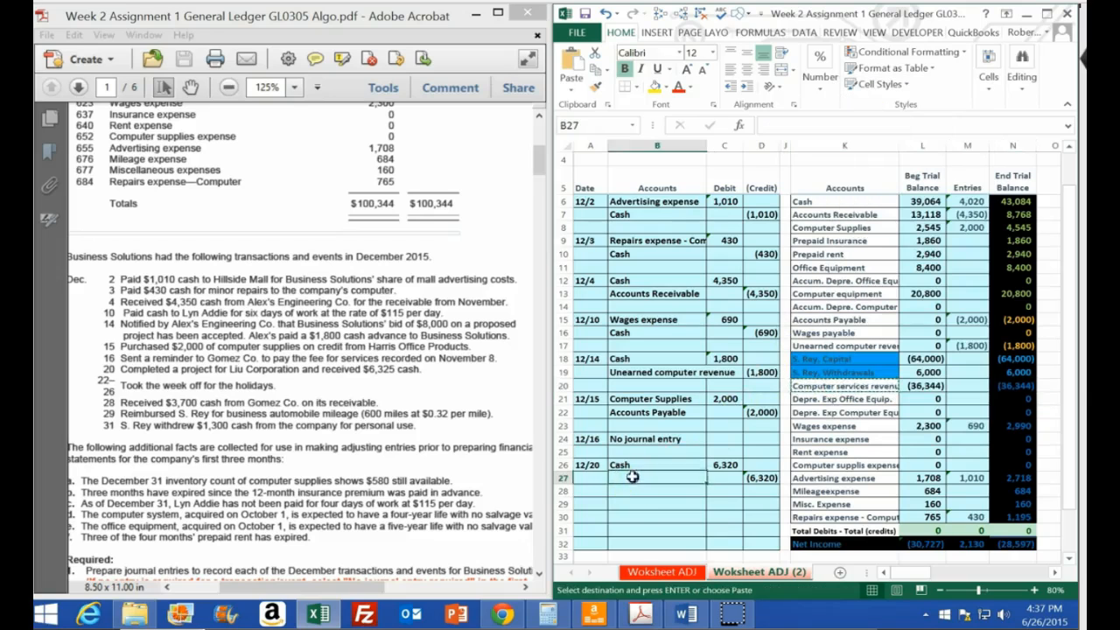
right_click(635, 485)
click(692, 235)
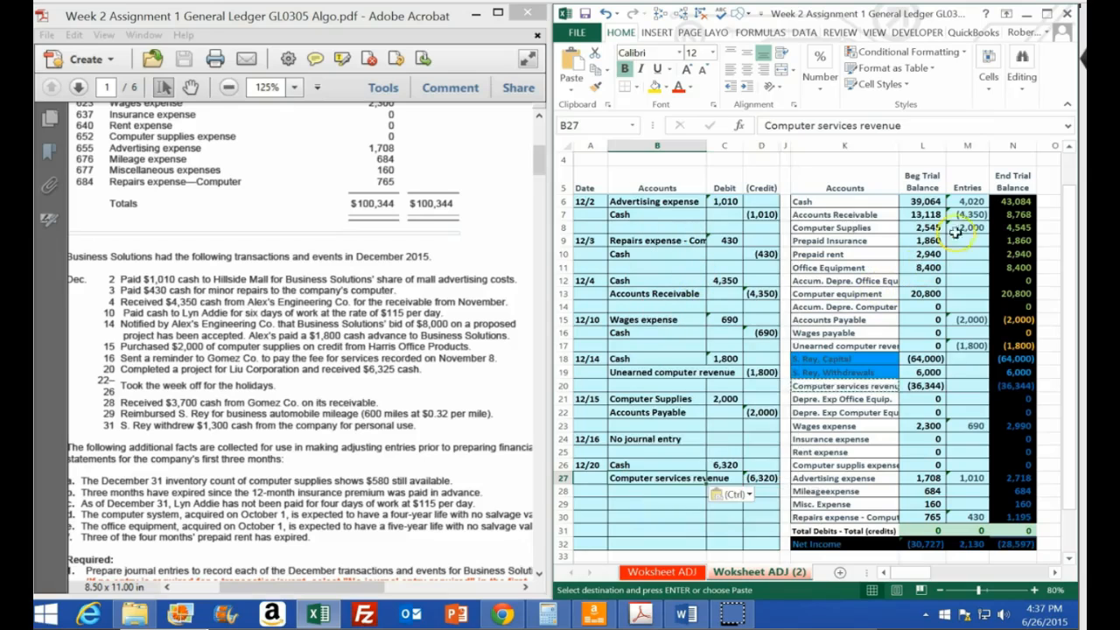
Add the 12/20 debit in C26 to the Cash formula in the trial balance Entries column.
double_click(963, 202)
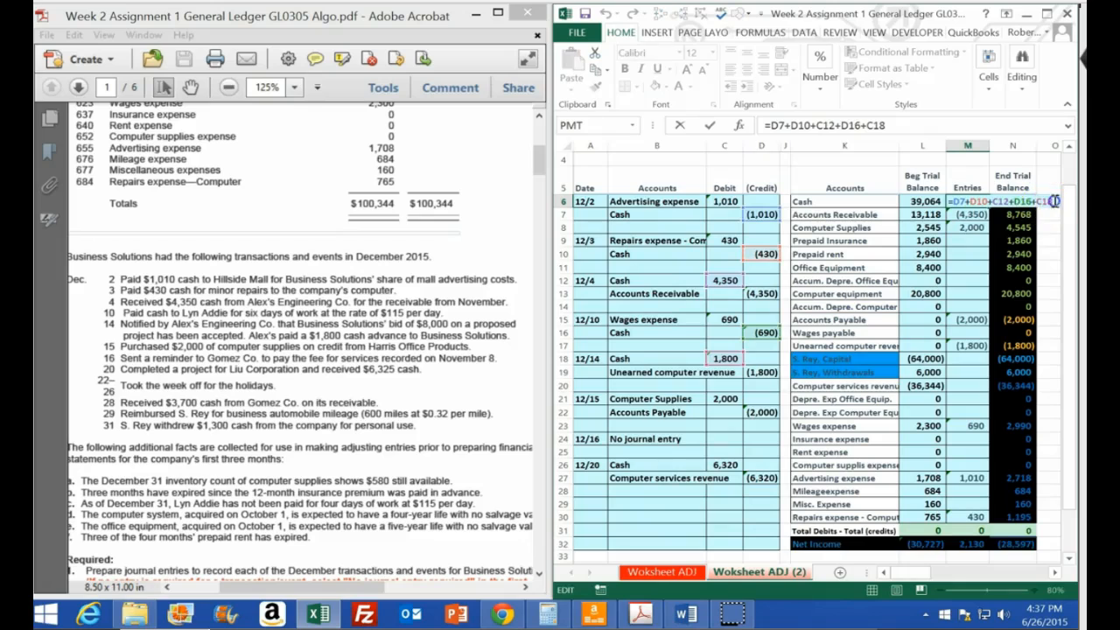
click(733, 464)
key(Return)
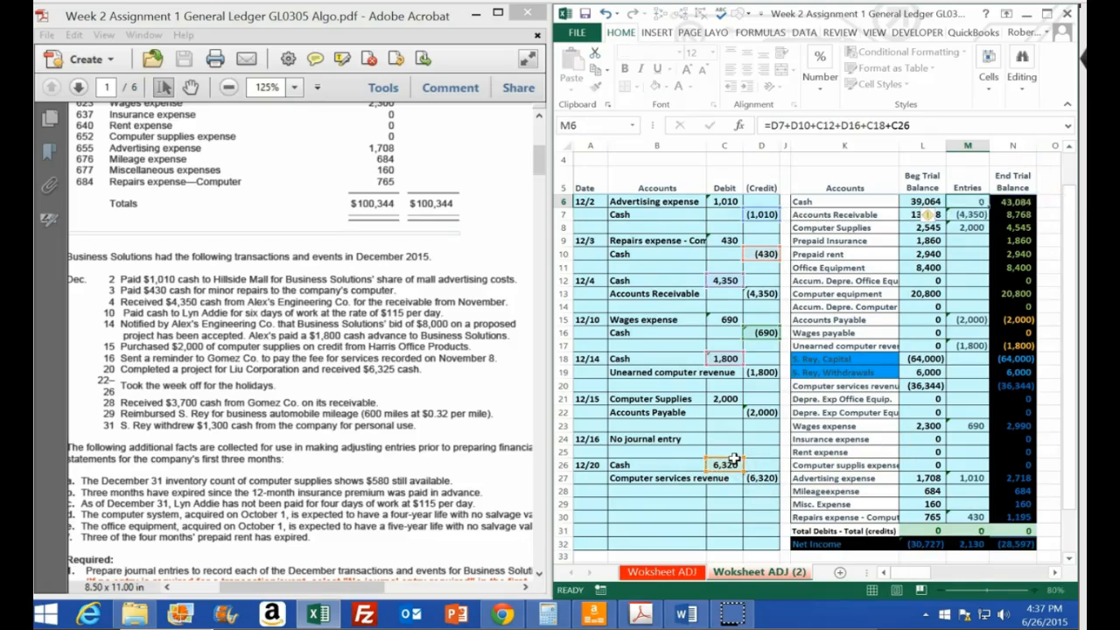
Link the Entries cell of Computer services revenue to the 12/20 credit with the formula =D27.
click(966, 385)
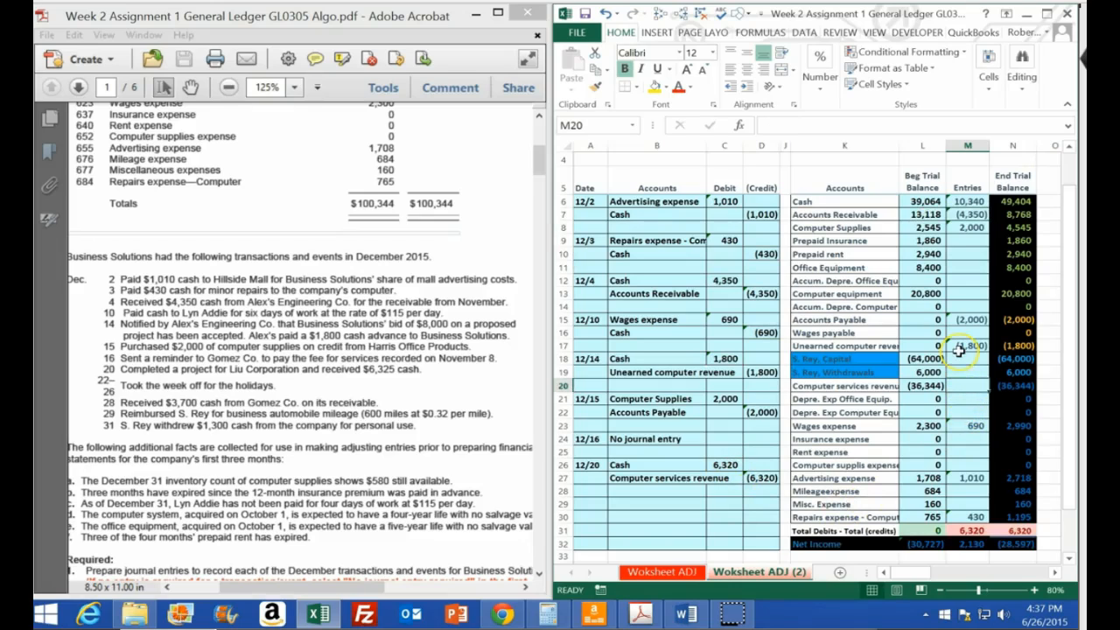
text(=)
key(Left)
key(Left)
key(Left)
key(Left)
key(Down)
key(Down)
key(Down)
key(Down)
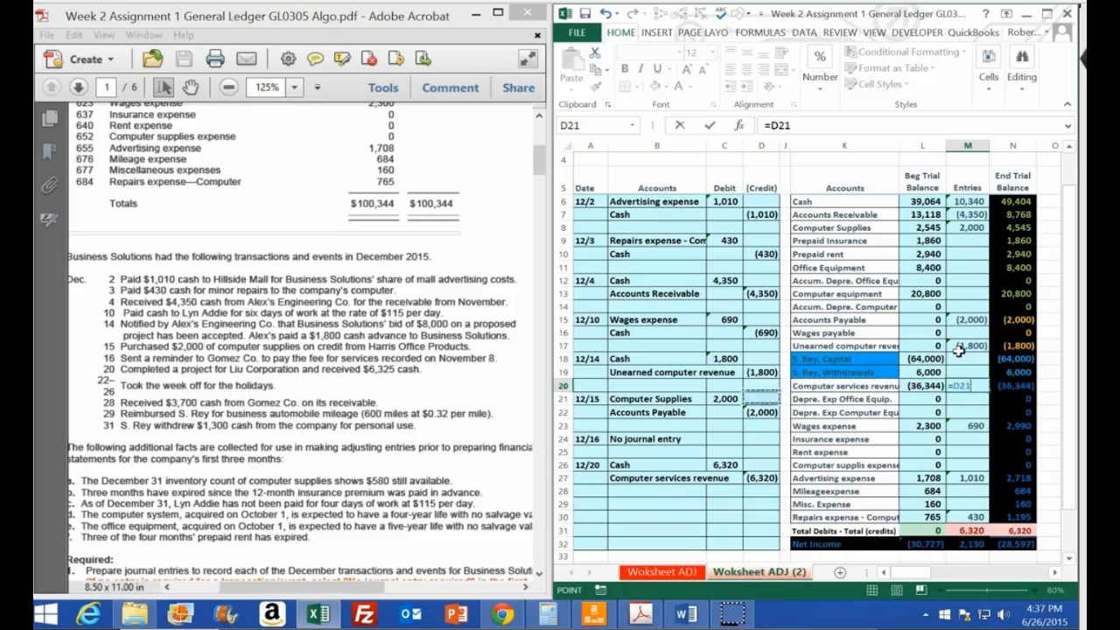
key(Down)
key(Down)
key(Down)
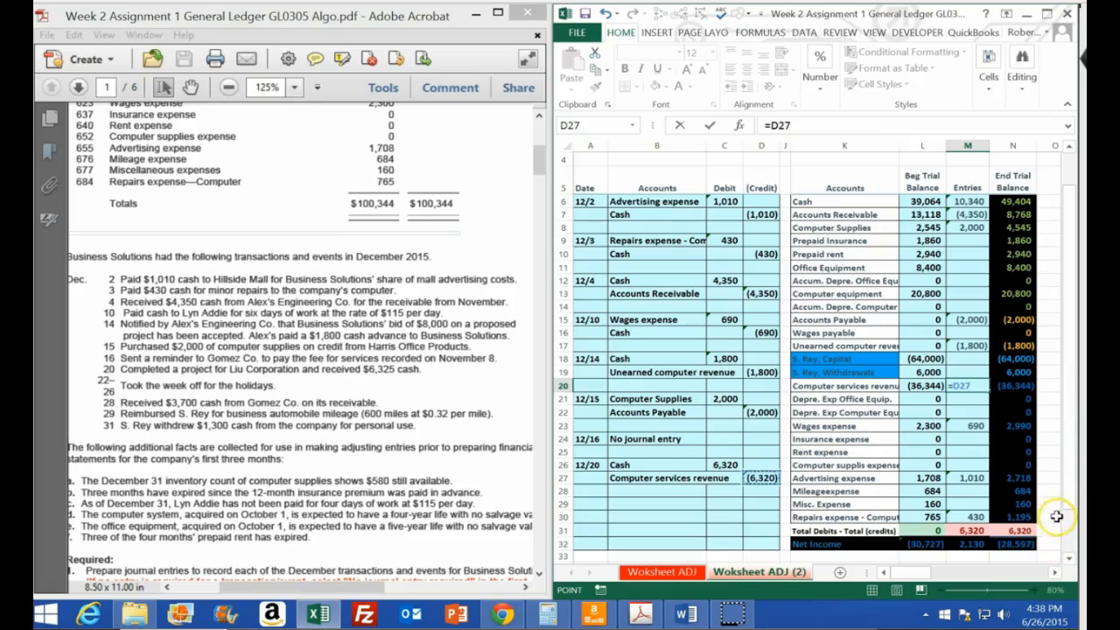
key(Return)
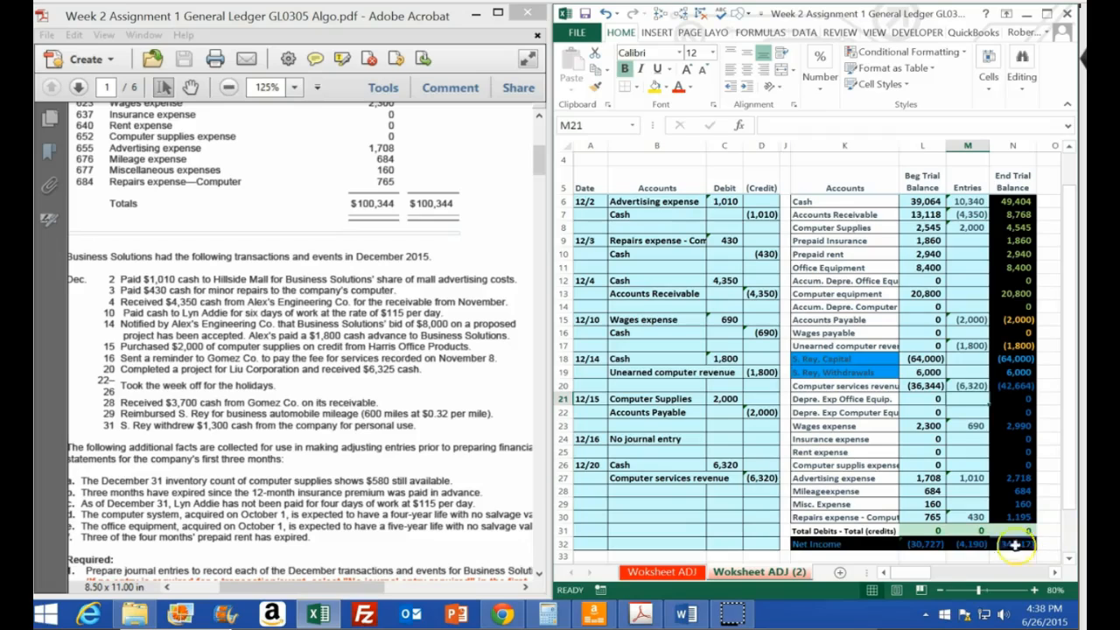
Date a new journal entry 12/28 in row 29 and copy the Cash account name from the trial balance beside it.
click(592, 504)
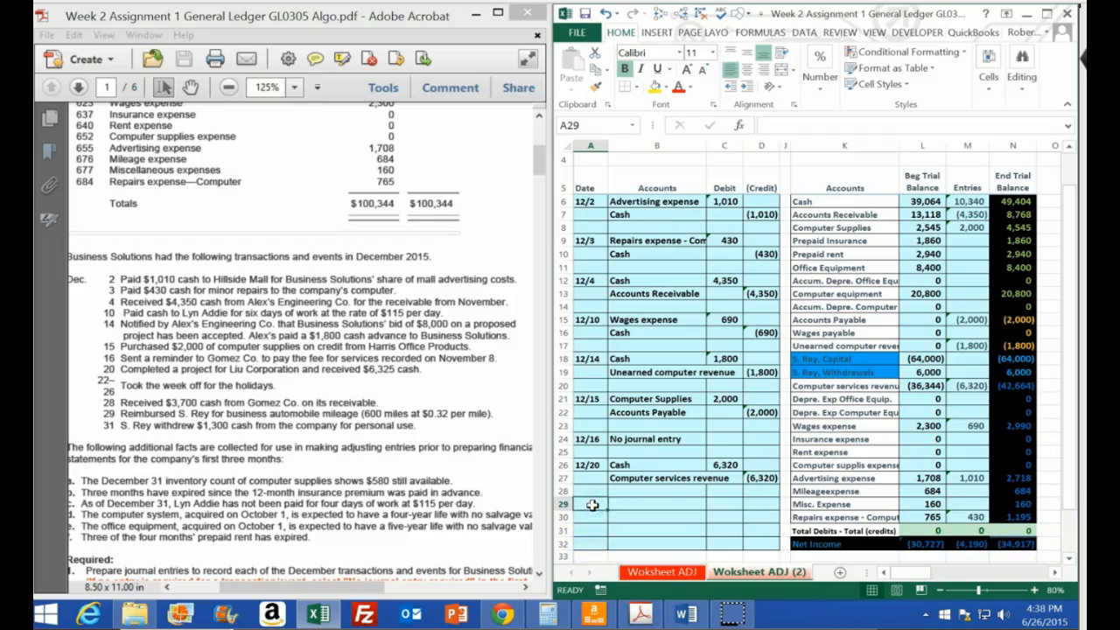
text(12/28)
key(Return)
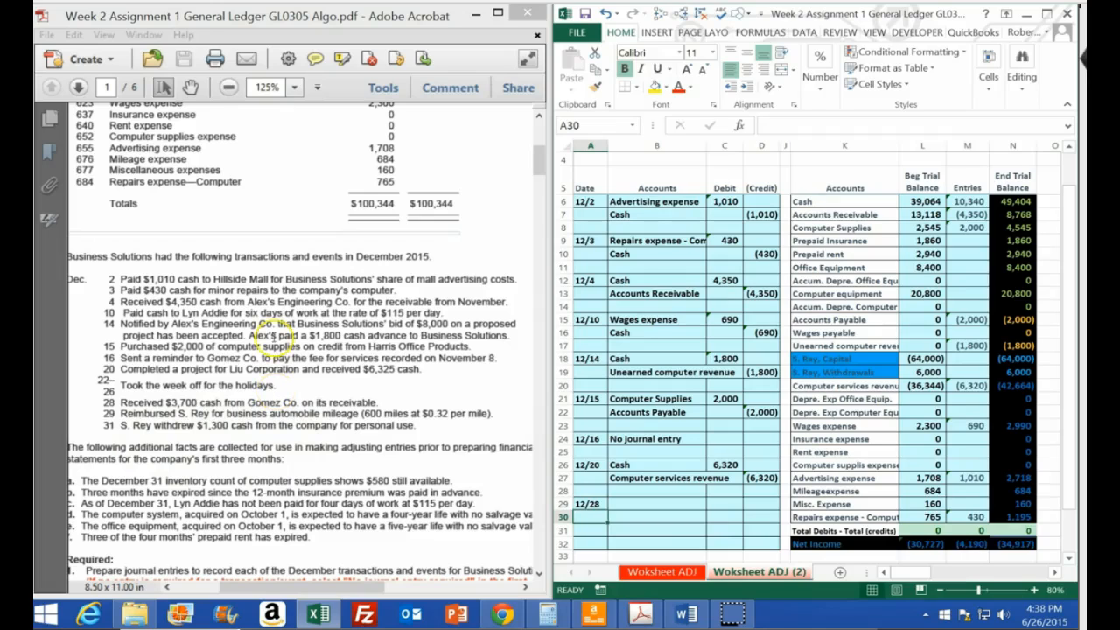
click(1006, 201)
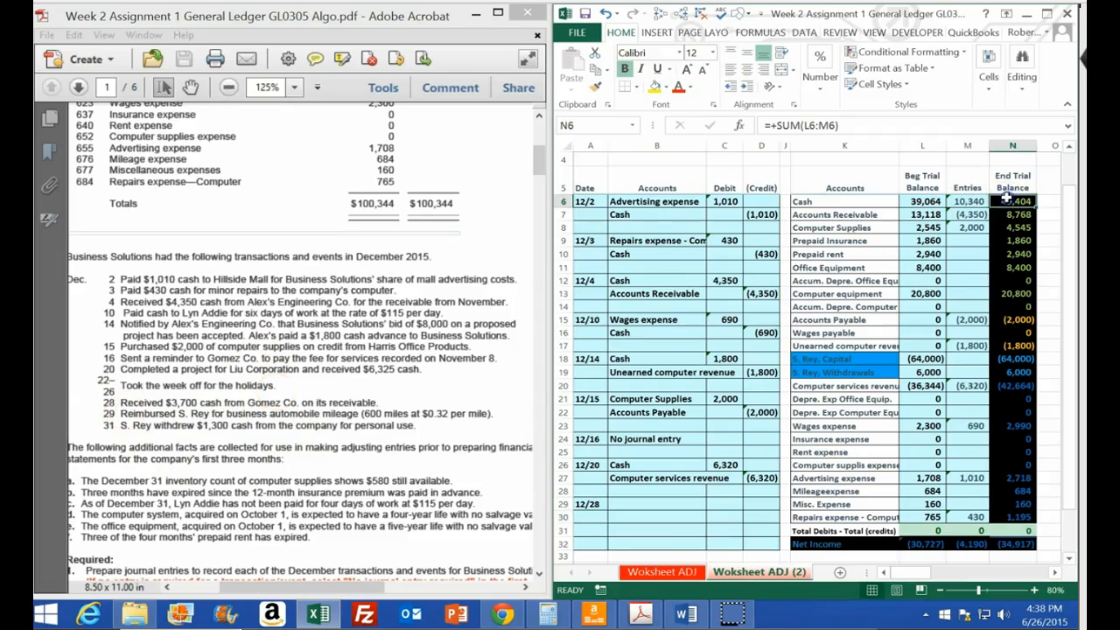
right_click(839, 205)
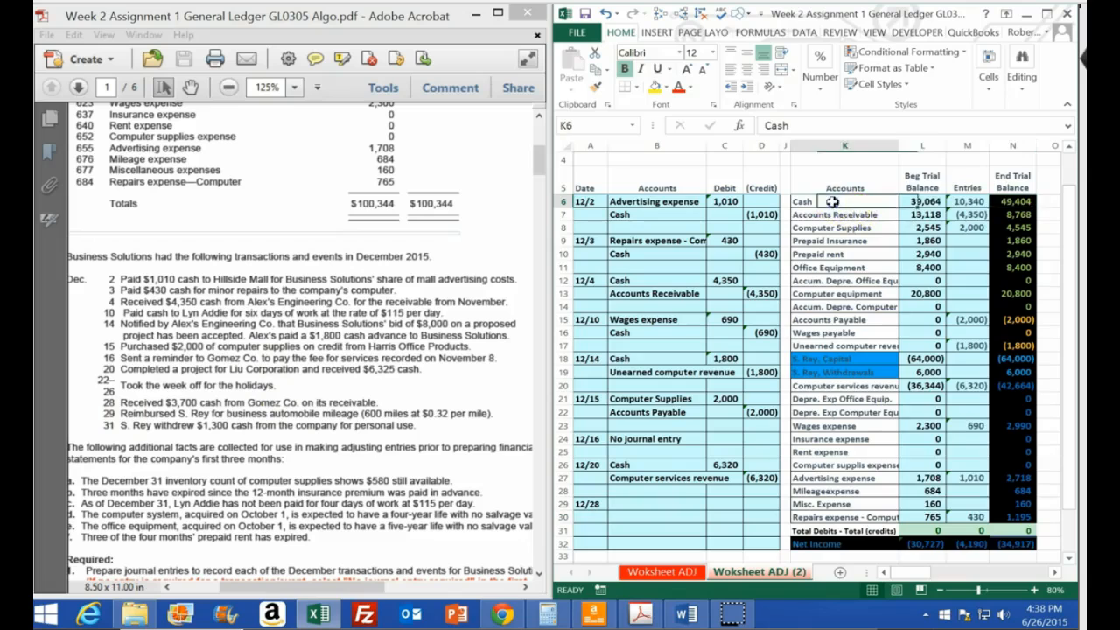
click(867, 231)
right_click(628, 506)
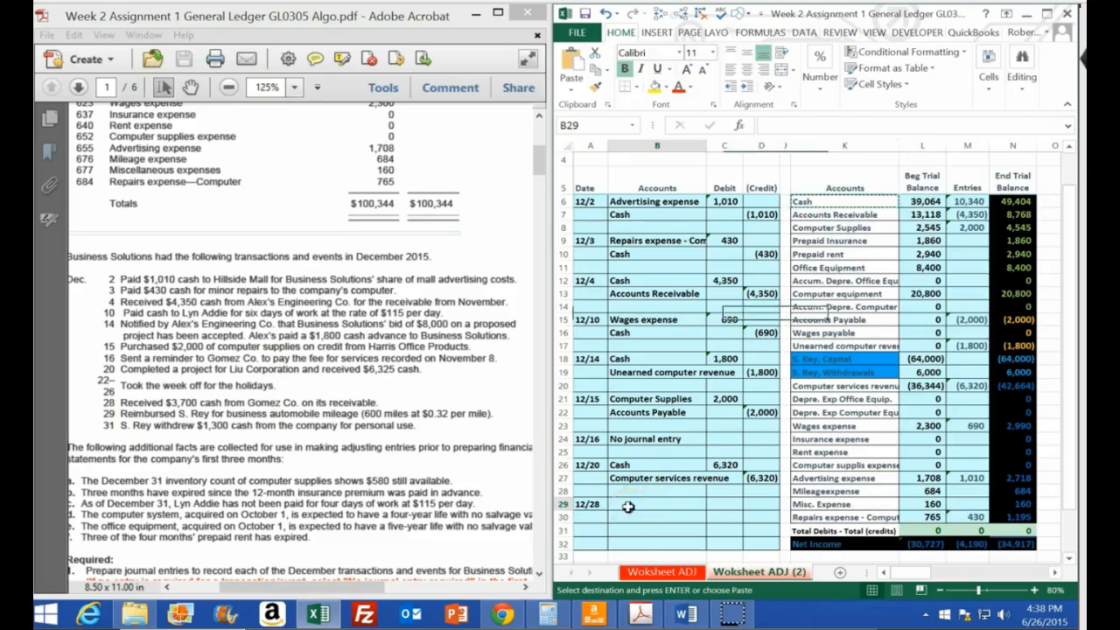
click(685, 263)
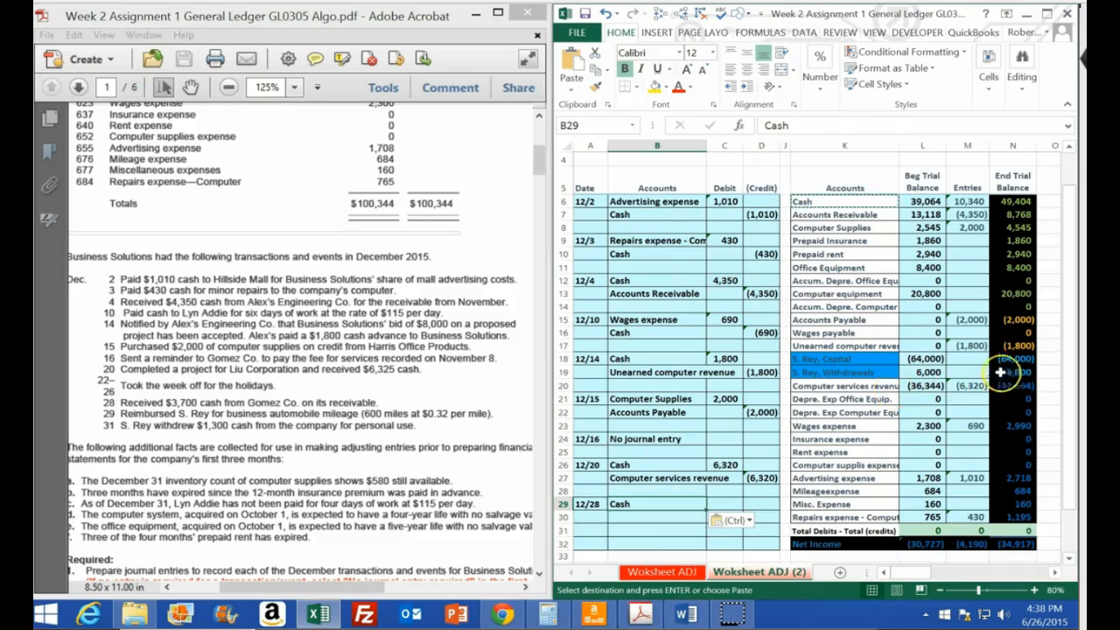
Copy the Accounts Receivable account name from the trial balance into B30 as the credited account of the 12/28 entry.
click(1021, 214)
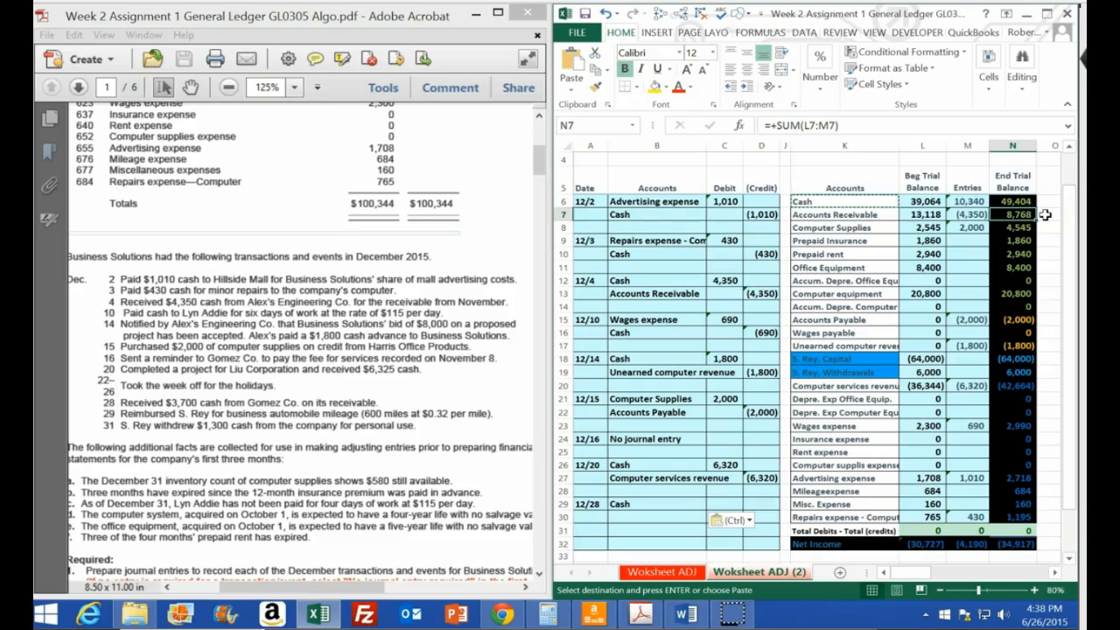
click(858, 215)
right_click(859, 217)
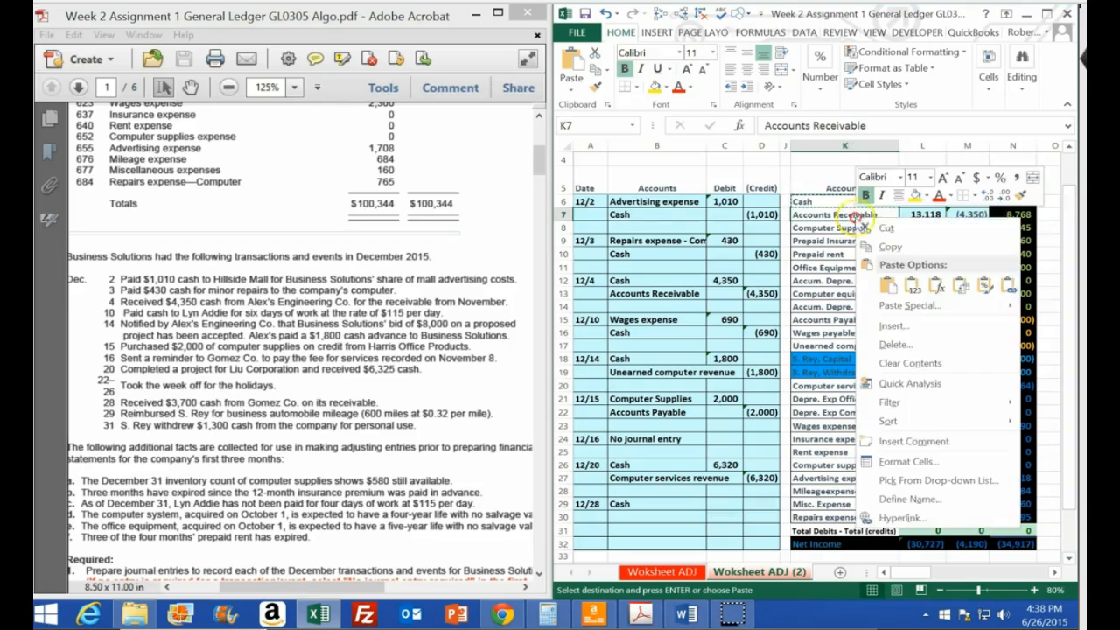
key(Escape)
click(625, 516)
right_click(625, 516)
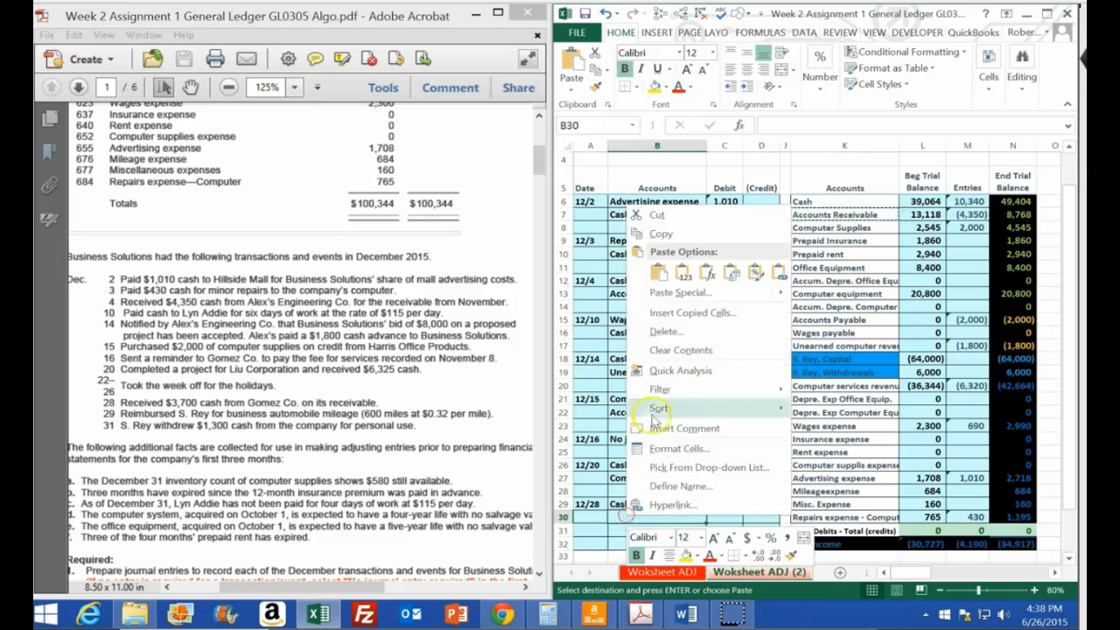
click(669, 273)
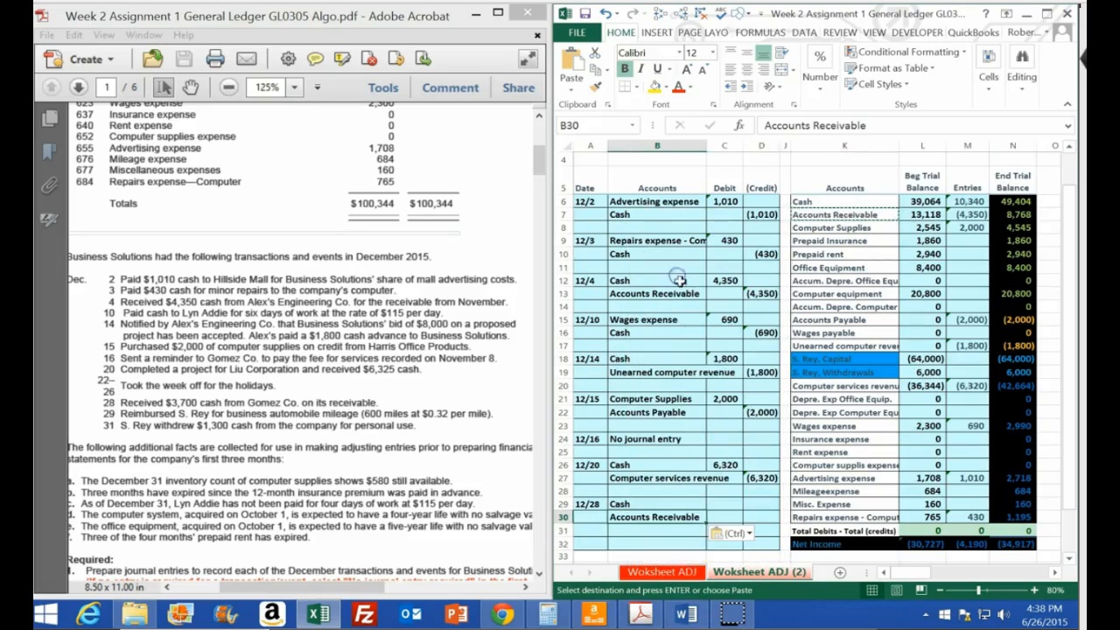
Enter a 3,700 Cash debit for 12/28 and set the Accounts Receivable credit to the negative of C29.
click(728, 504)
text(3,700)
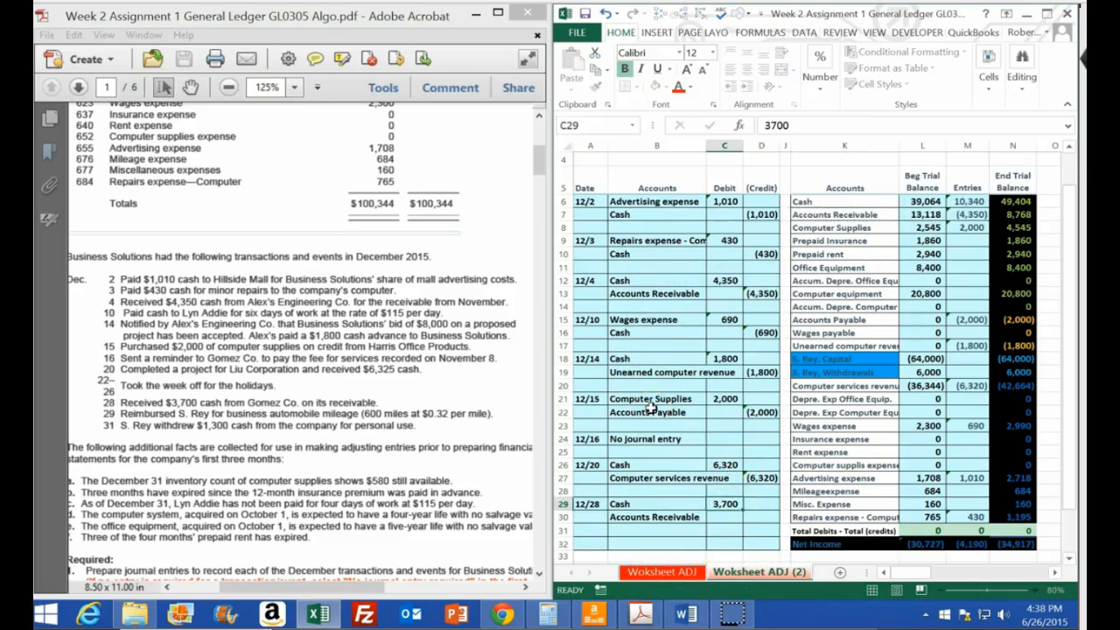
key(Tab)
key(Down)
text(-)
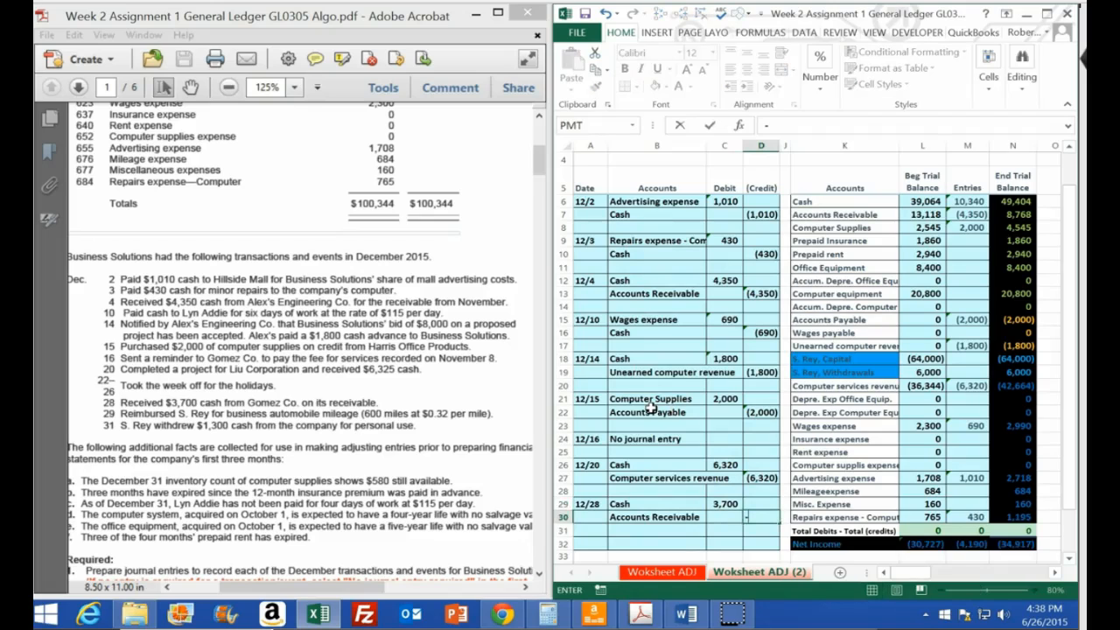
text(c29)
key(Return)
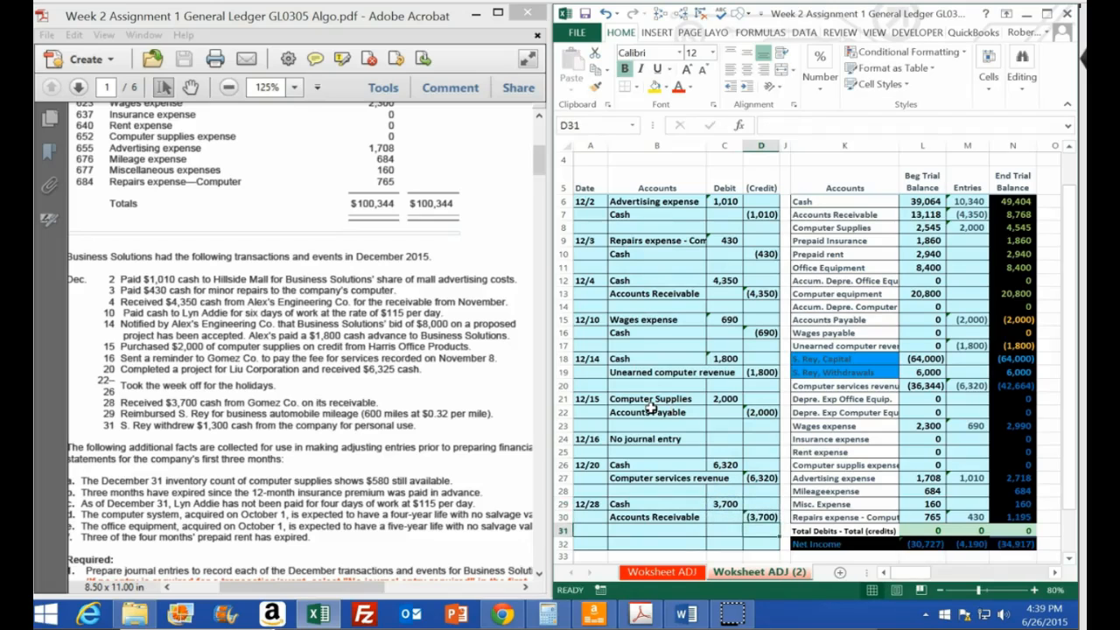
Add the 12/28 Cash debit in C29 to the Cash account's Entries formula in M6.
double_click(966, 201)
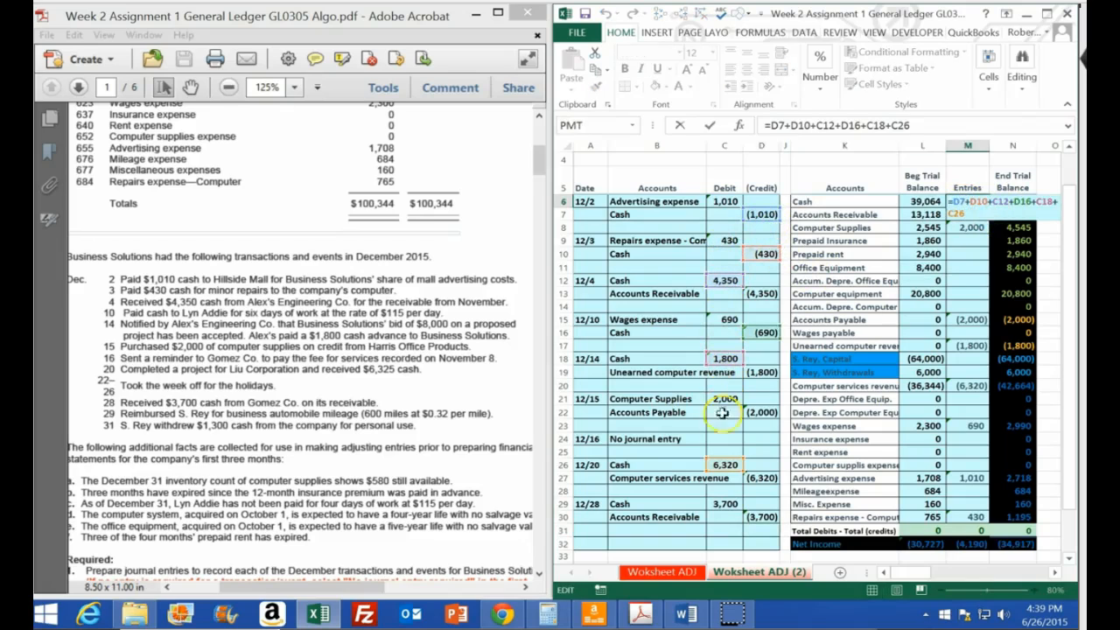
text(+)
click(734, 505)
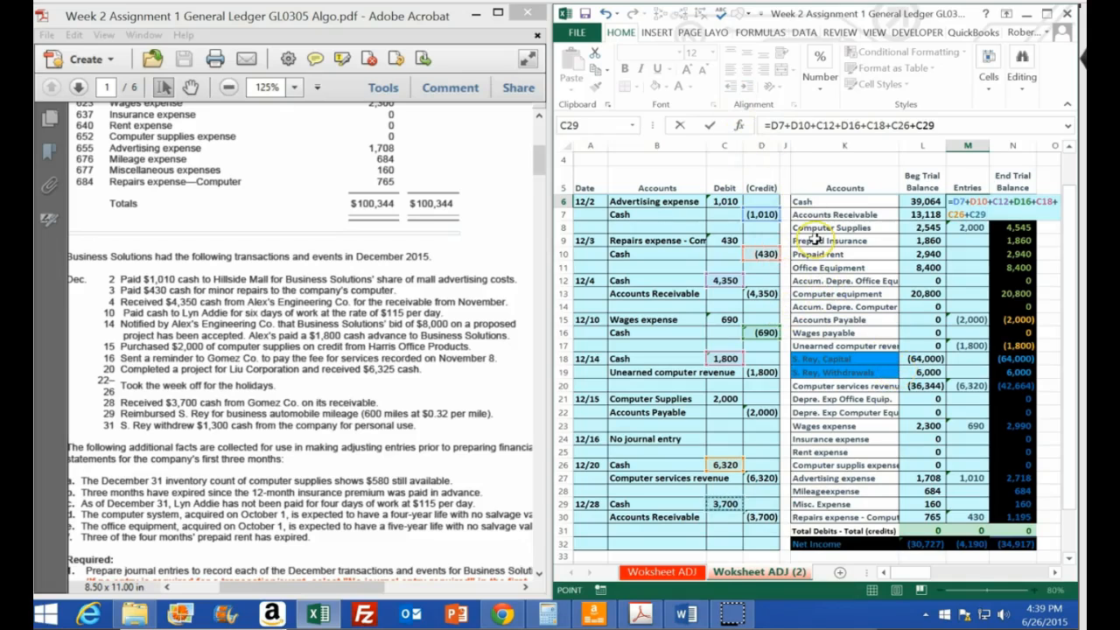
key(Return)
key(Up)
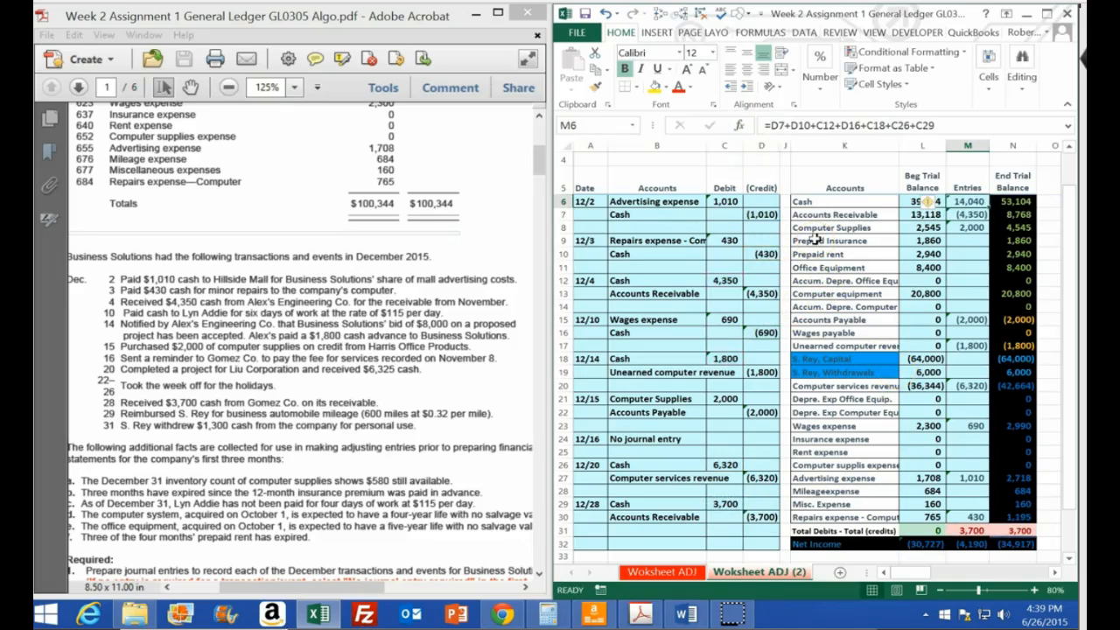
Trace the precedents of the Cash Entries cell M6 in the maximized workbook window and inspect its formula.
click(680, 14)
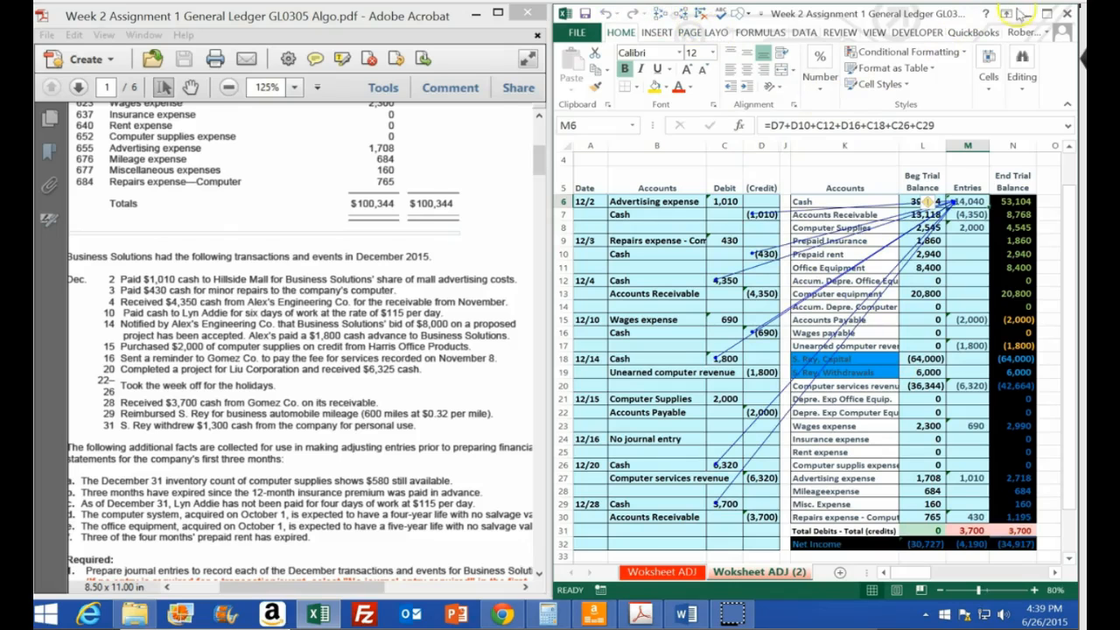
click(1047, 13)
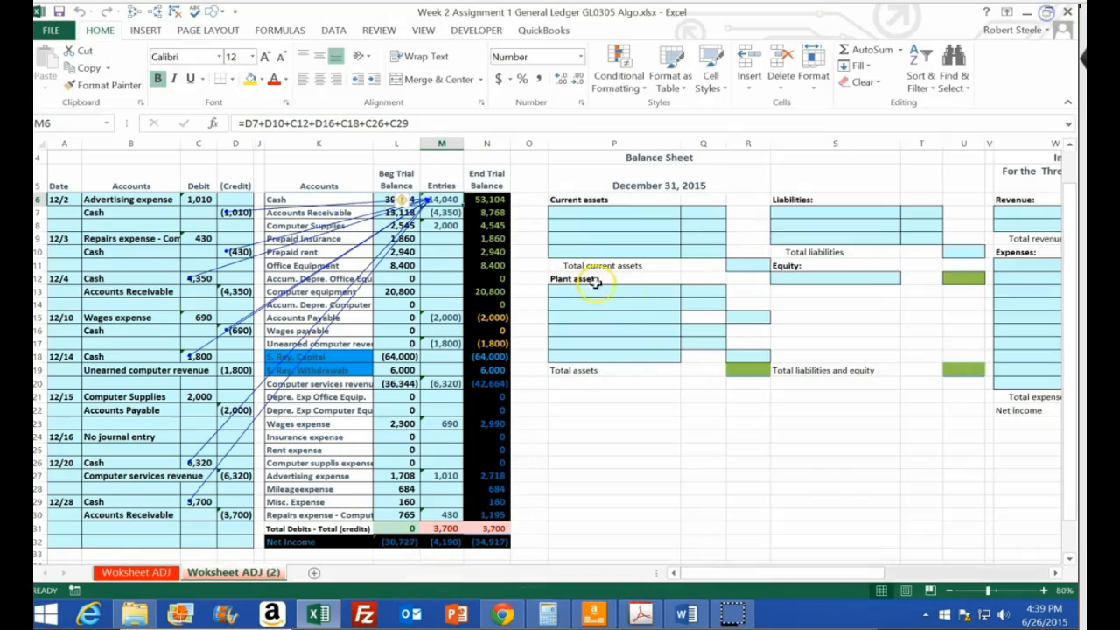
double_click(445, 201)
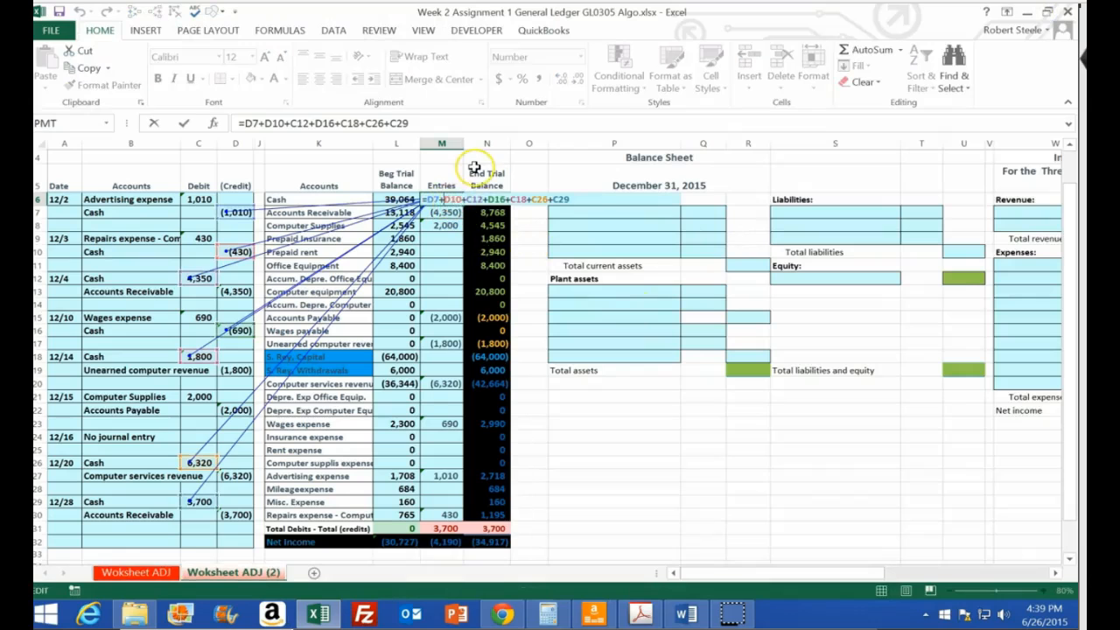
key(Return)
key(Up)
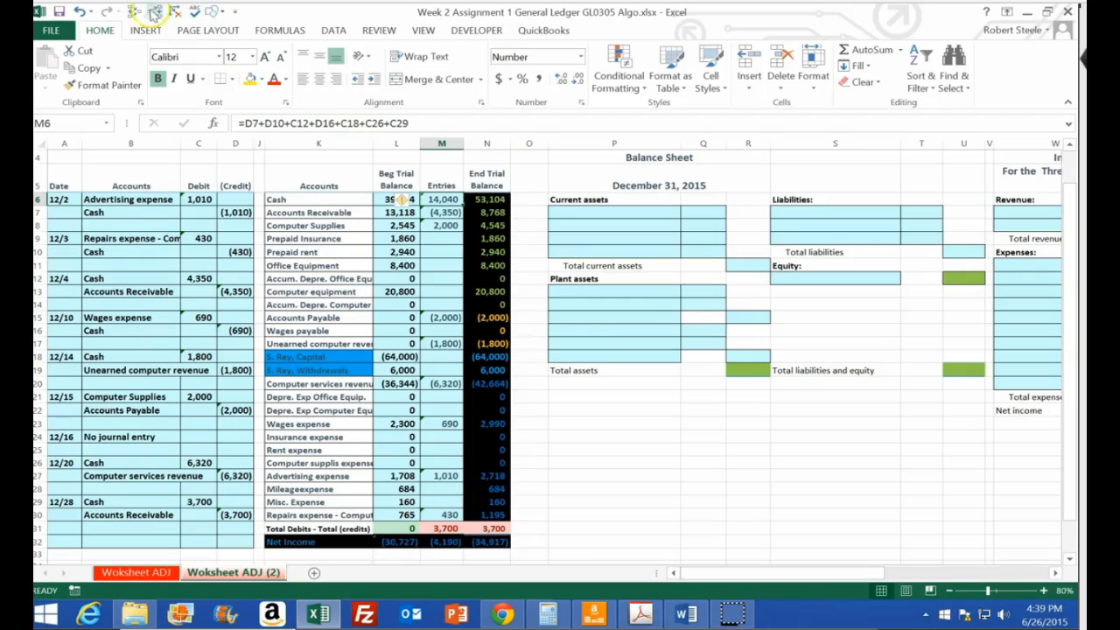
Trace M6's precedents again, look at the Formula Auditing commands, and return to the side-by-side view with the arrows removed.
click(155, 12)
click(336, 32)
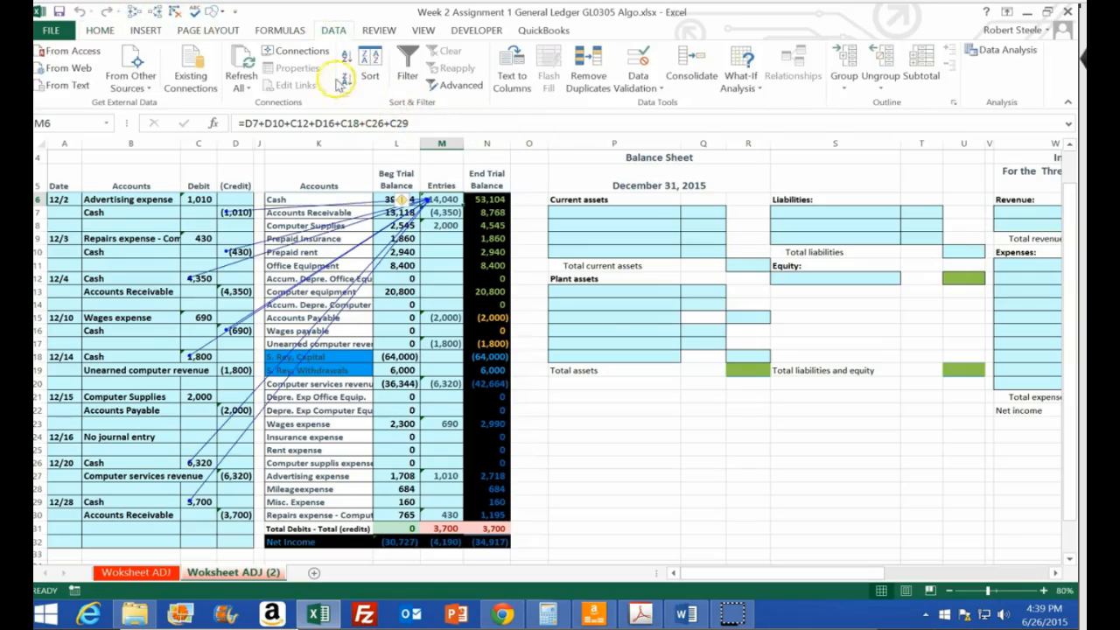
click(279, 30)
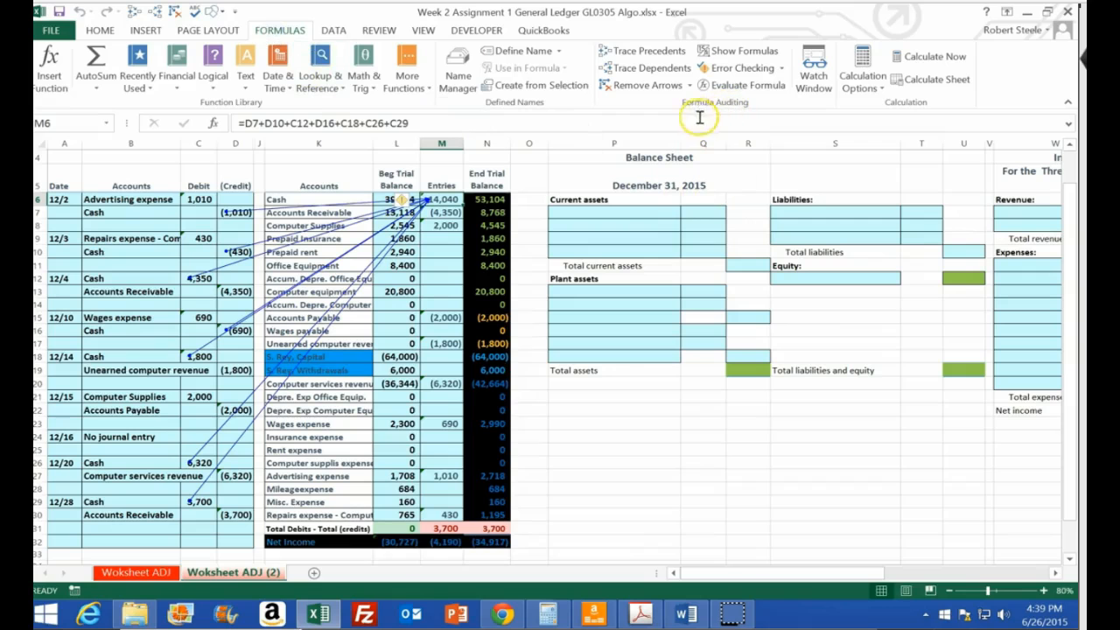
double_click(321, 12)
drag(1077, 27, 1078, 32)
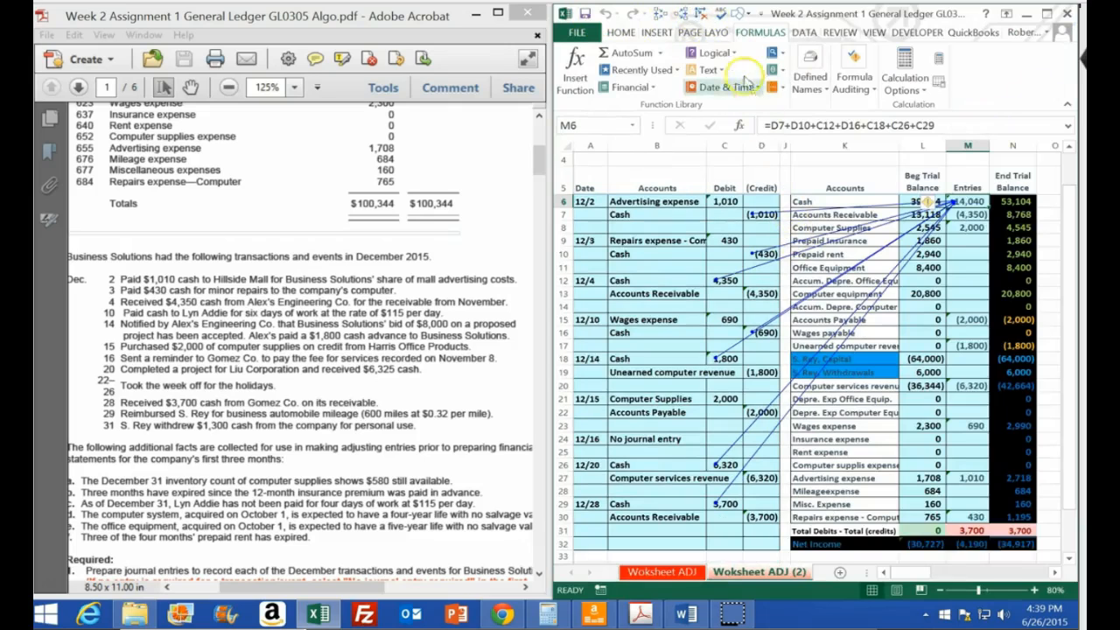
click(700, 14)
Extend the Accounts Receivable Entries formula in M7 to =D13+D30 to include the 12/28 credit.
click(964, 214)
text(=D13)
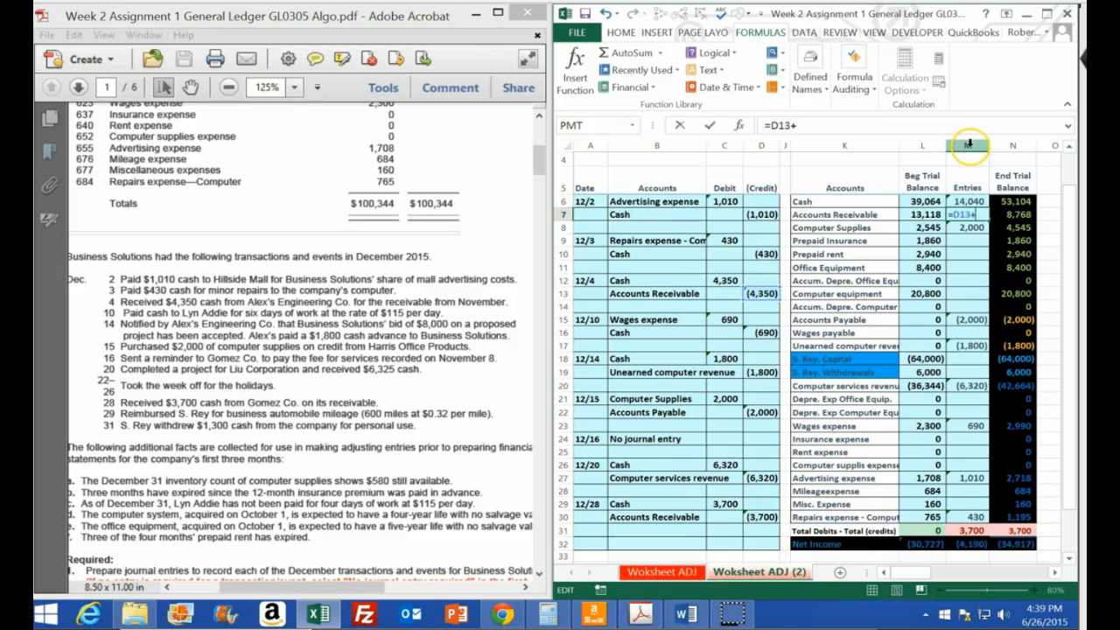
text(+)
click(761, 517)
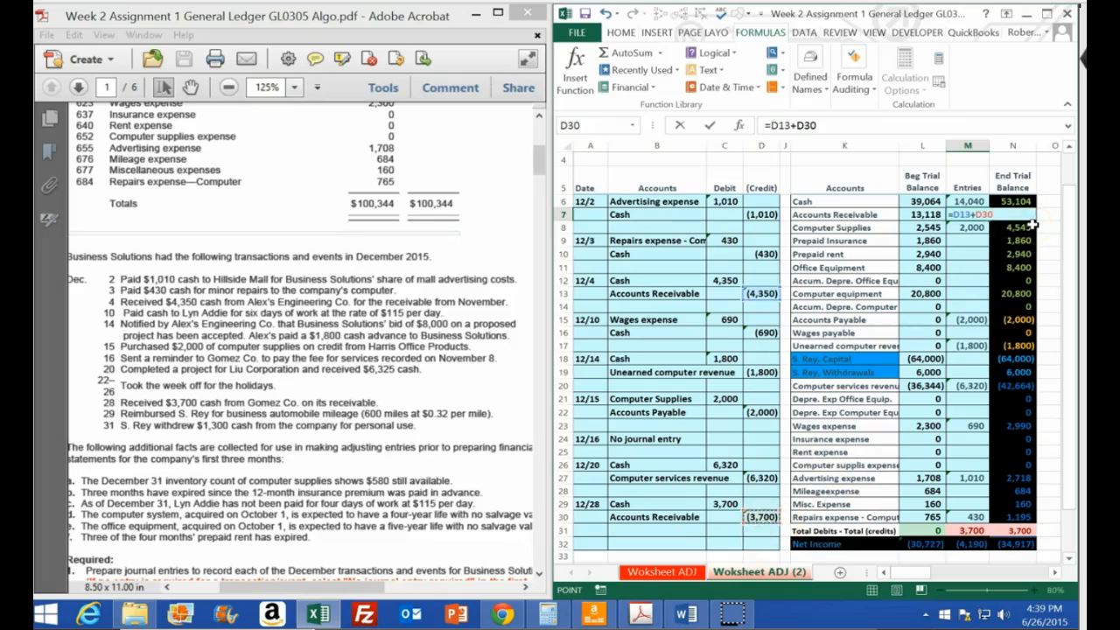
key(Return)
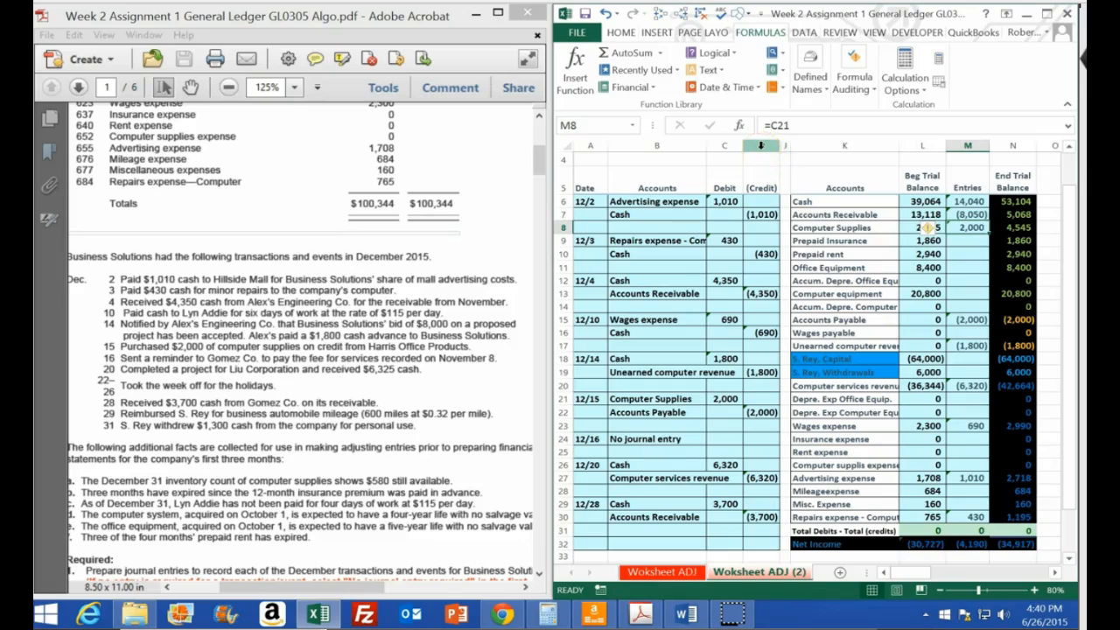
Unhide the columns between D and J to bring back the second journal entry block.
click(760, 146)
drag(761, 149, 815, 149)
right_click(813, 171)
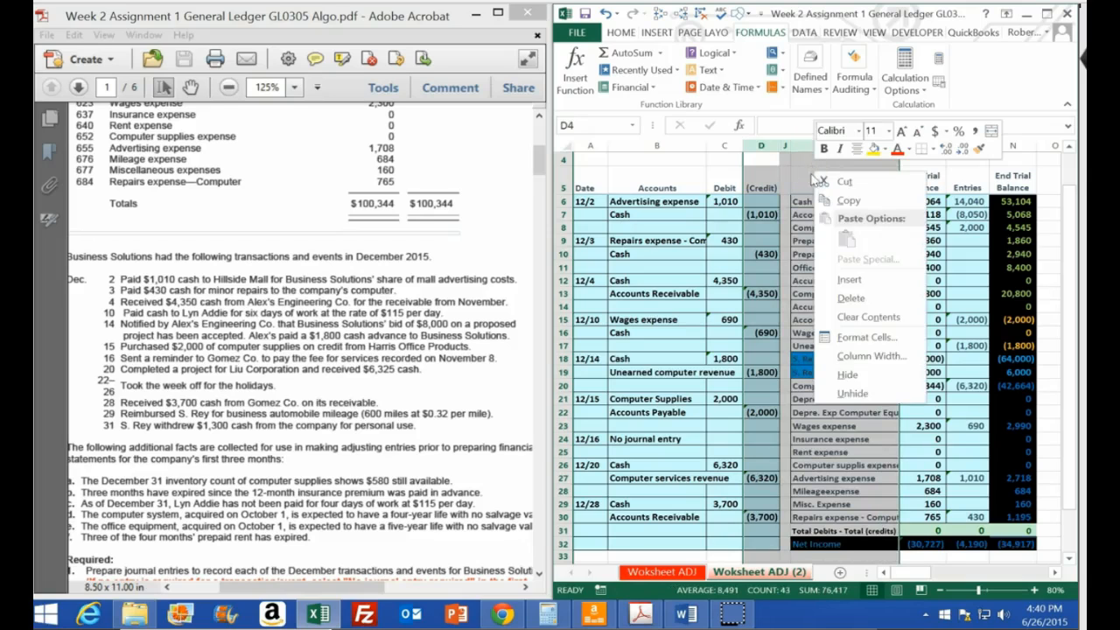
click(851, 394)
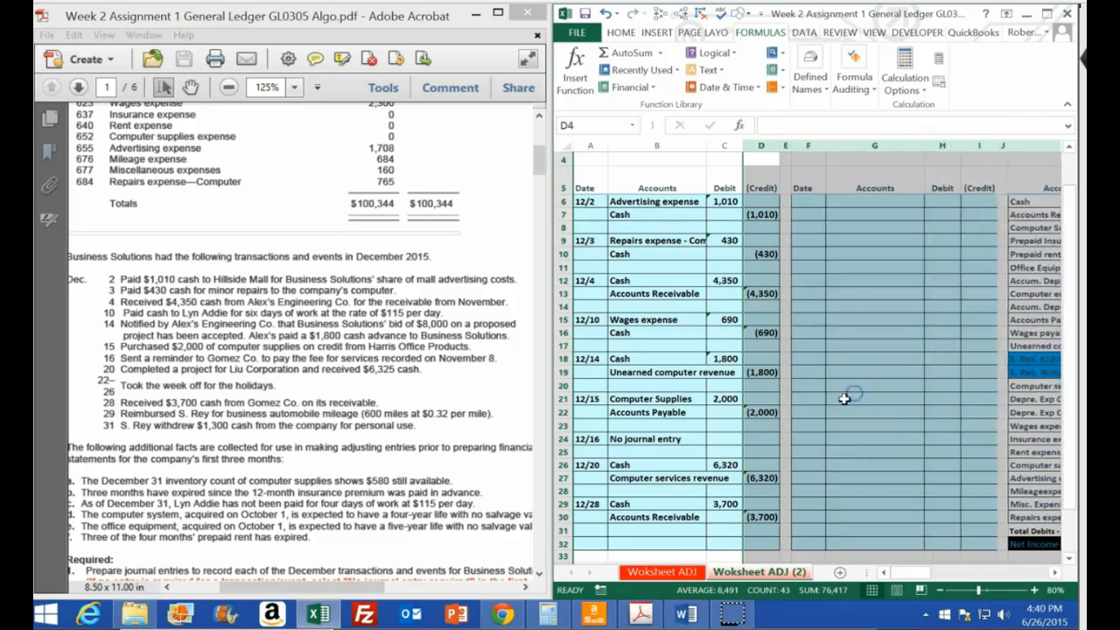
click(844, 399)
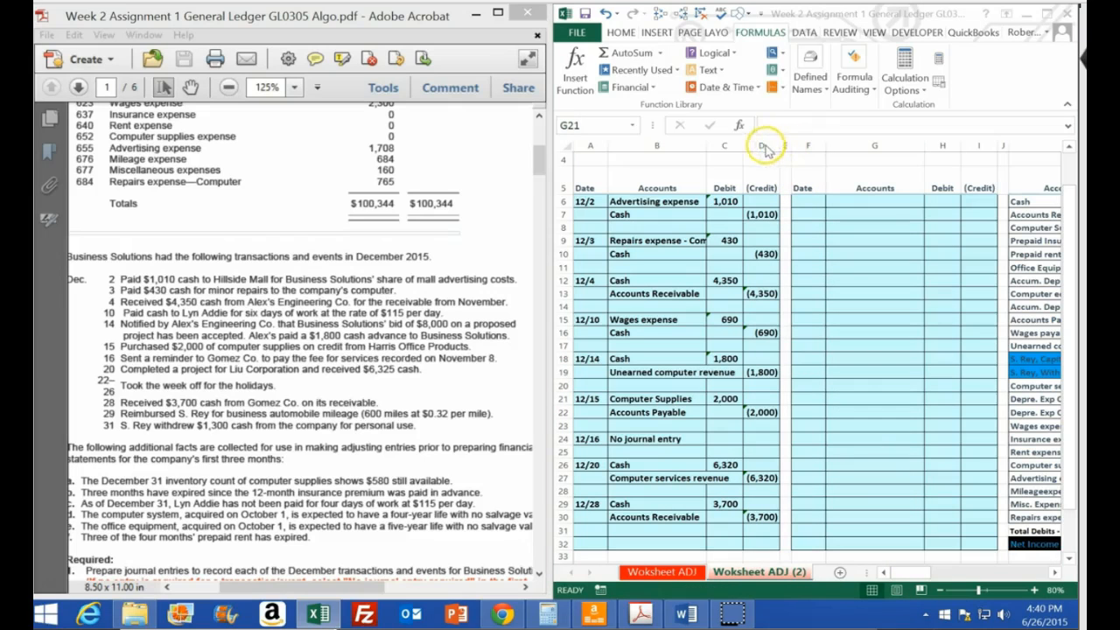
click(802, 201)
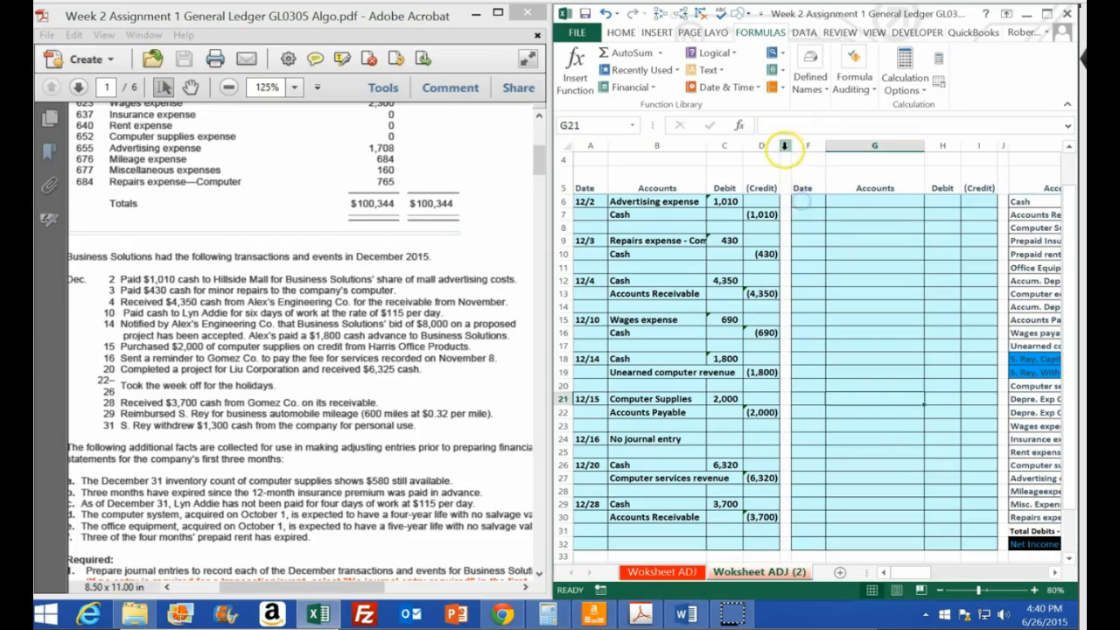
Hide columns A through E, which hold the filled first journal entry block.
drag(785, 145, 532, 158)
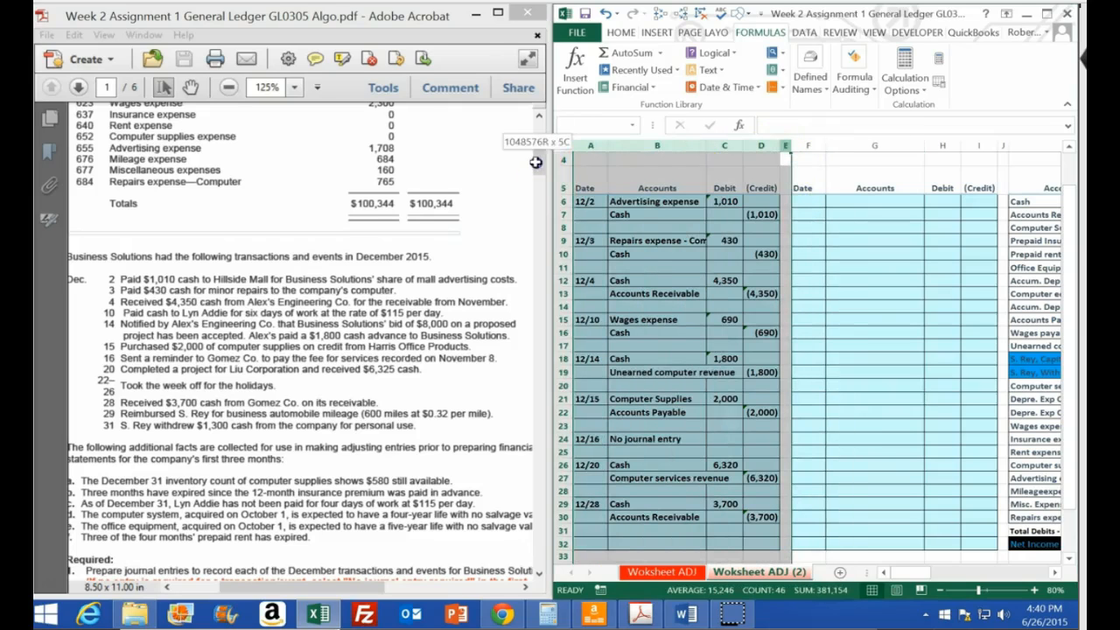
right_click(621, 187)
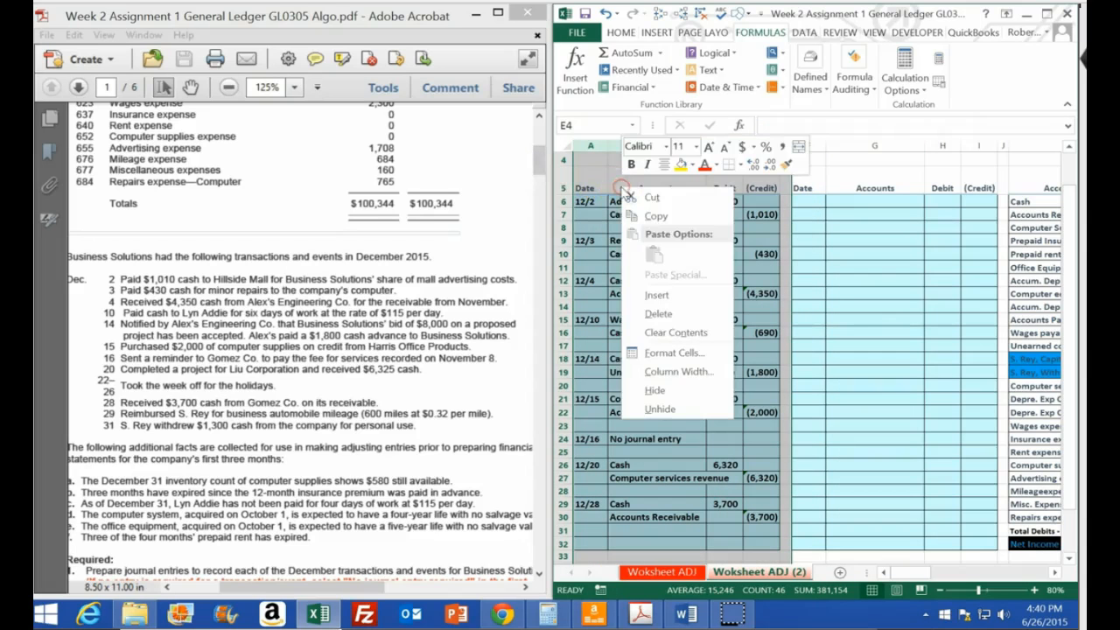
click(655, 390)
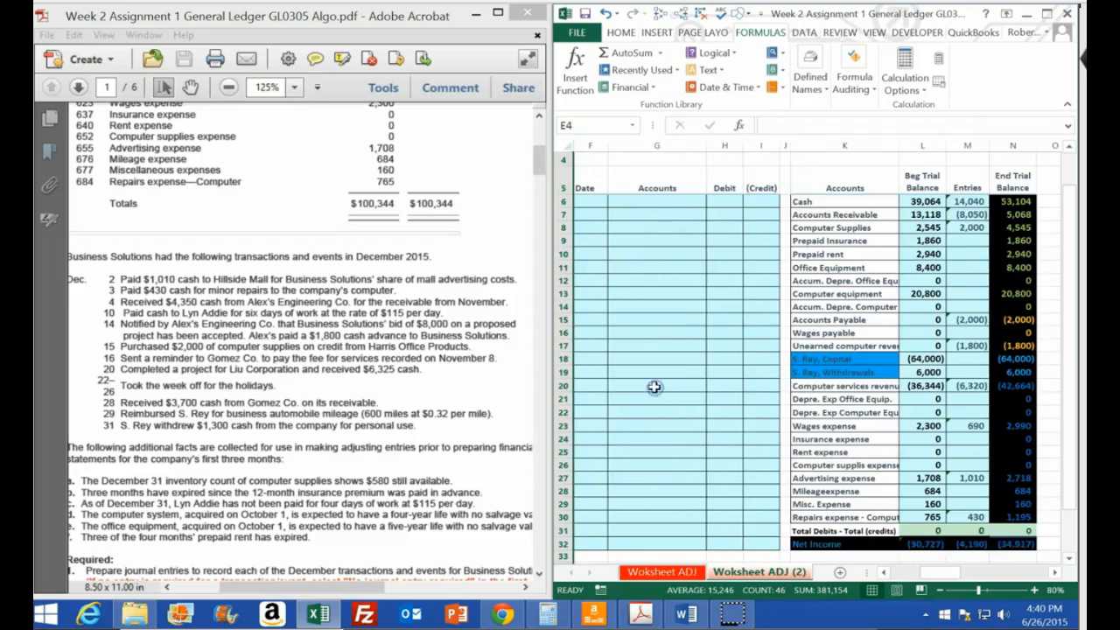
click(648, 359)
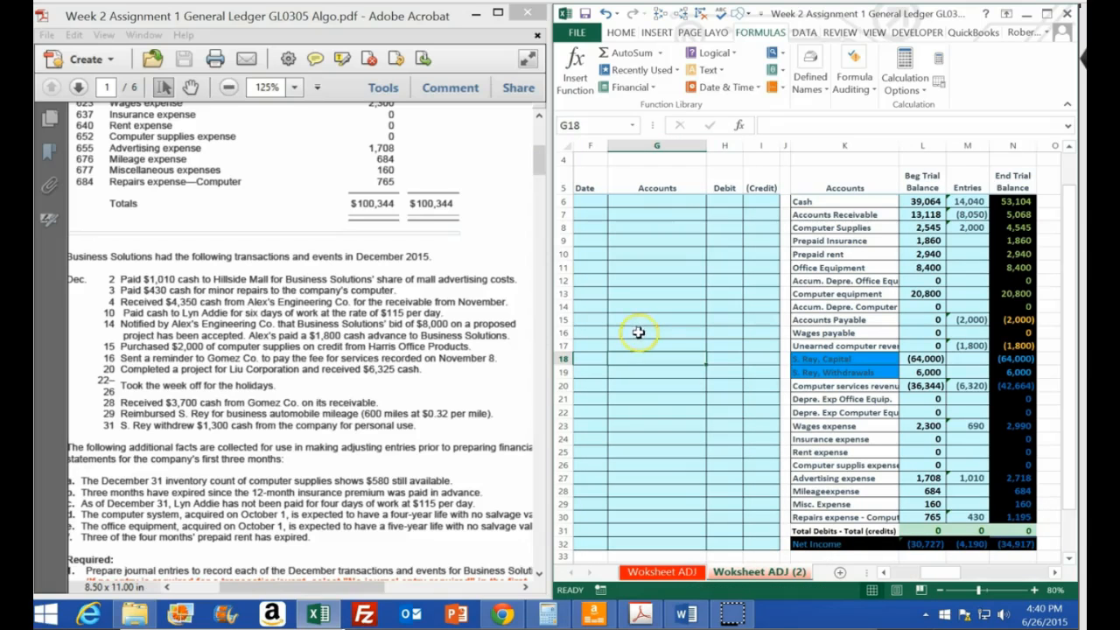
Date a new journal entry 12/29 in F6 of the second journal block.
click(585, 240)
click(593, 201)
text(12/2)
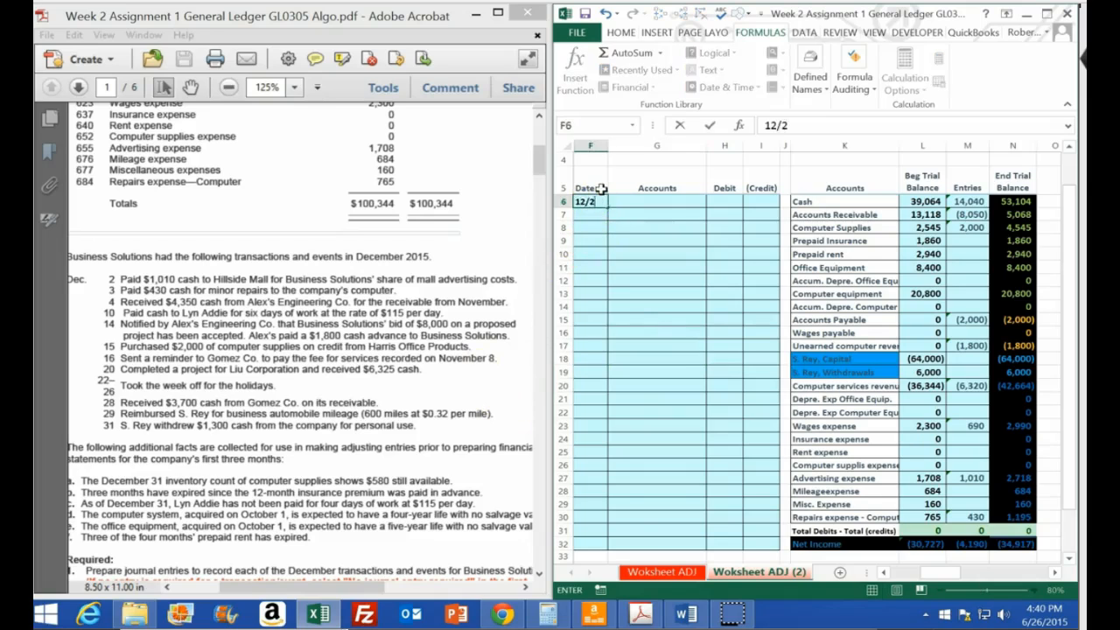
text(9)
key(Return)
key(Right)
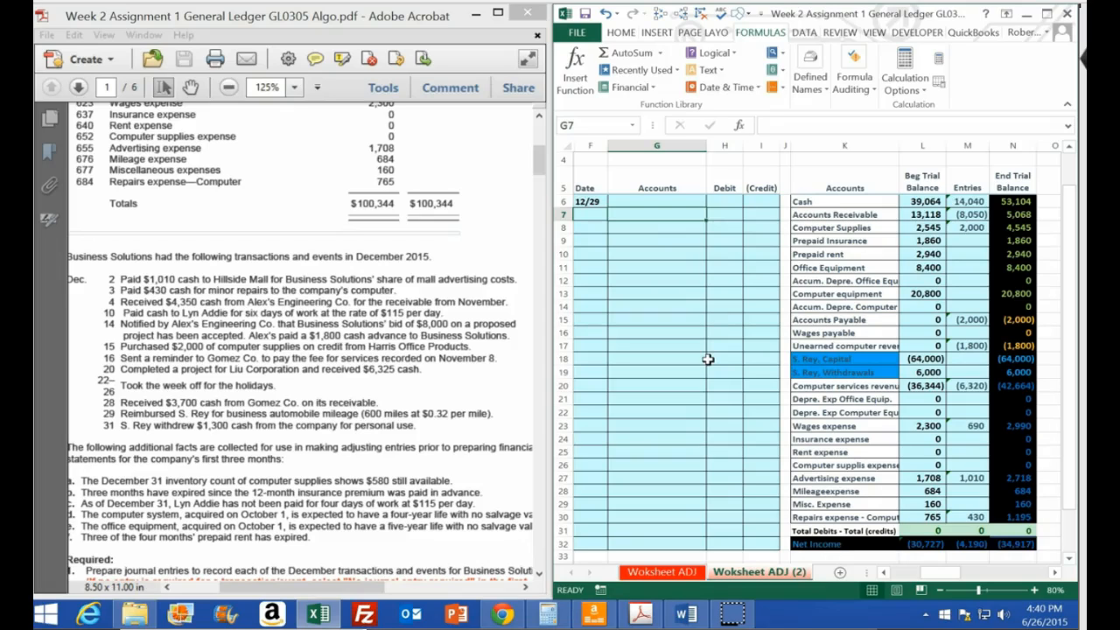
Copy the Cash account name from the trial balance into G7 as the credited account of the 12/29 entry.
click(1014, 202)
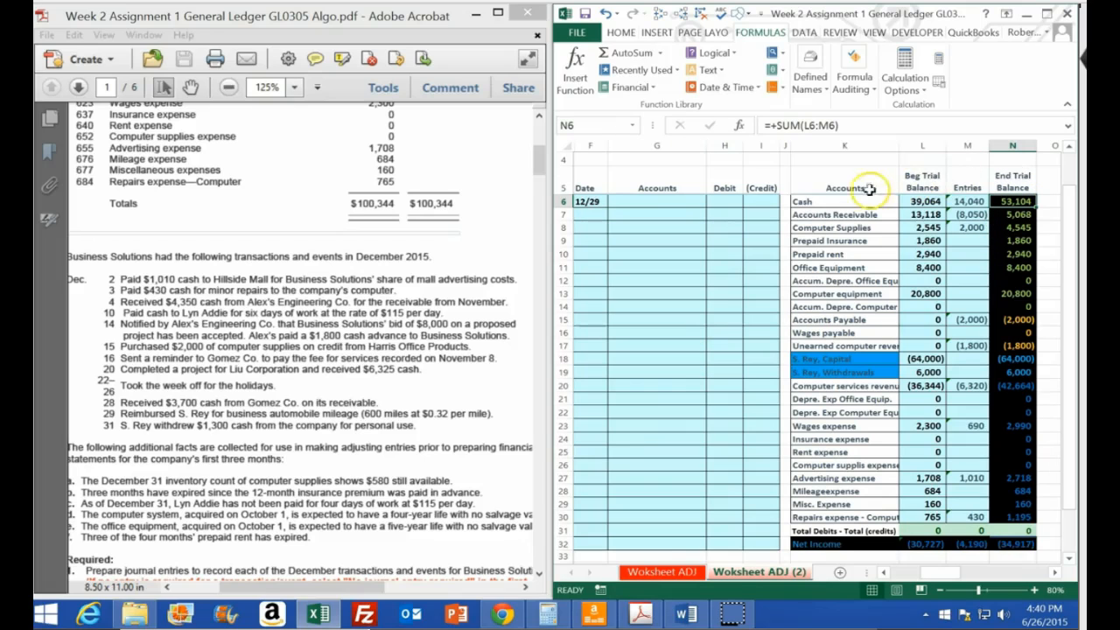
right_click(821, 201)
click(838, 227)
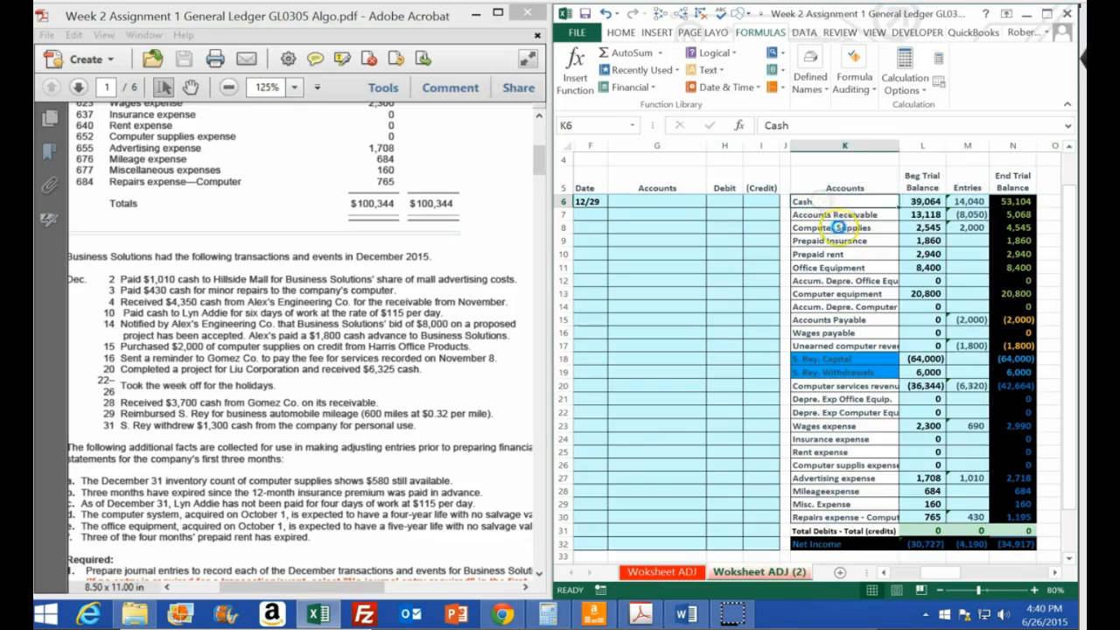
right_click(663, 215)
click(718, 283)
Credit Cash in I7 with -600 times the $0.32 mileage rate and set the debit in H6 to the negative of I7.
click(760, 214)
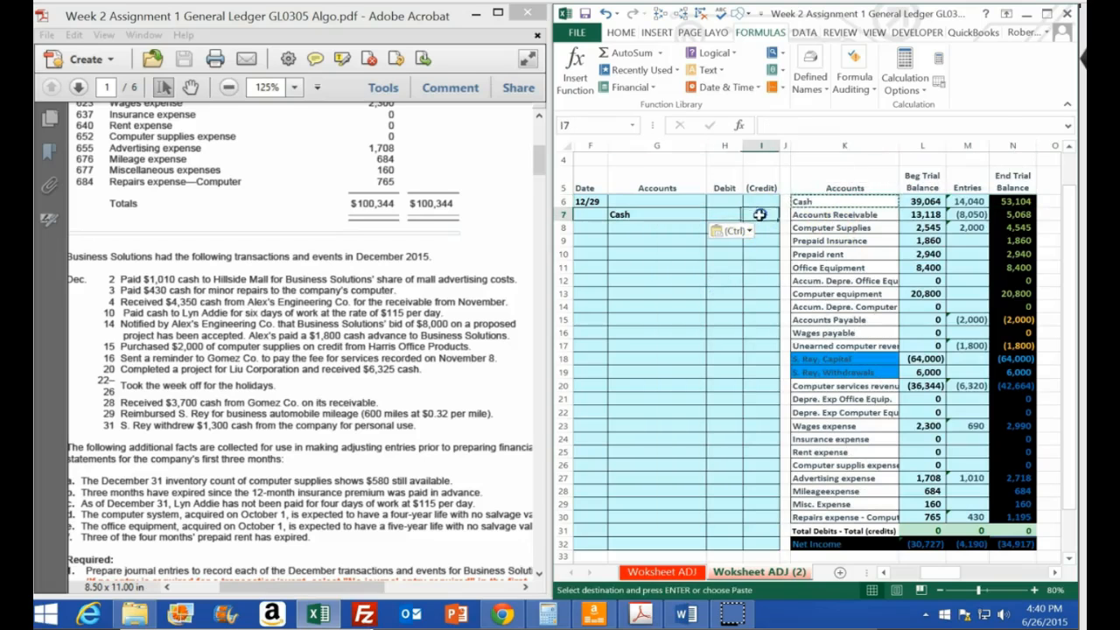
text(-600*)
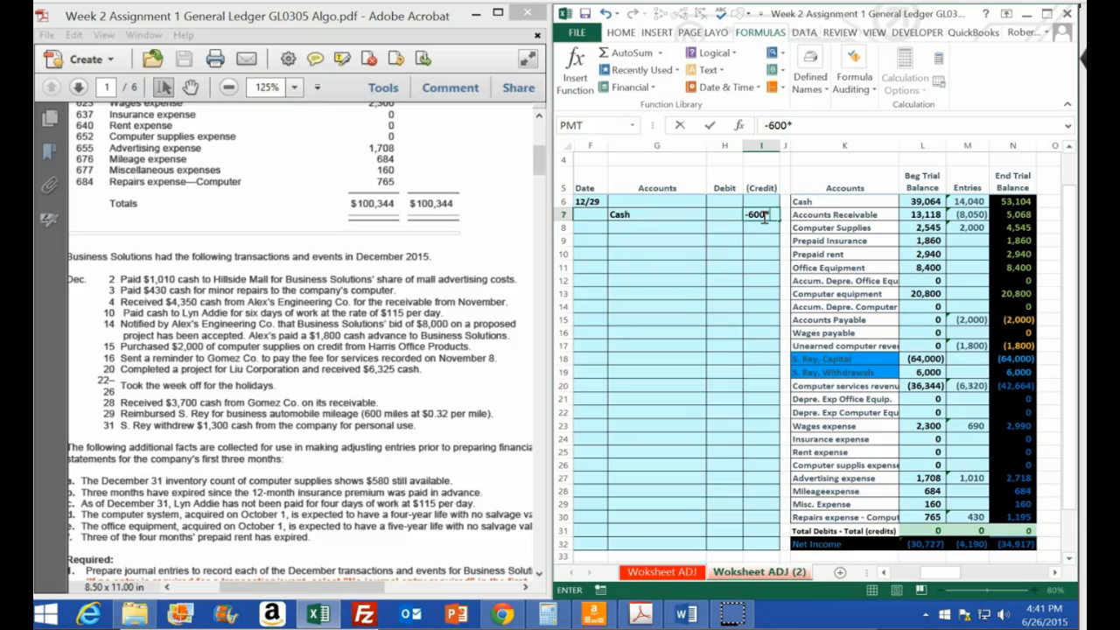
key(Return)
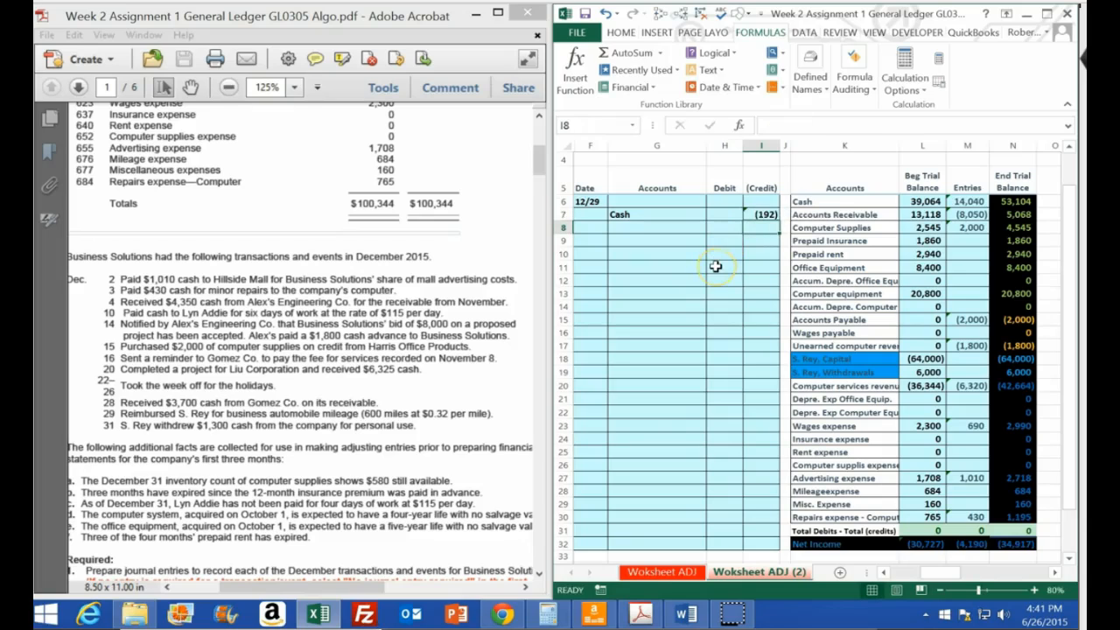
key(Up)
key(Up)
key(Left)
text(=-i7)
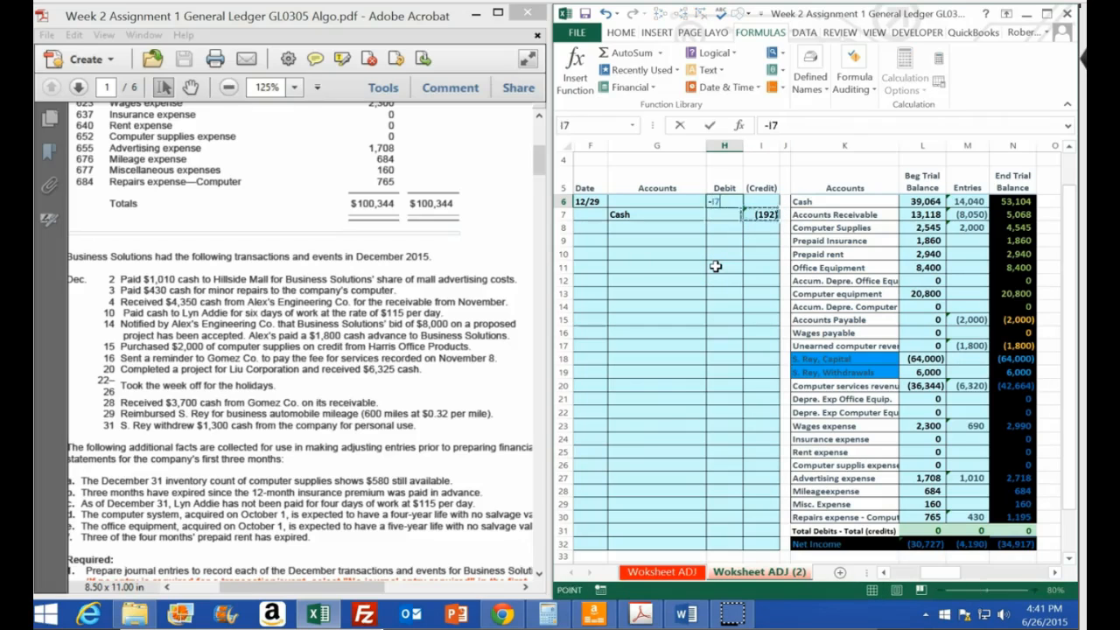
key(Return)
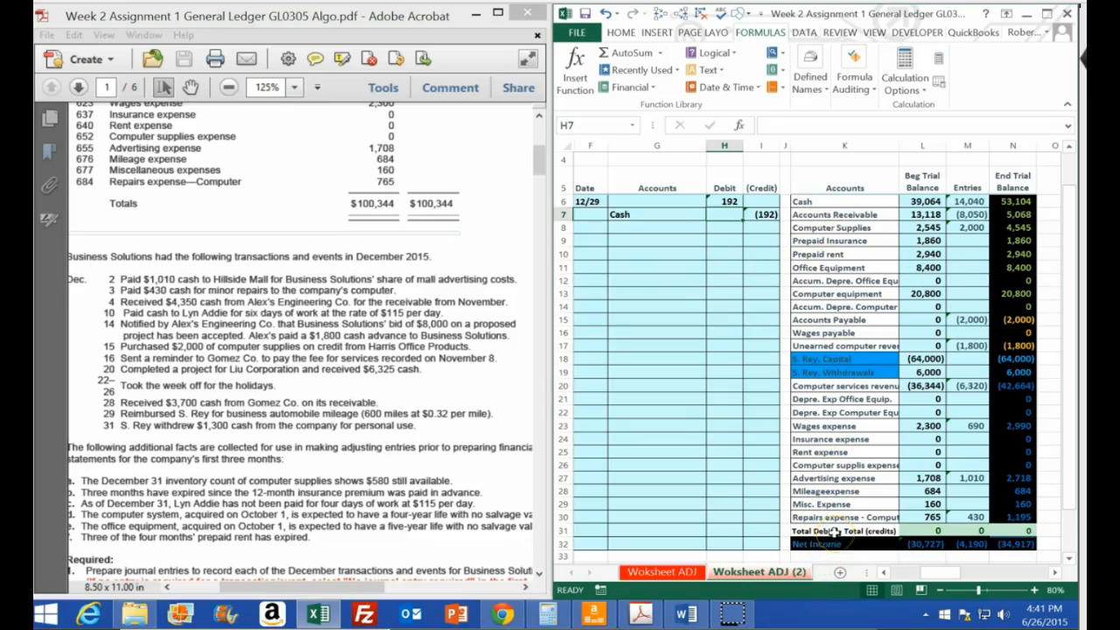
Copy the Mileageexpense account name from the trial balance into G6 as the debited account of the 12/29 entry.
click(823, 494)
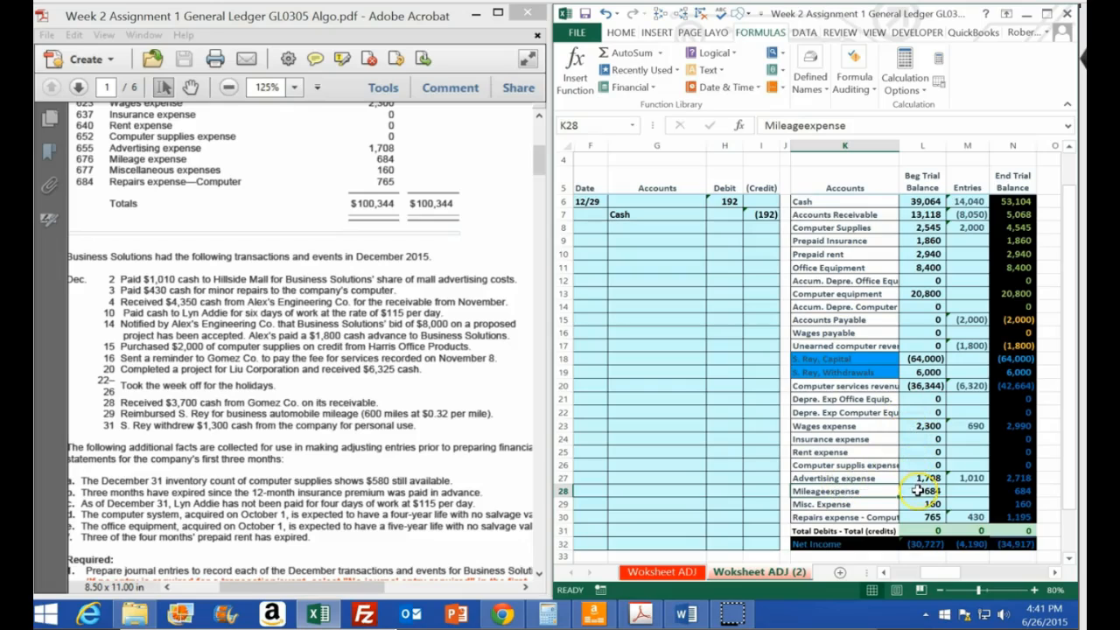
right_click(875, 498)
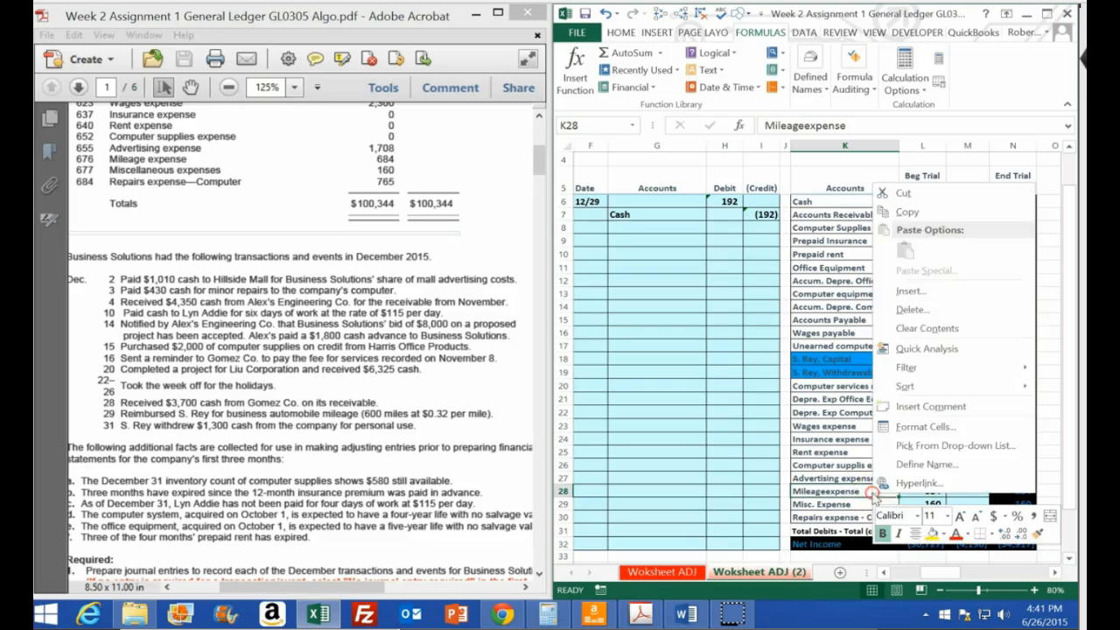
click(906, 213)
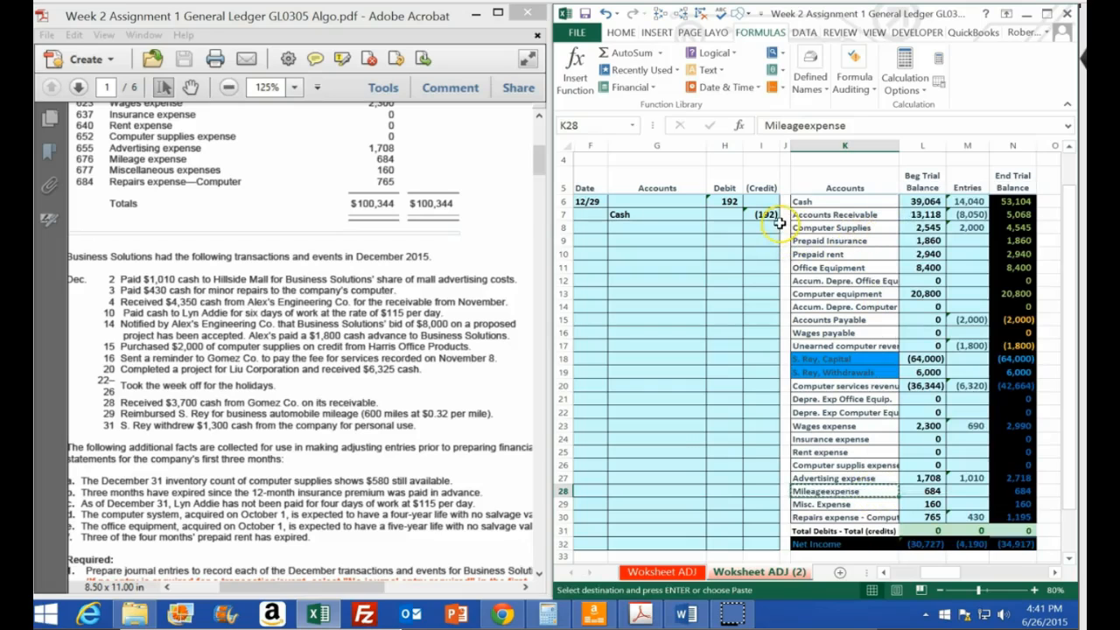
right_click(663, 201)
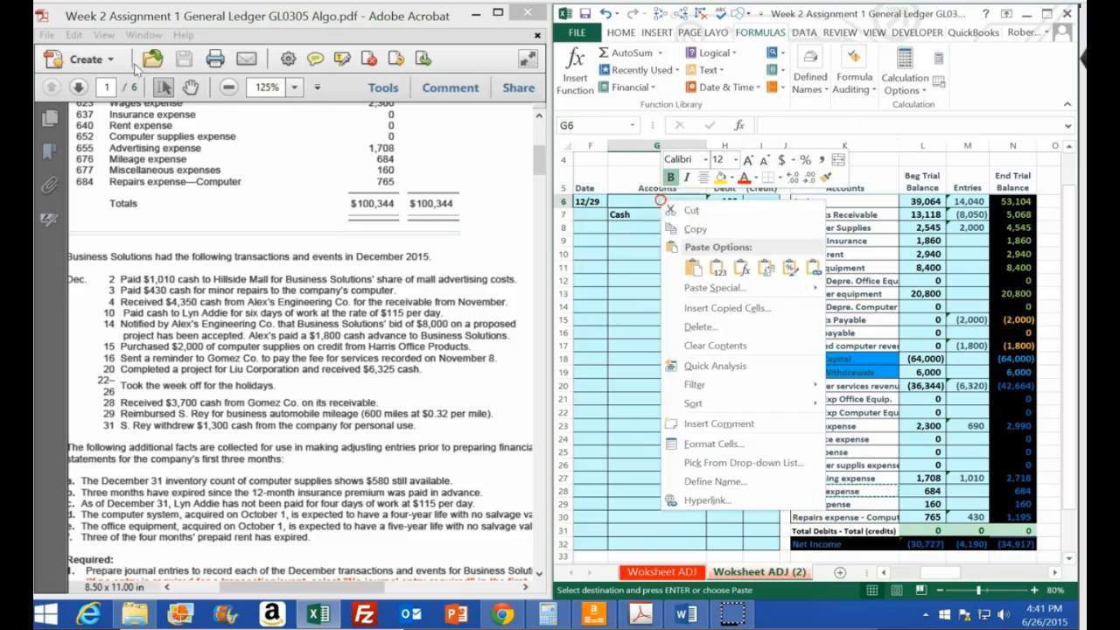
click(710, 267)
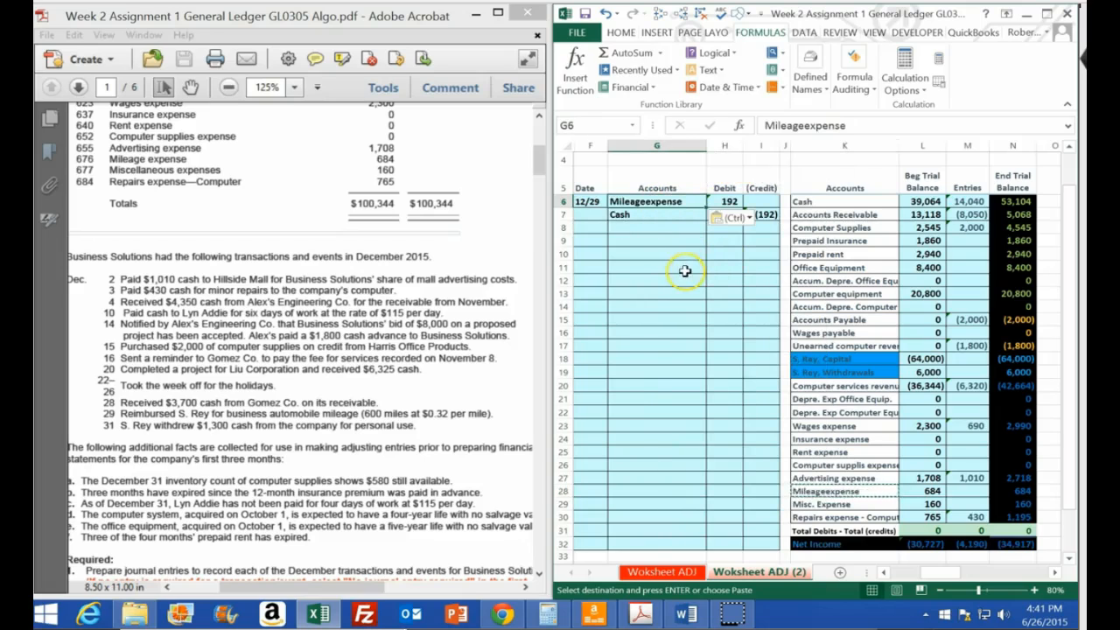
Add the 12/29 Cash credit in I7 to the Cash Entries formula in M6.
double_click(970, 201)
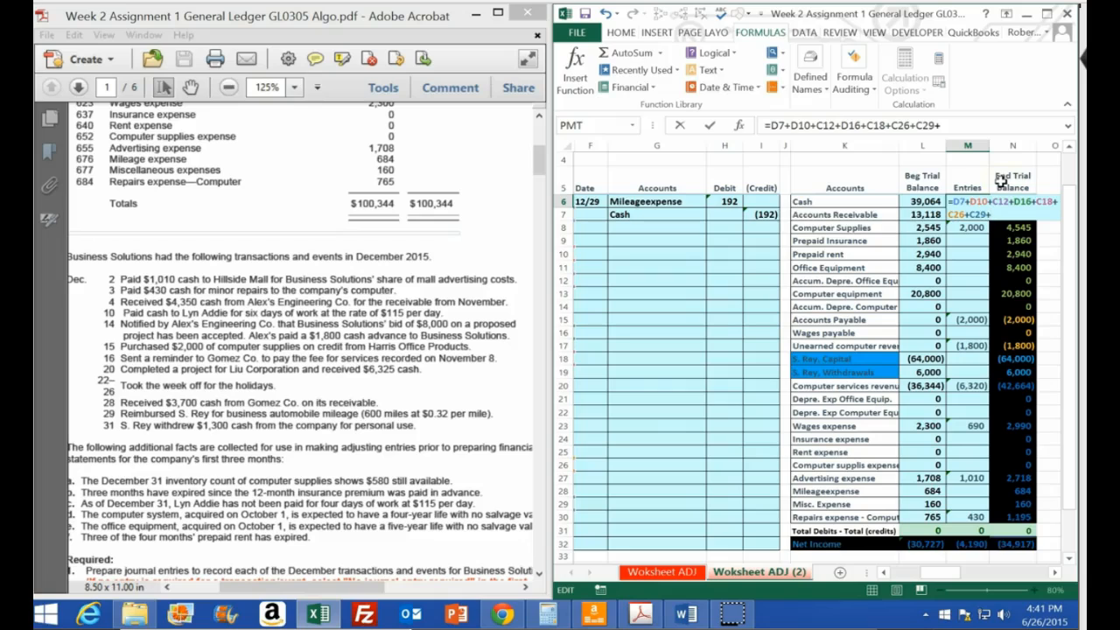
click(765, 214)
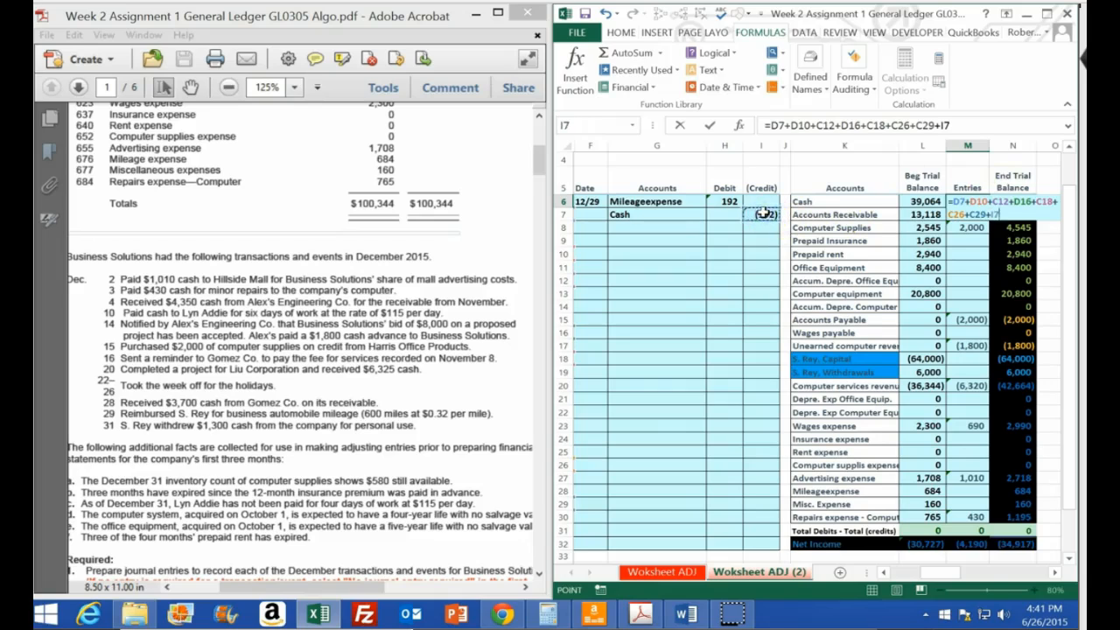
key(Return)
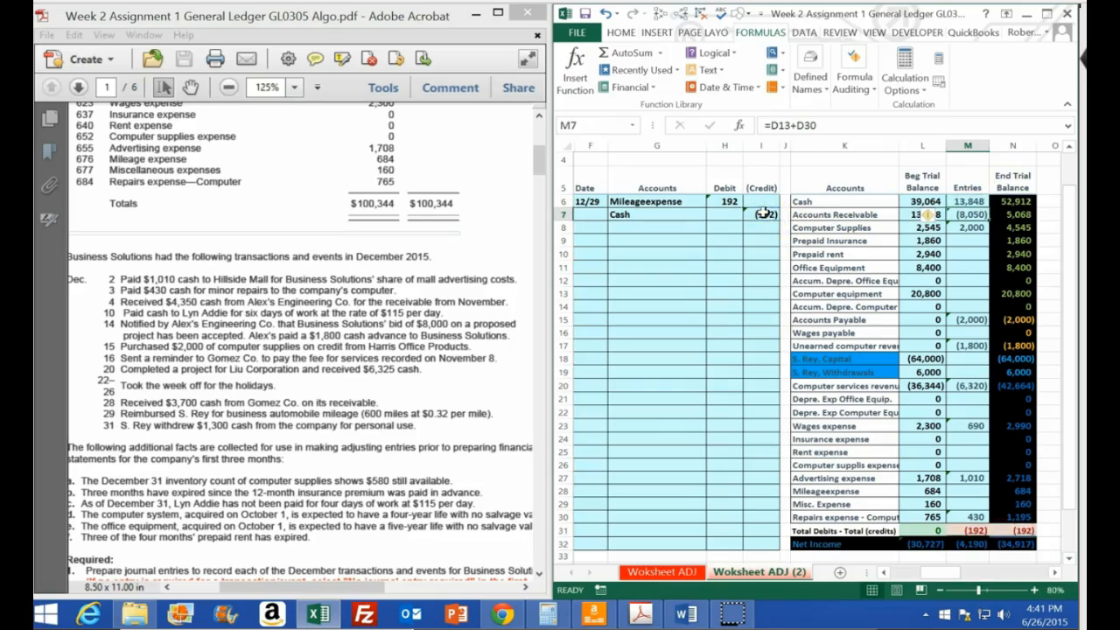
Link the Mileageexpense Entries cell M28 to the 12/29 debit in H6, and check the net income formula in N32.
click(970, 492)
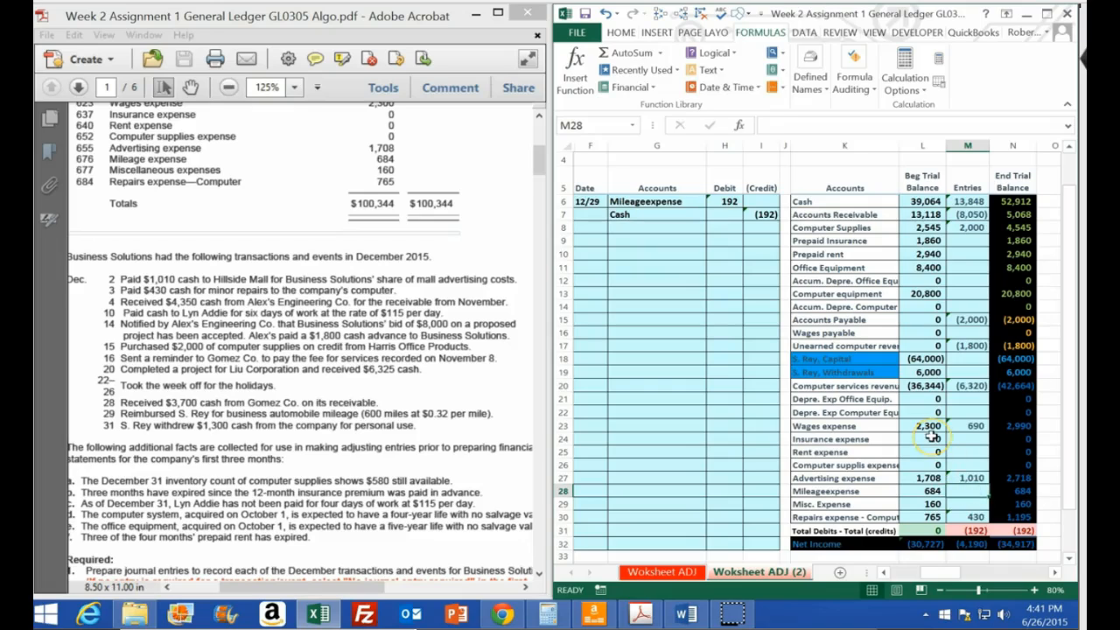
text(=)
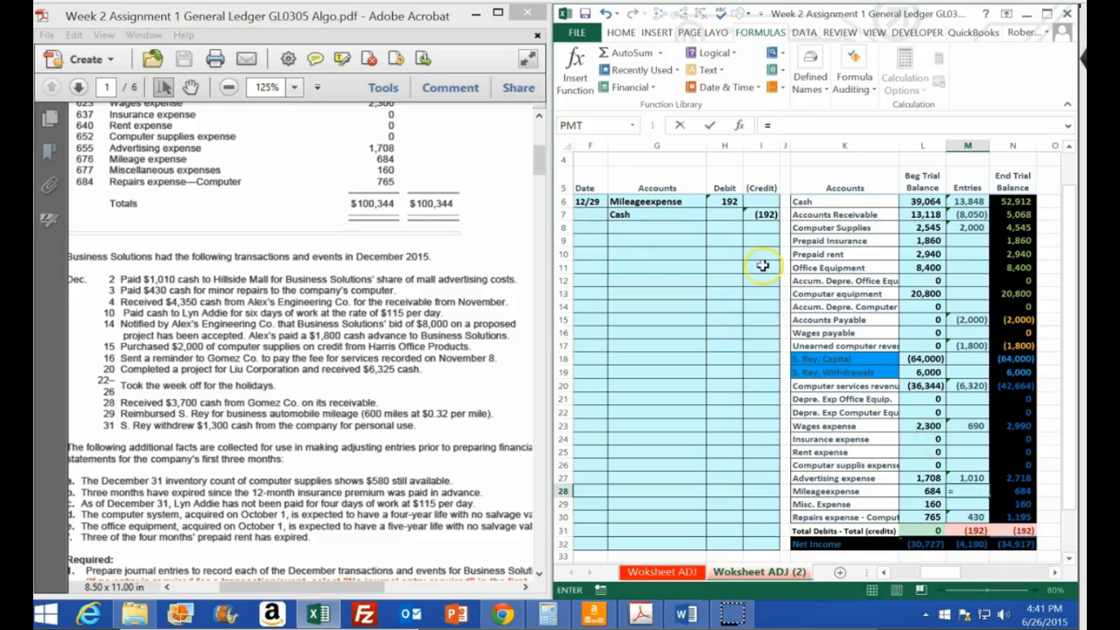
click(729, 202)
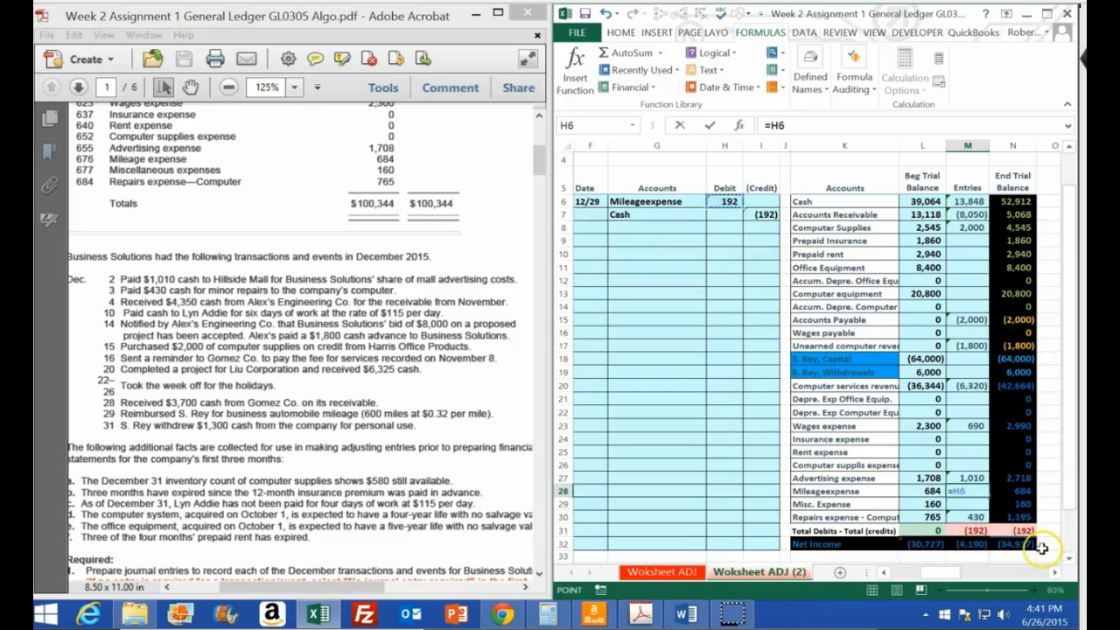
key(Return)
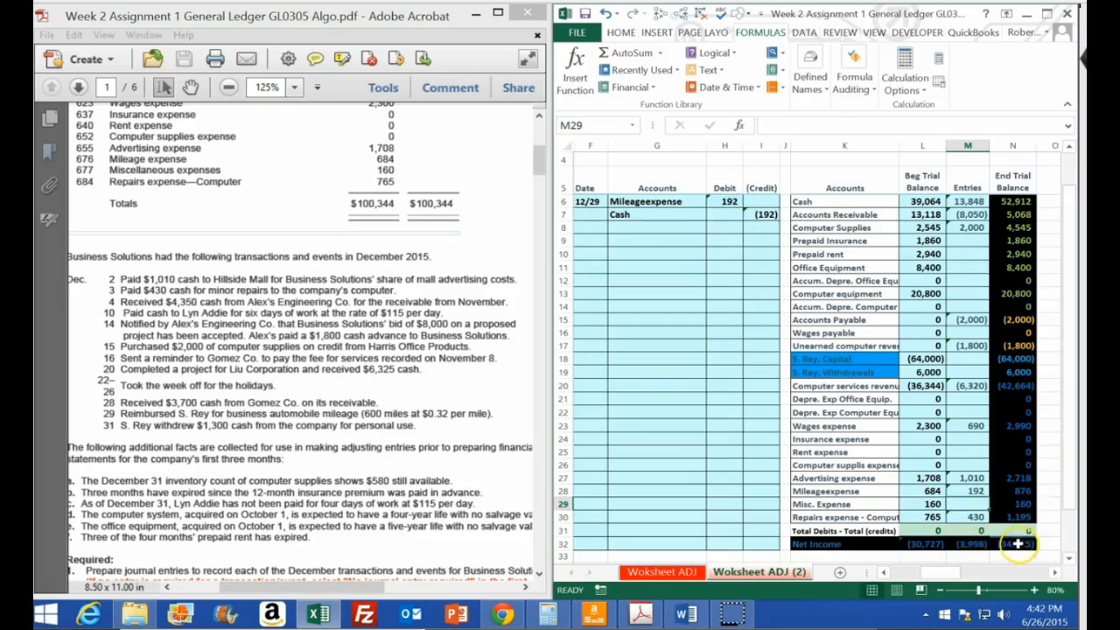
double_click(1018, 544)
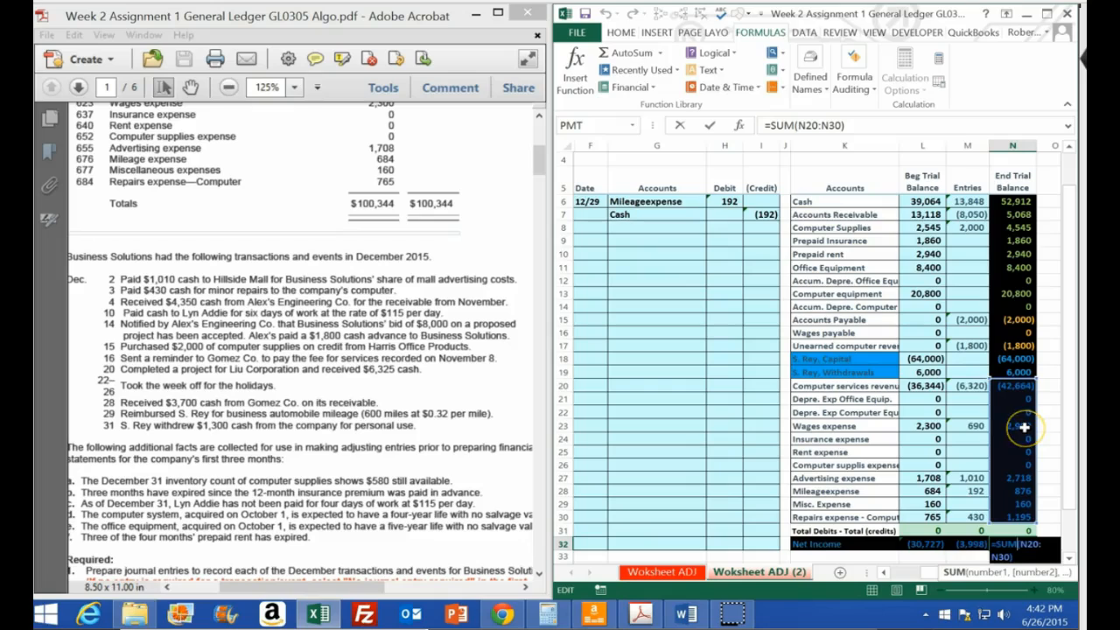
key(Return)
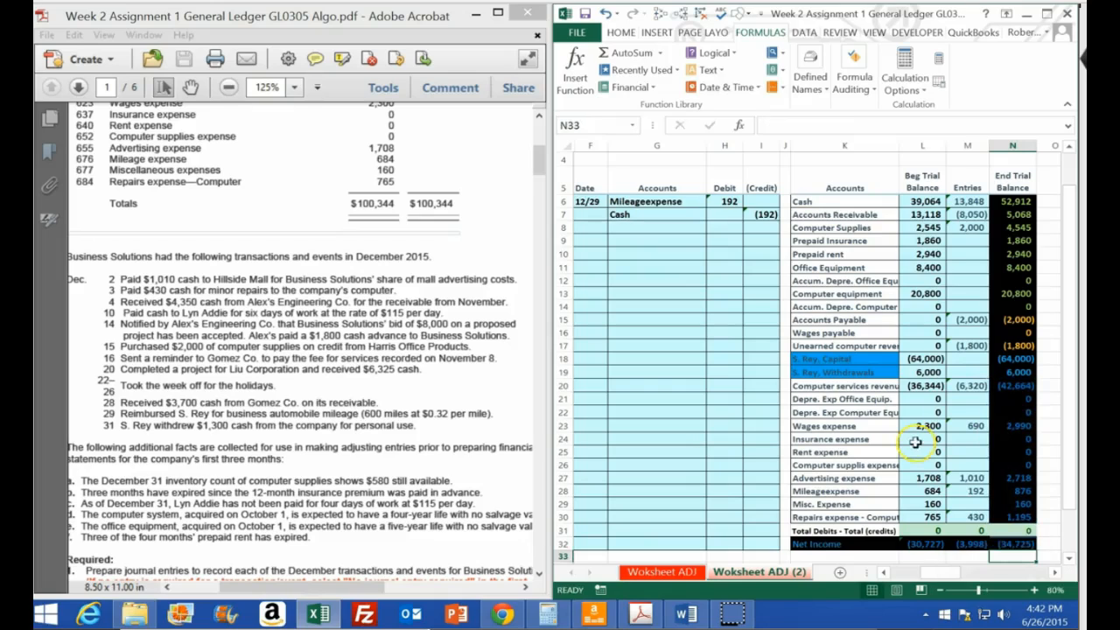
Date a new journal entry 12/31 in F9, leaving a blank row below the 12/29 entry.
click(595, 239)
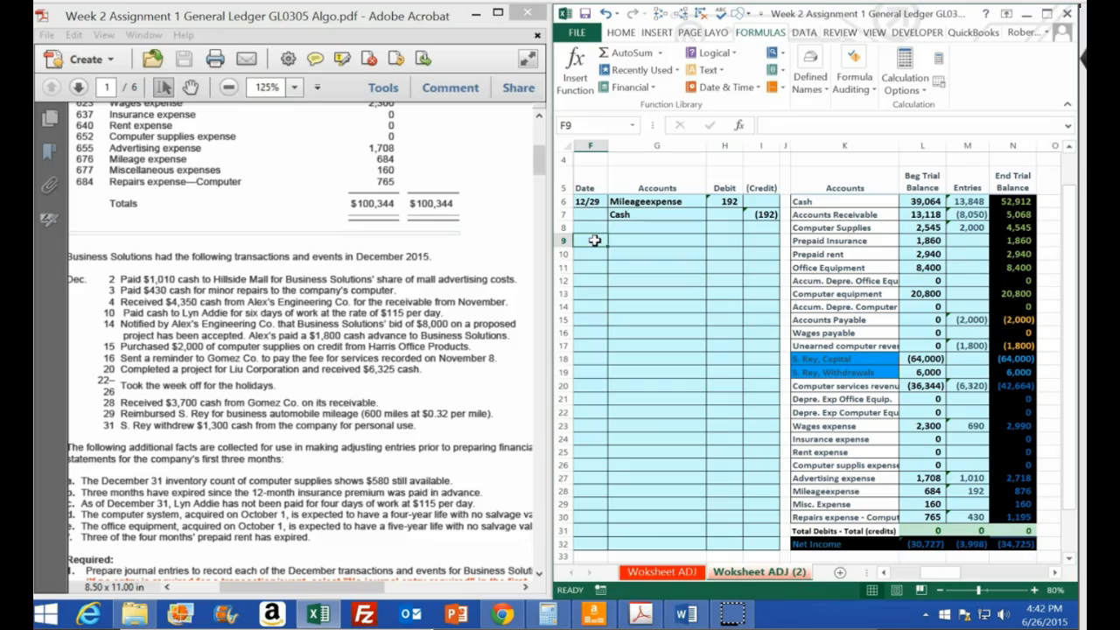
text(12)
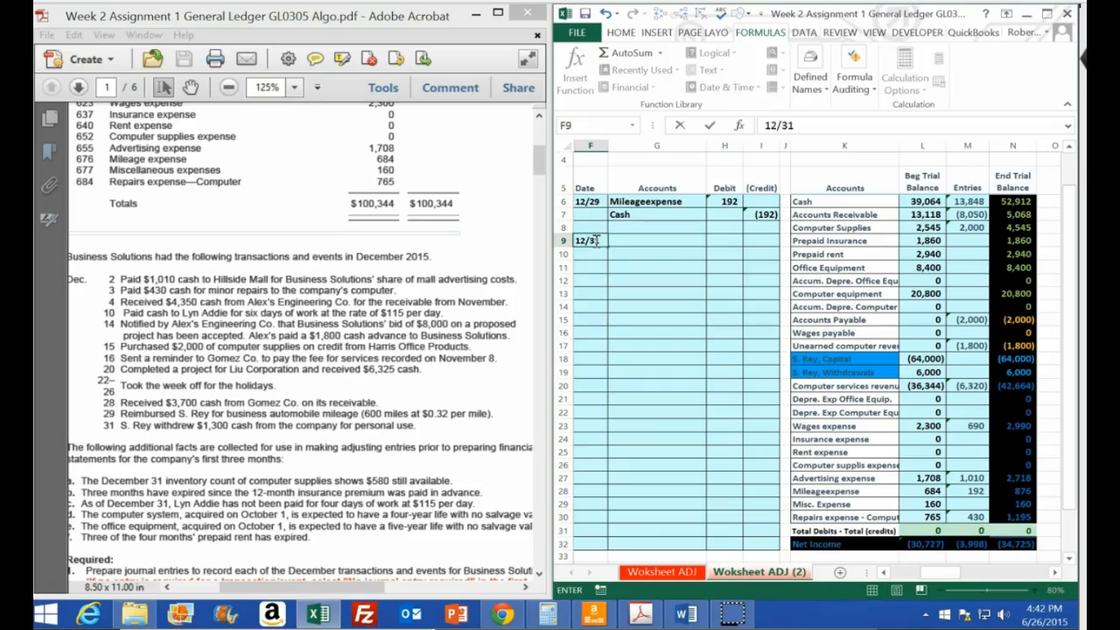
text(/31)
key(Return)
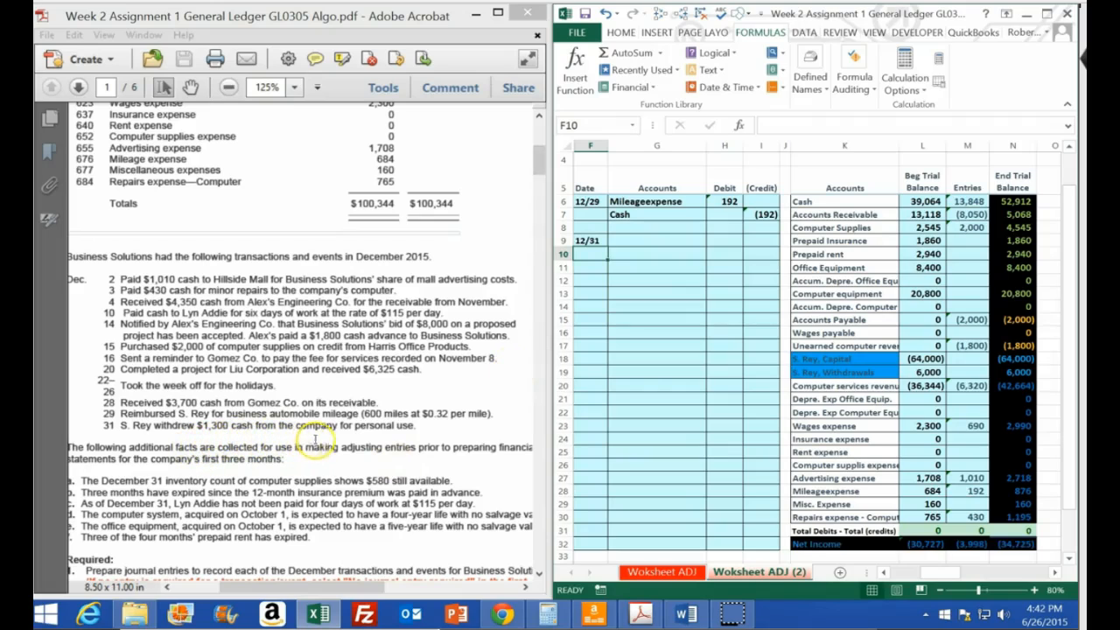
Copy the Cash account name from the trial balance into G10 as the credited account of the 12/31 entry.
click(640, 247)
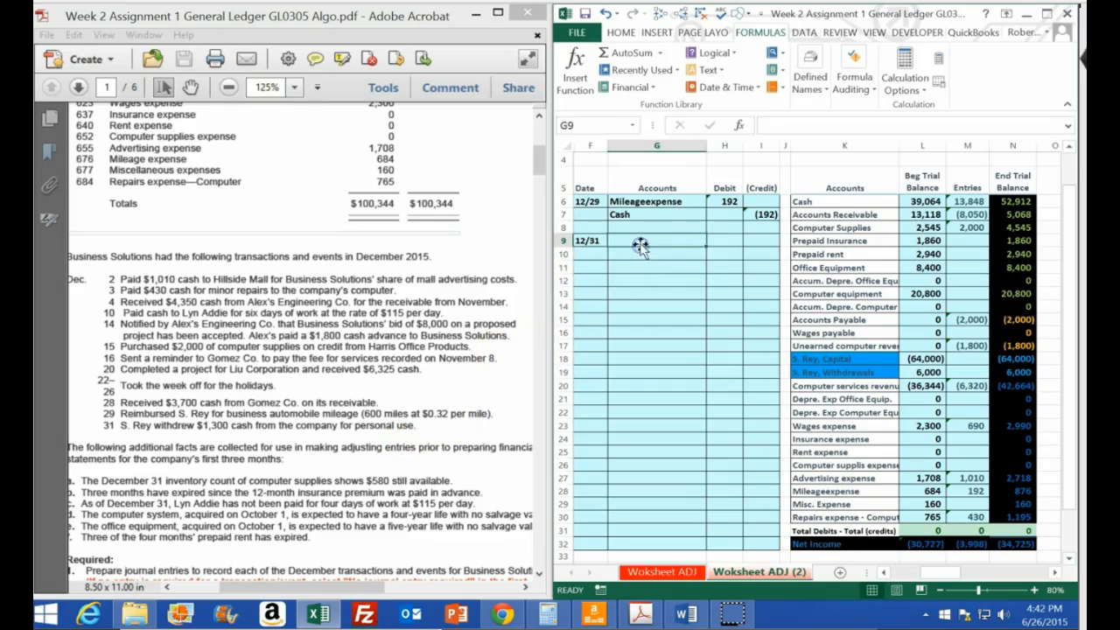
click(1022, 201)
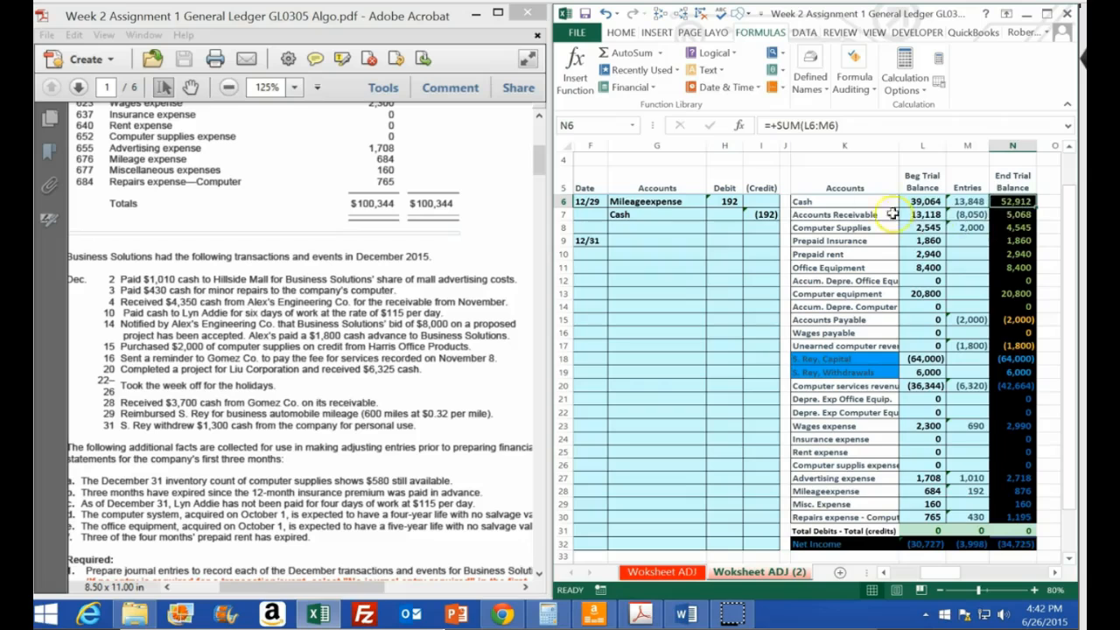
right_click(846, 203)
click(874, 235)
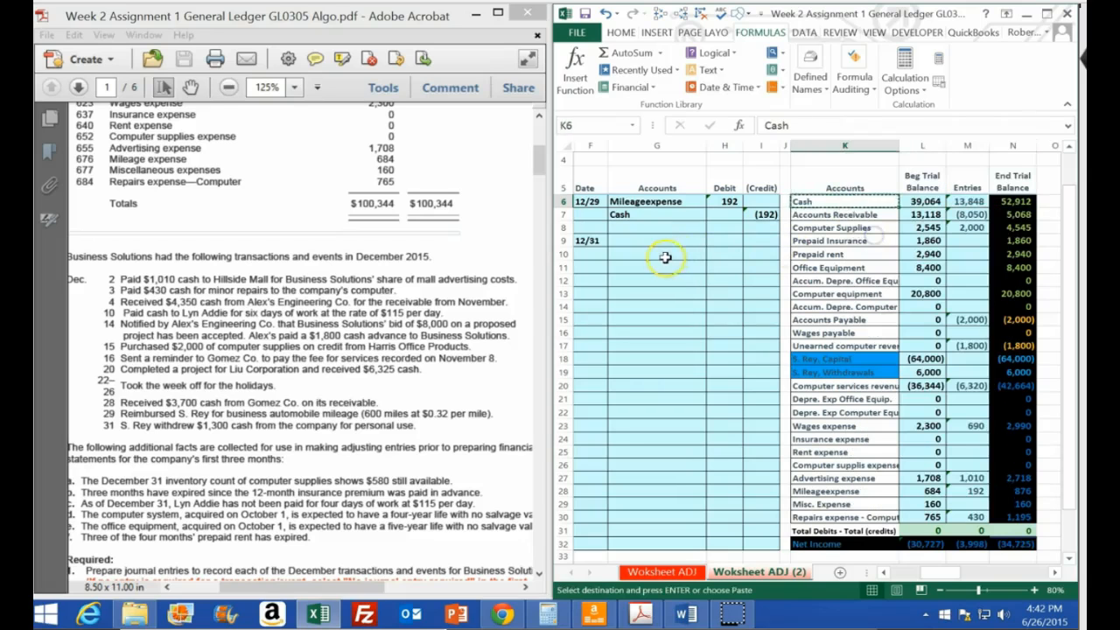
click(657, 254)
right_click(659, 256)
click(723, 316)
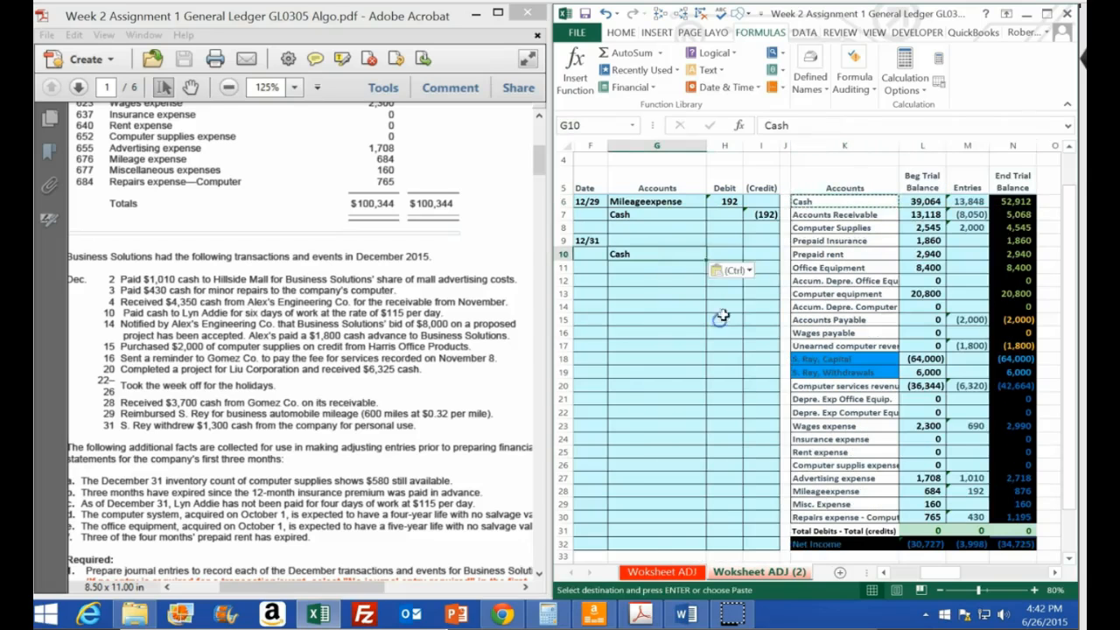
Credit Cash with -1300 in I10 and set the debit in H9 to the negative of I10.
click(764, 253)
text(-1300)
key(Return)
key(Left)
key(Up)
key(Up)
text(-1300)
key(Return)
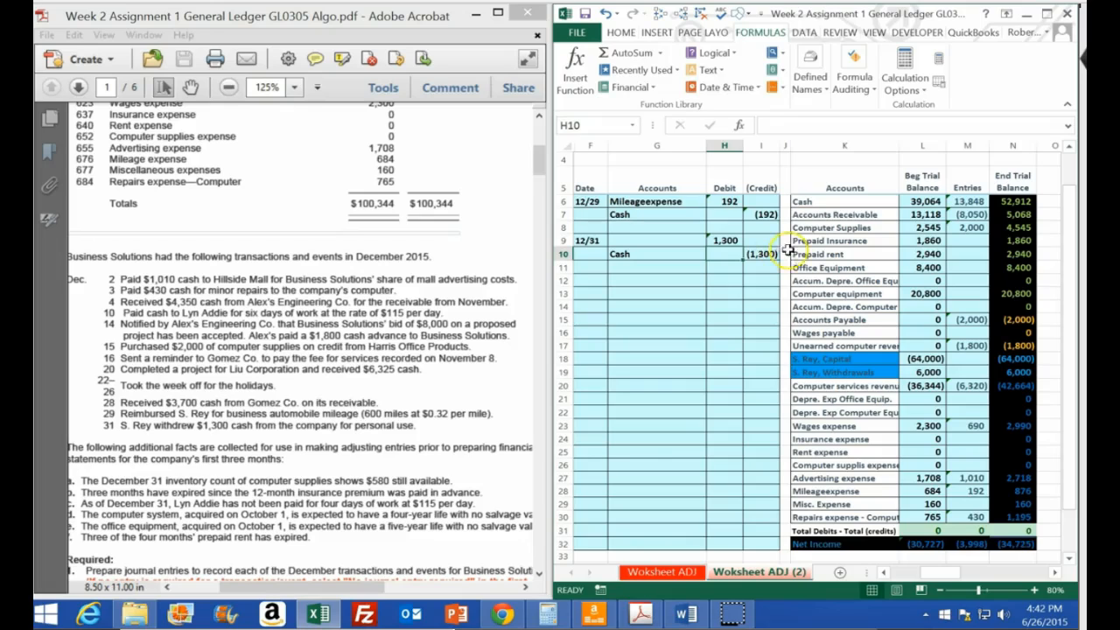
Examine the owner's capital and withdrawals accounts and the ending balances of the equity, revenue and expense rows in N18:N30.
drag(833, 357, 833, 374)
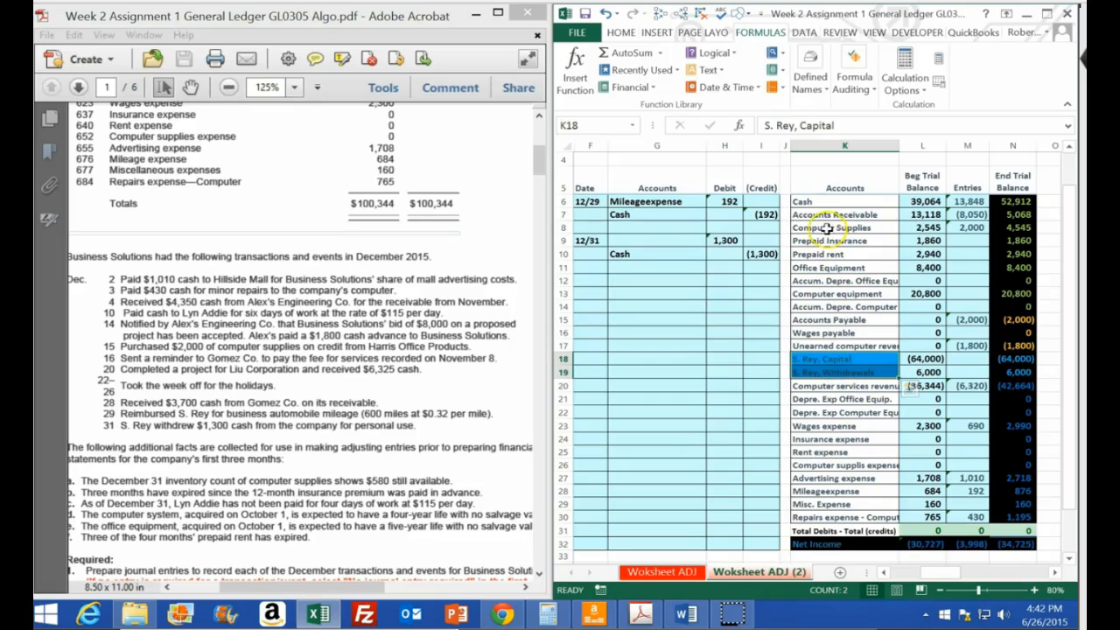
click(847, 411)
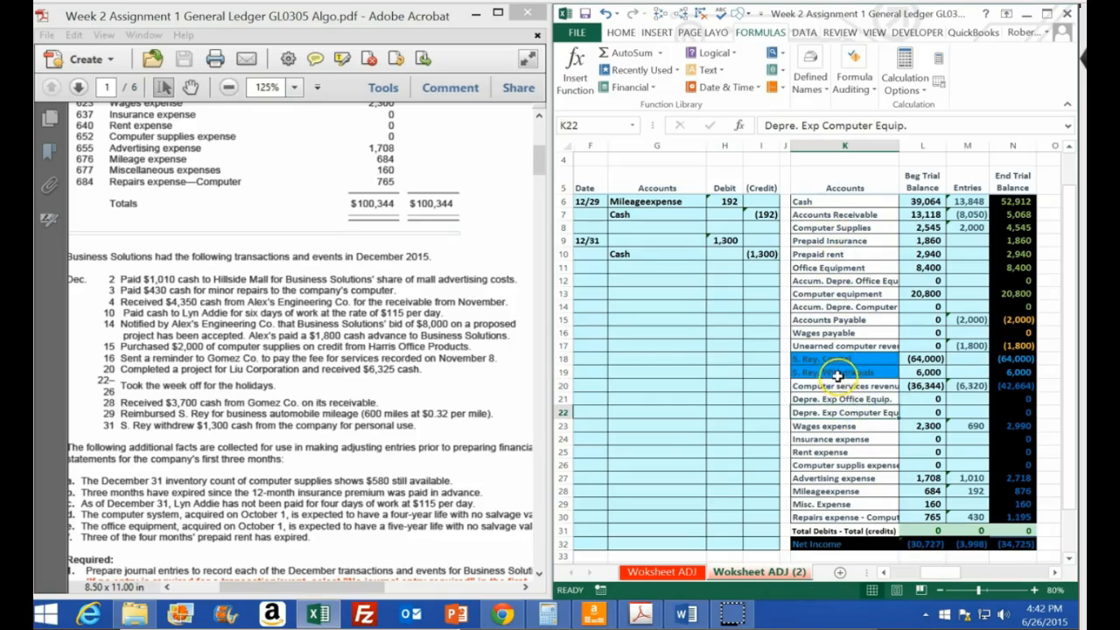
click(839, 376)
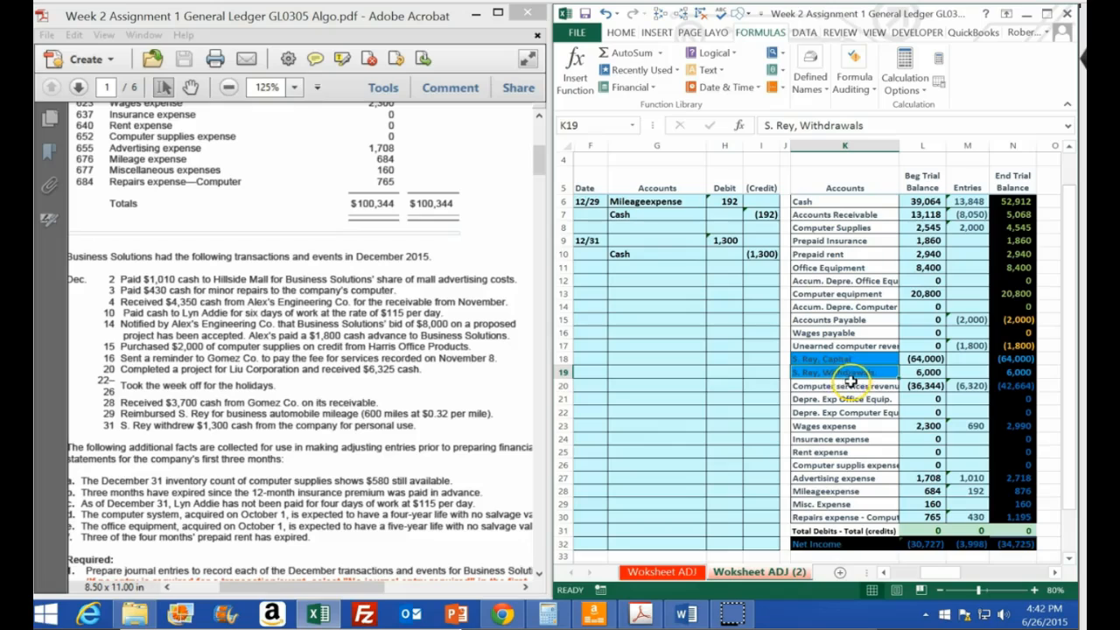
click(1009, 359)
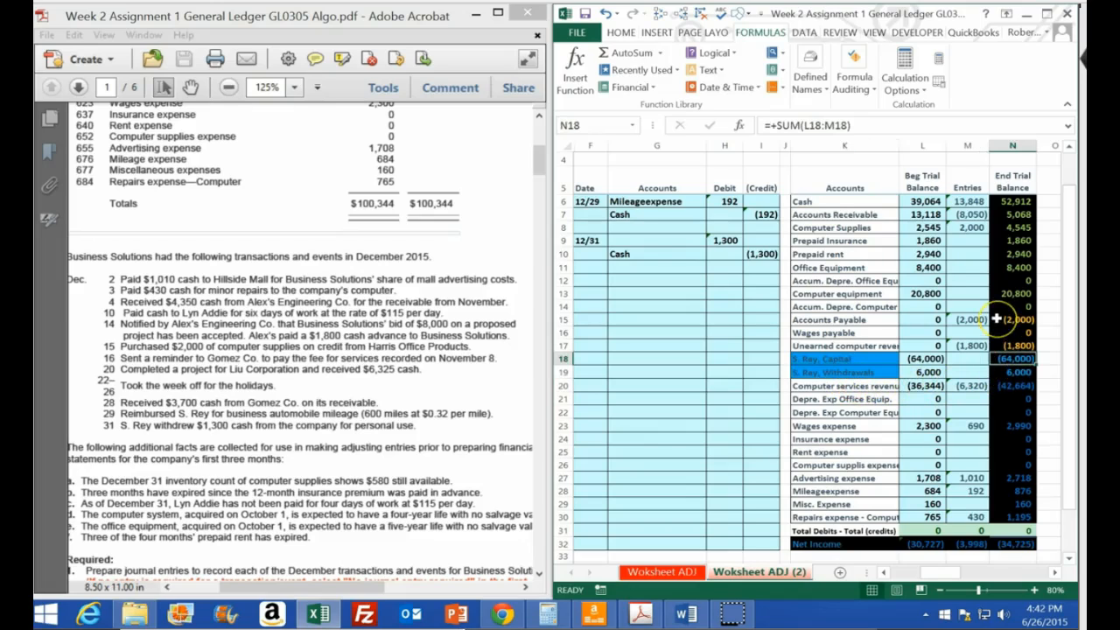
click(1024, 372)
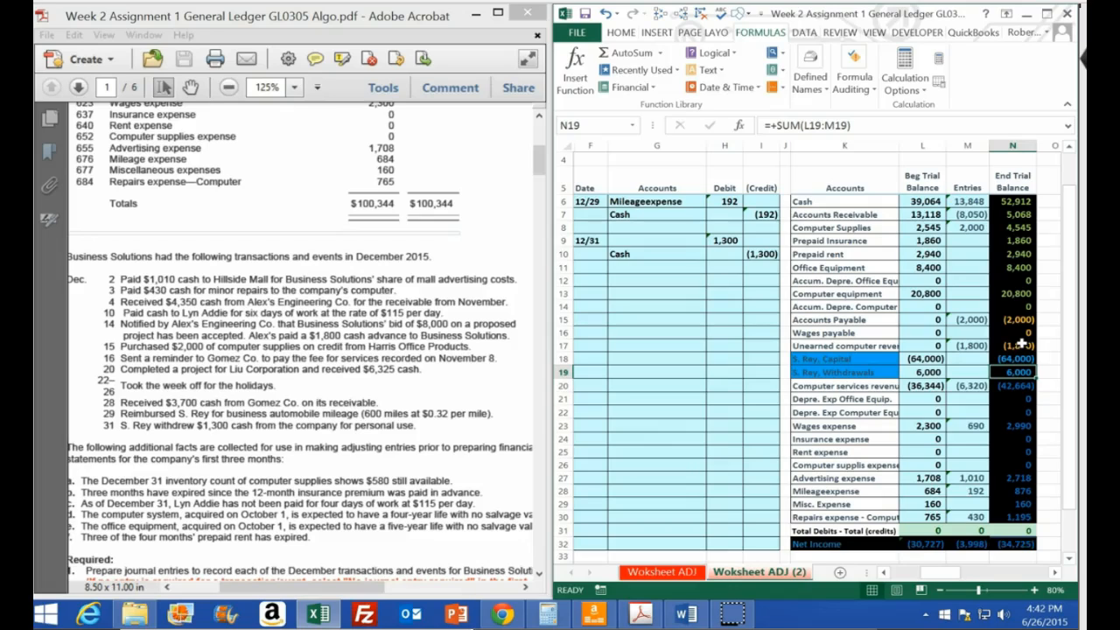
drag(1013, 358, 1015, 516)
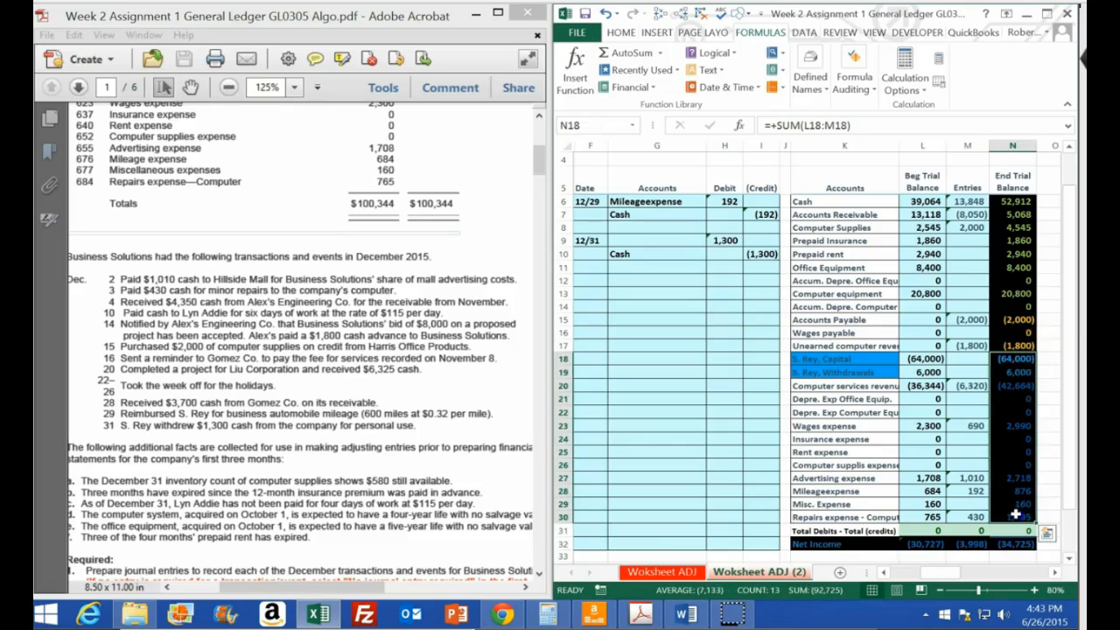
click(1018, 372)
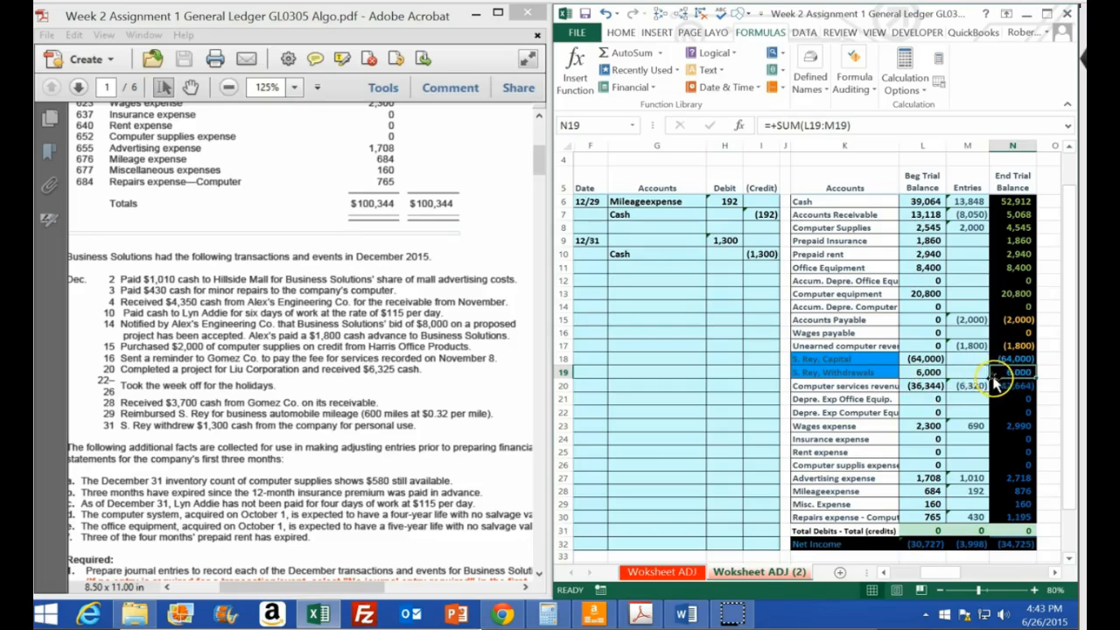
Copy the owner's withdrawals account name from K19 into G9 as the debited account of the 12/31 entry.
drag(845, 373, 846, 360)
right_click(846, 360)
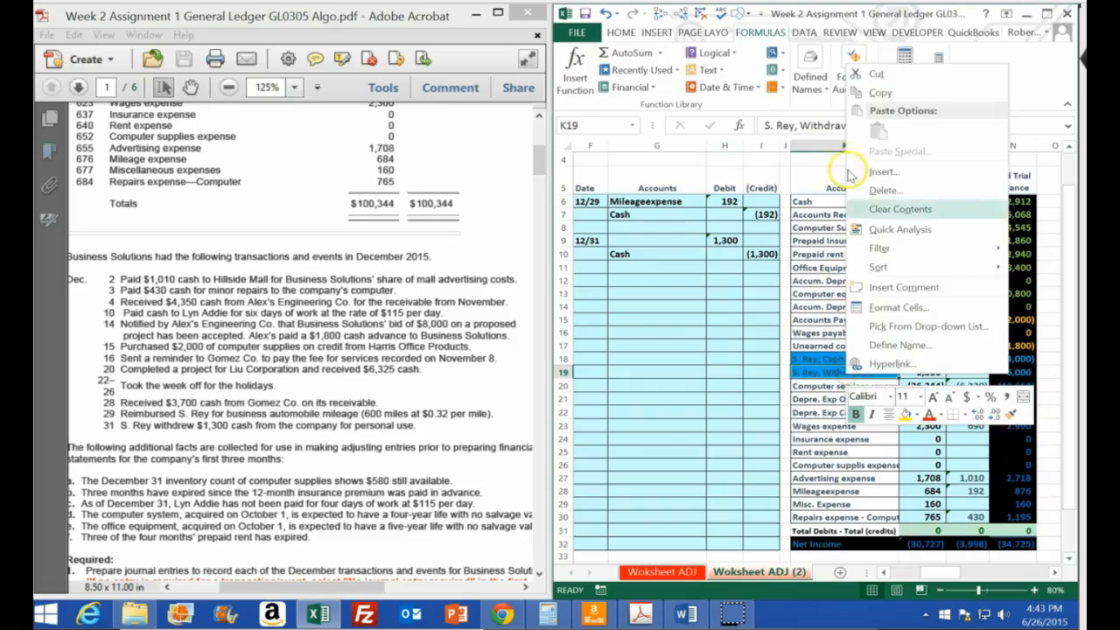
click(869, 90)
right_click(652, 240)
click(692, 279)
click(644, 312)
double_click(670, 250)
key(Return)
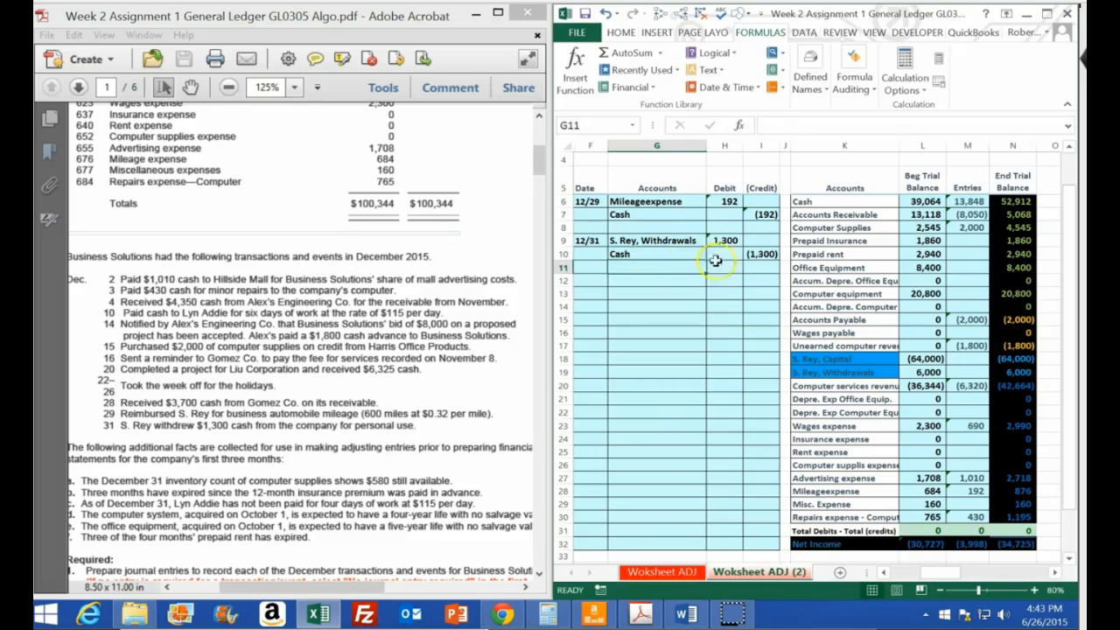
Check the 12/31 amounts in I10 and H9, and add the credit in I10 to the Cash Entries formula in M6.
click(760, 254)
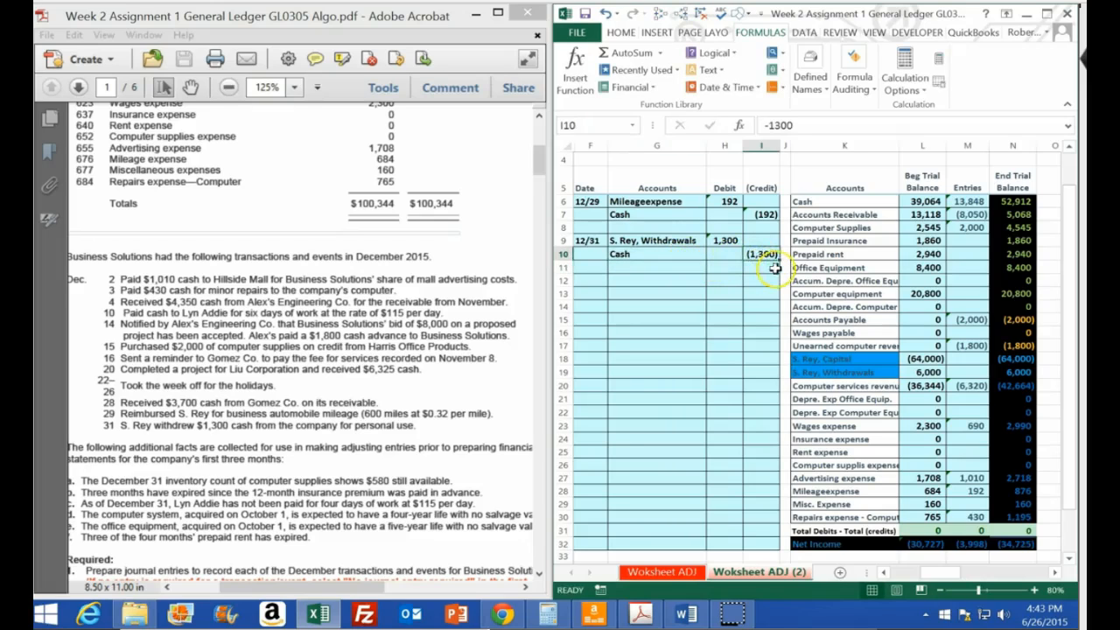
click(727, 241)
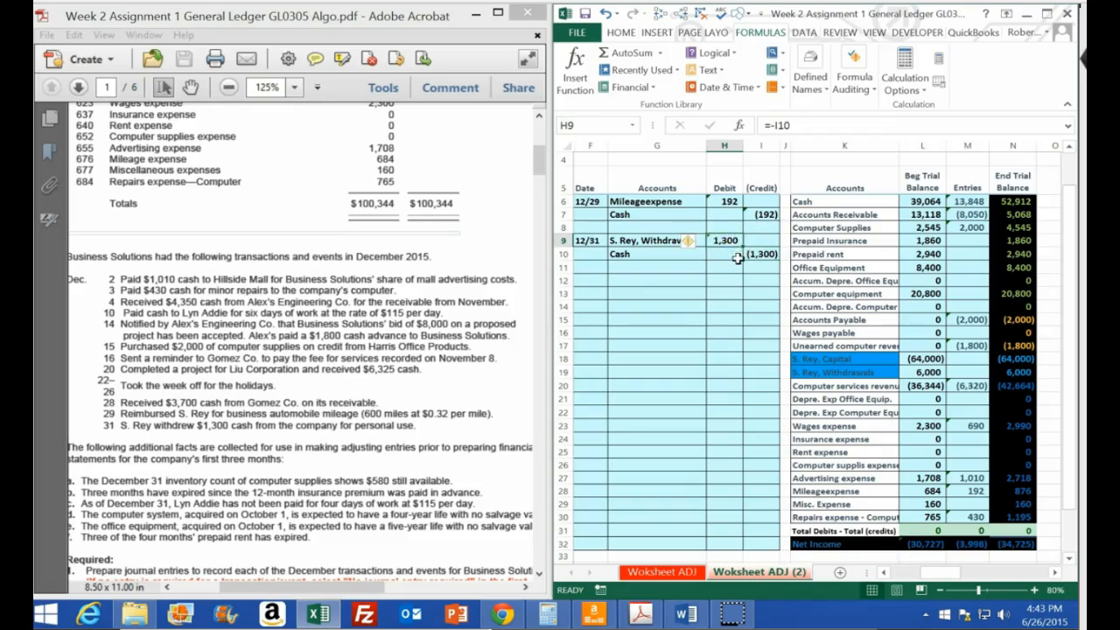
key(Down)
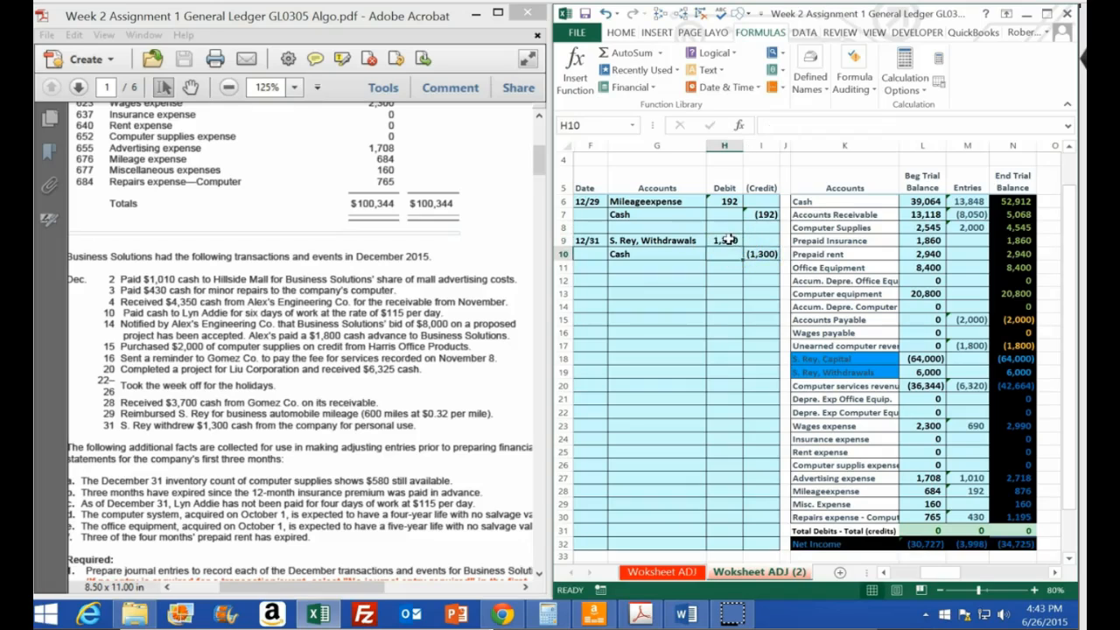
double_click(963, 201)
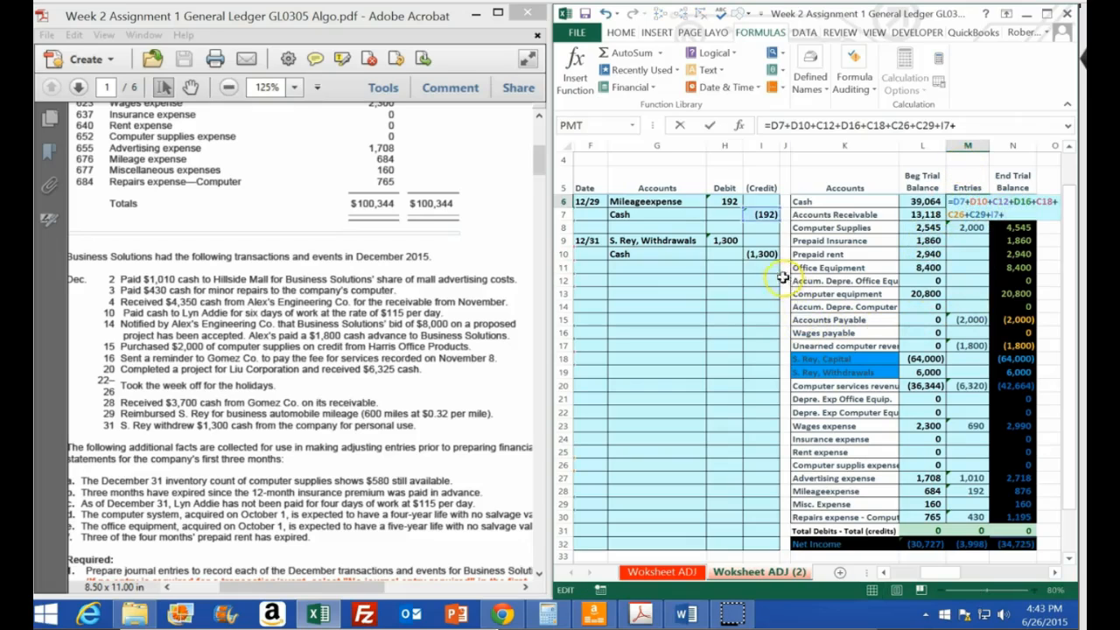
click(763, 253)
key(Return)
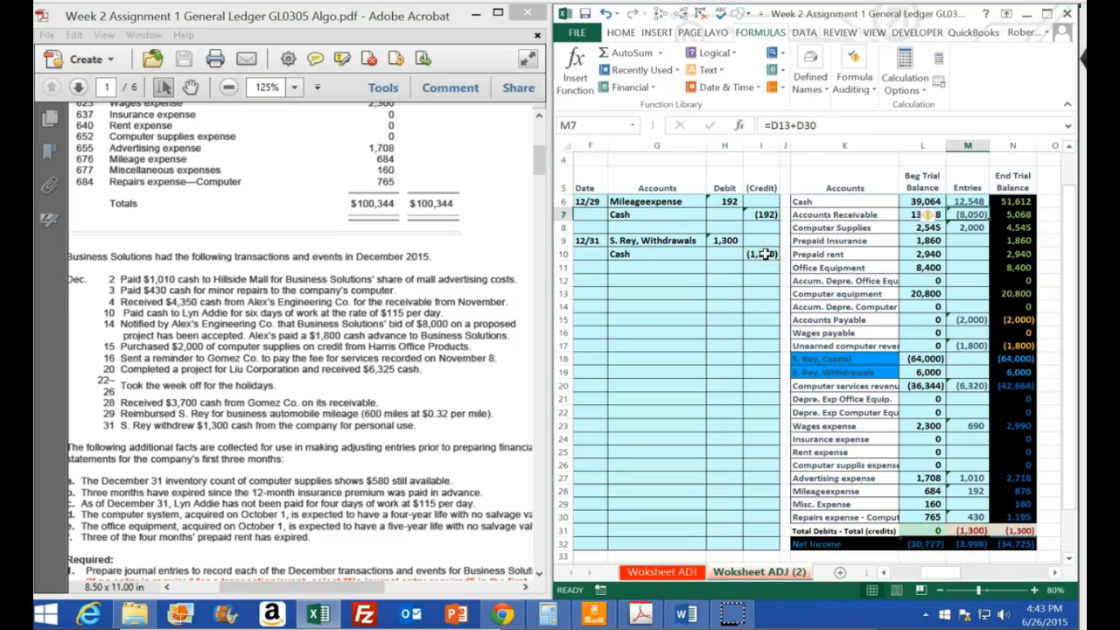
Link the owner's withdrawals Entries cell M19 to the 12/31 debit in H9, and select ending balances N18:N19 to view their sum.
click(965, 372)
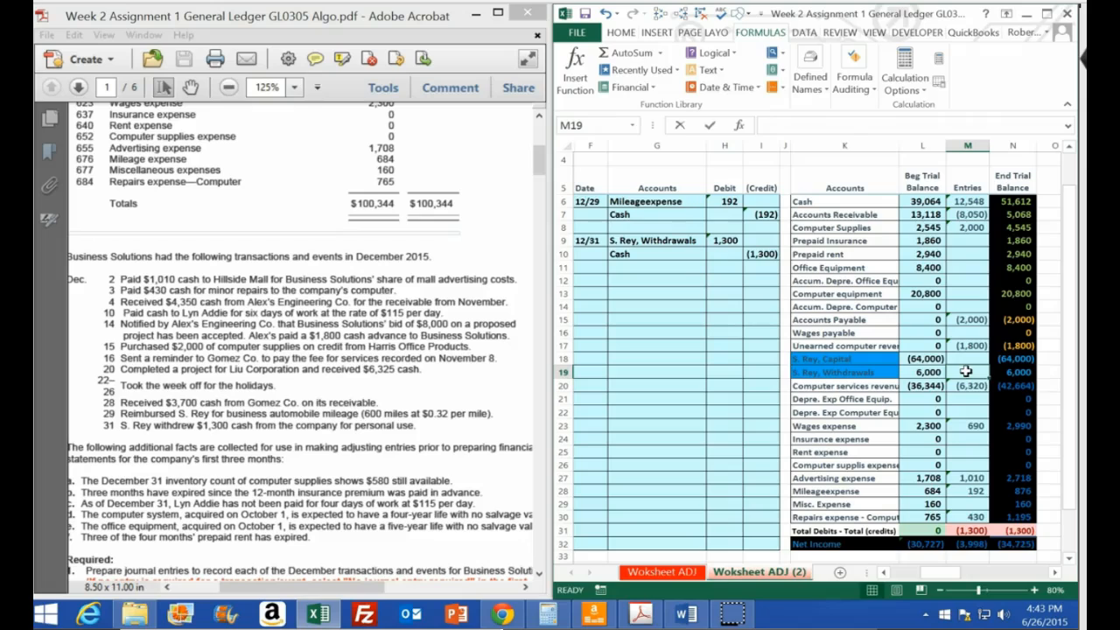
text(=)
key(Left)
key(Left)
key(Left)
key(Left)
key(Left)
key(Up)
key(Up)
key(Up)
key(Up)
key(Up)
key(Up)
key(Up)
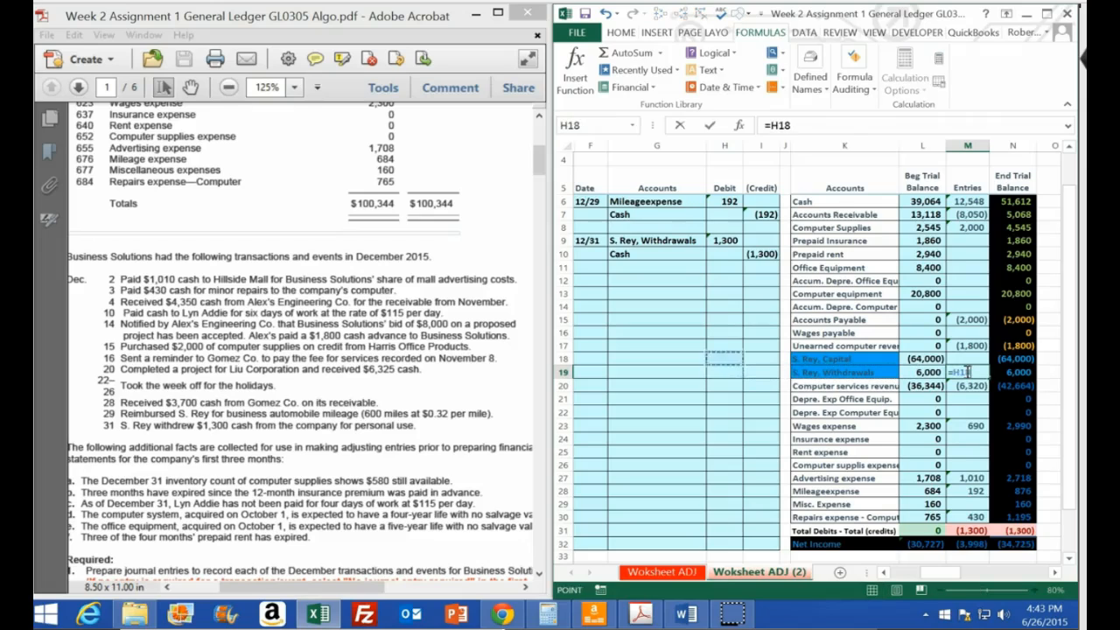
key(Up)
key(Up)
key(Up)
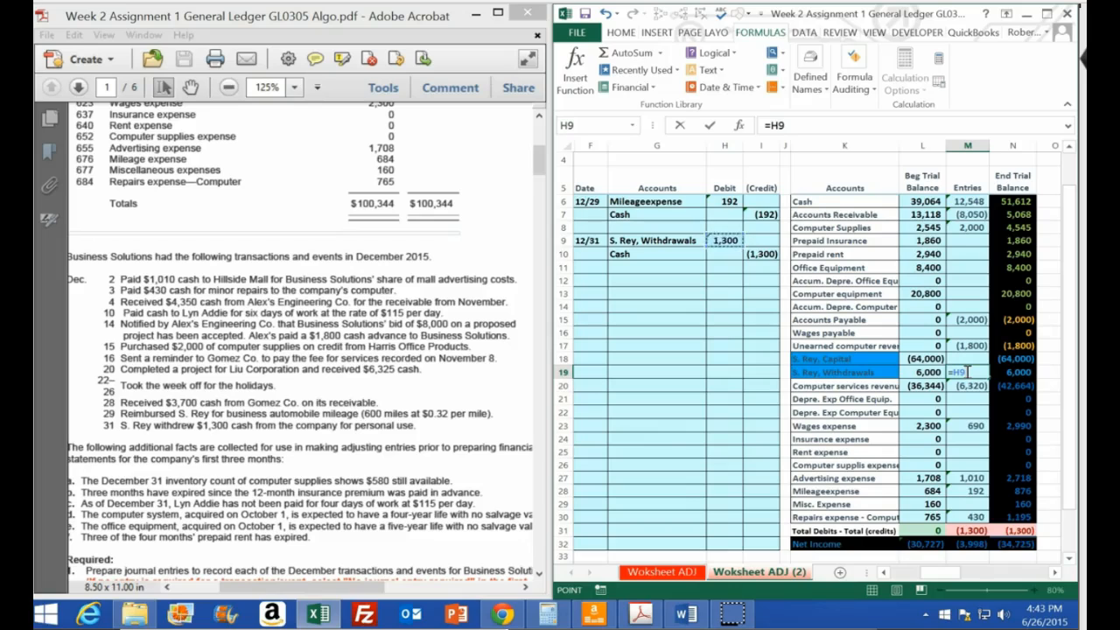
key(Return)
drag(1017, 359, 1015, 370)
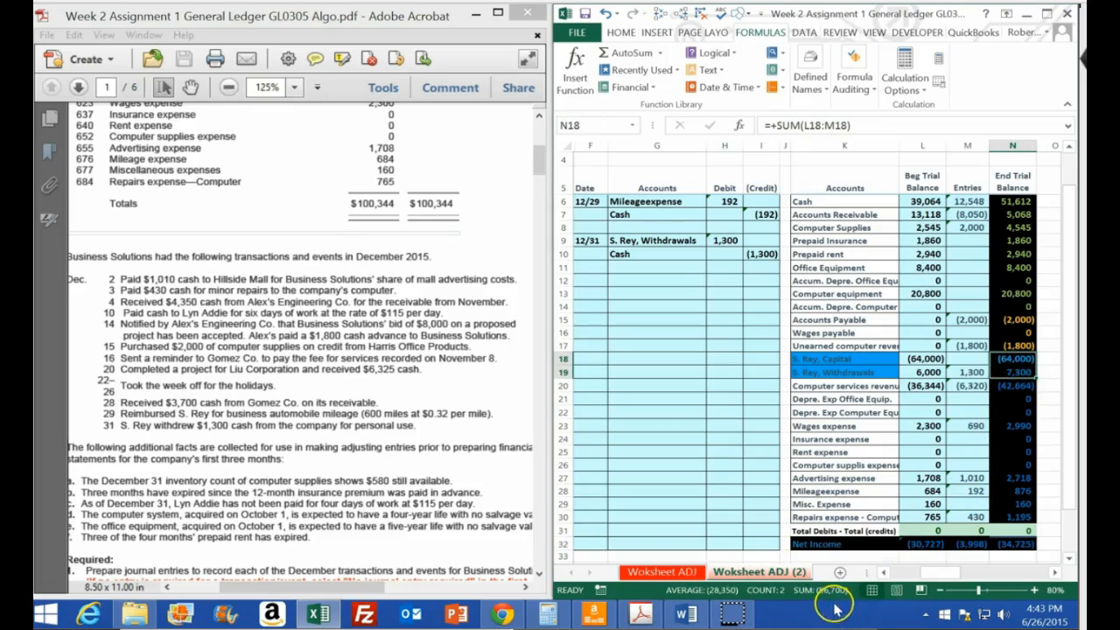
Inspect the Net Income formula in N32 and the ending balances it sums, leaving it as it is.
click(994, 414)
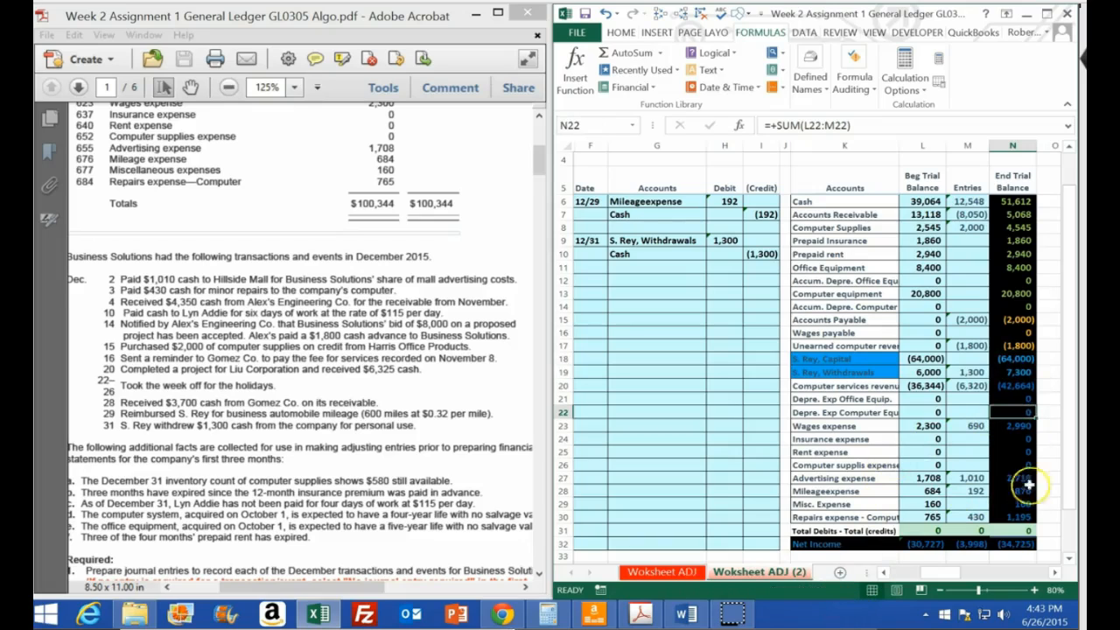
double_click(1017, 544)
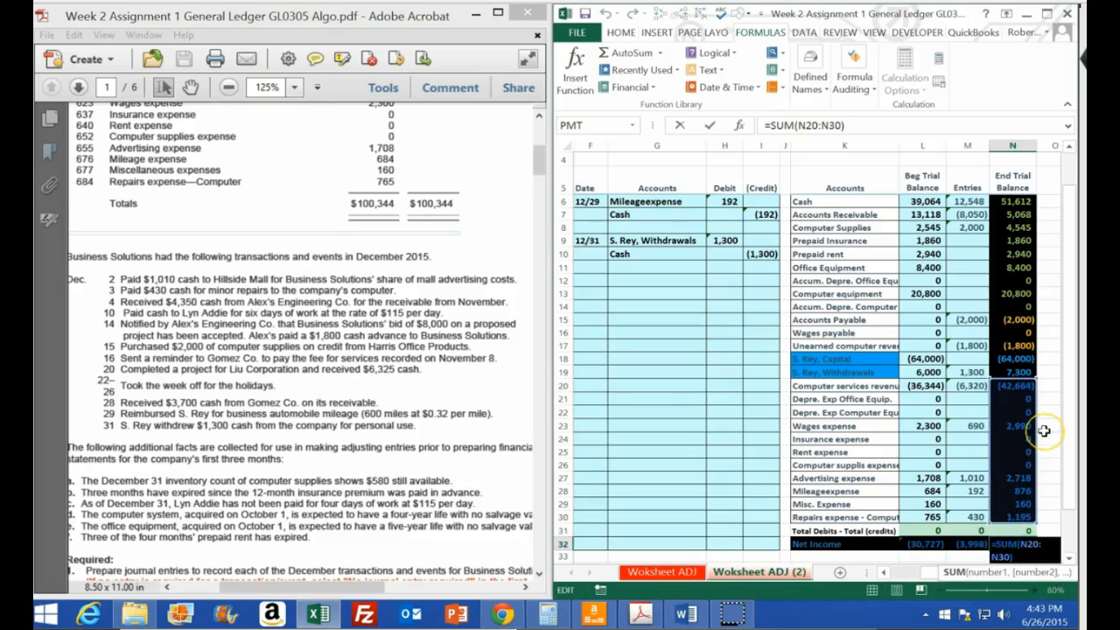
key(Return)
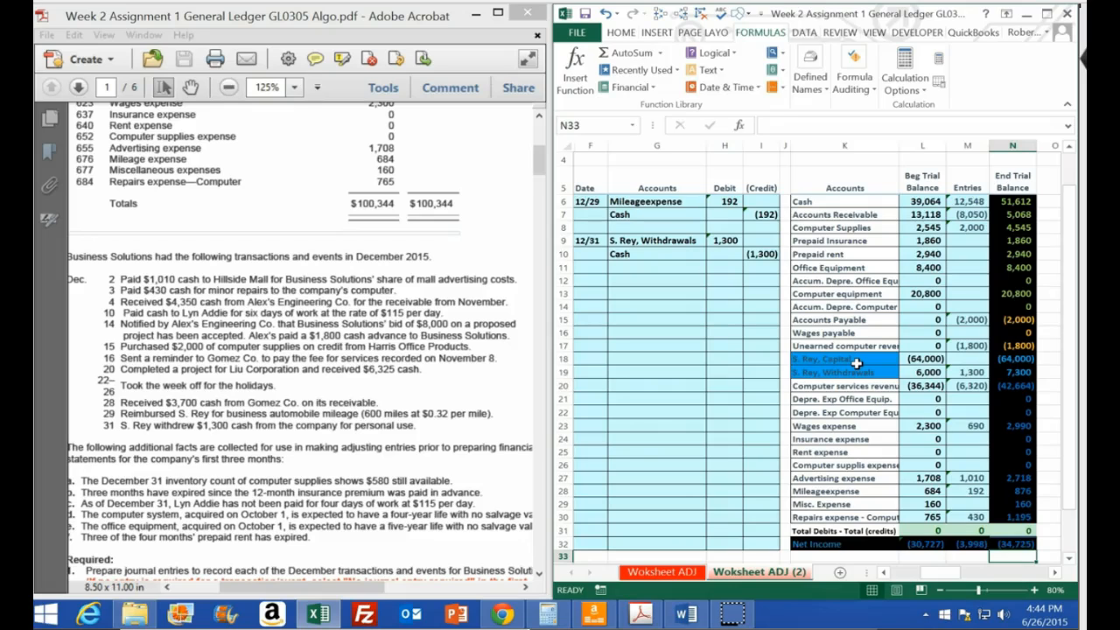
Switch to the assignment PDF and review the additional facts a to f for the adjusting entries.
click(519, 442)
scroll(519, 442, down, 1)
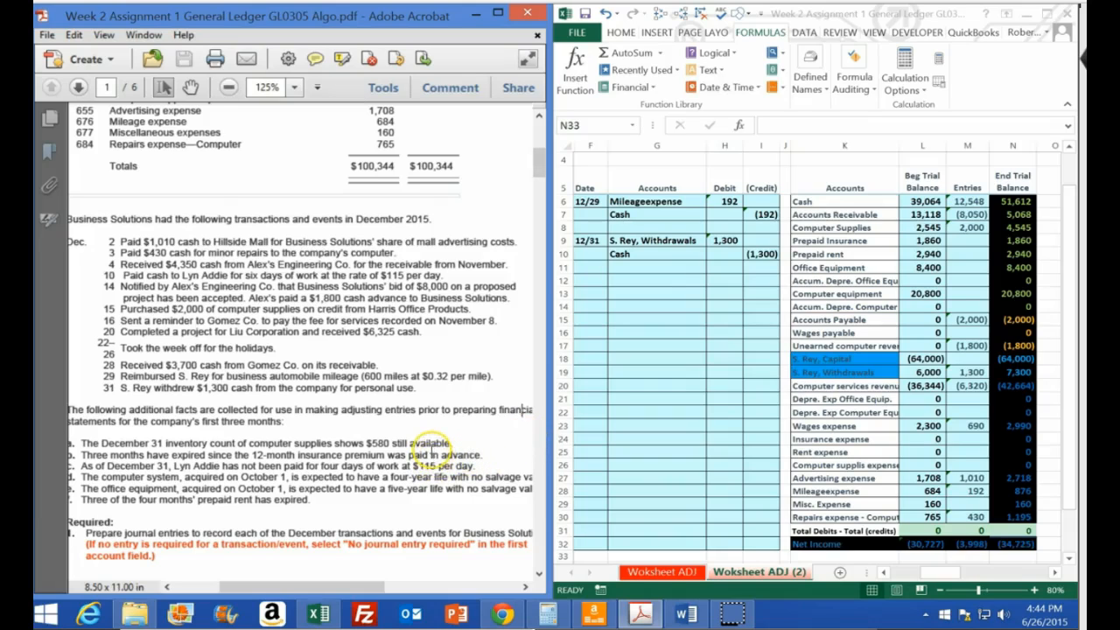
drag(376, 590, 360, 591)
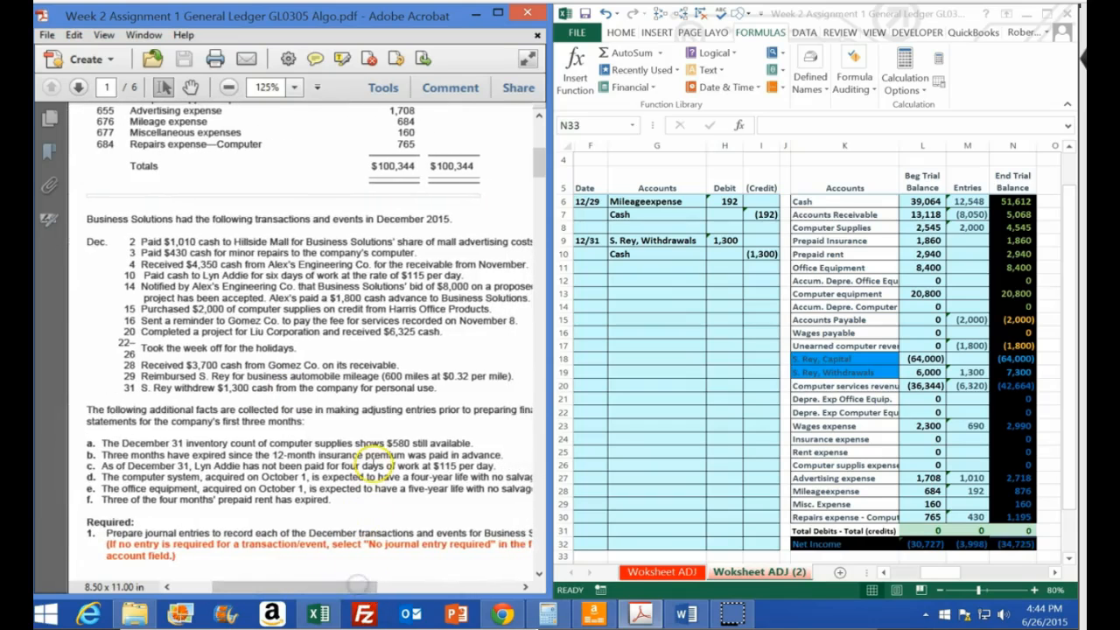
Return to the worksheet and examine the balance sheet accounts in K7:N17 and the revenue and expense accounts in K20:N30.
click(665, 288)
click(600, 282)
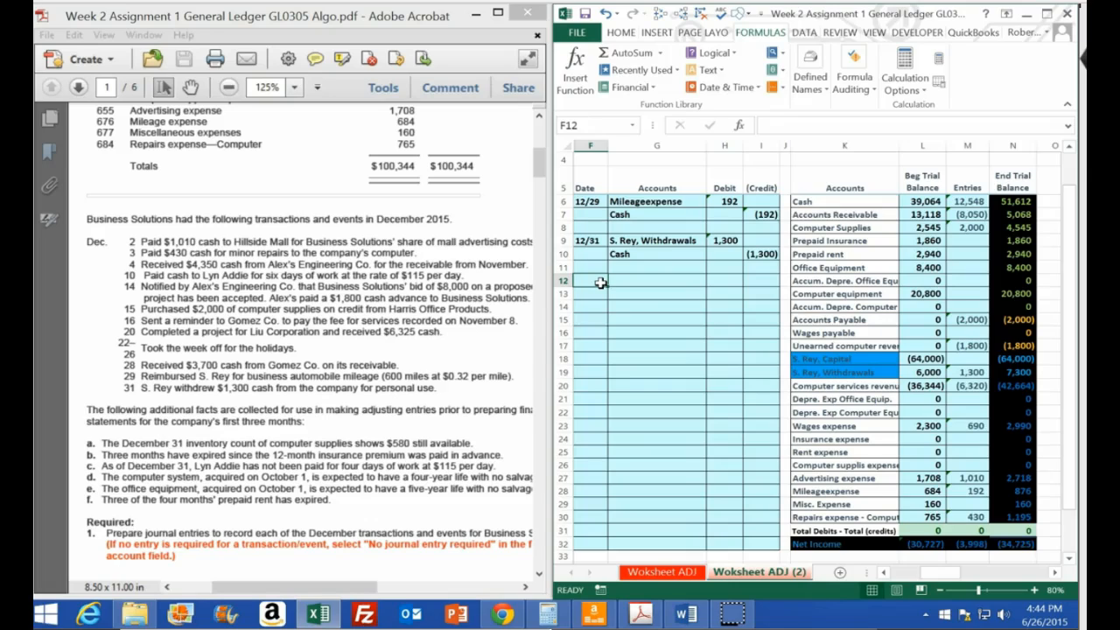
click(825, 214)
drag(824, 215, 1001, 349)
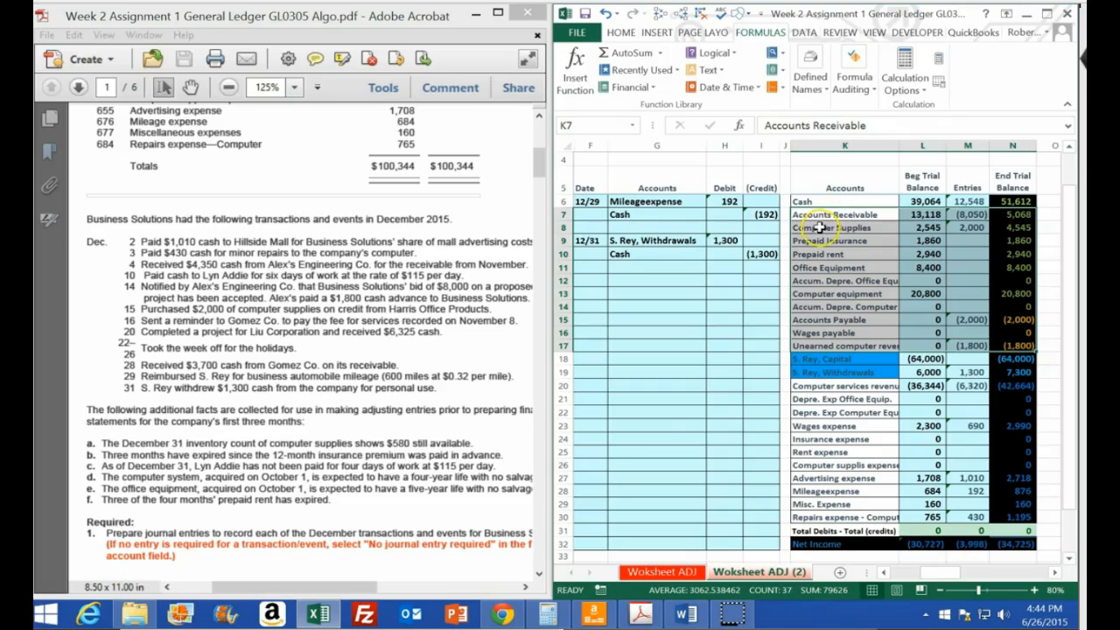
drag(838, 386, 1012, 512)
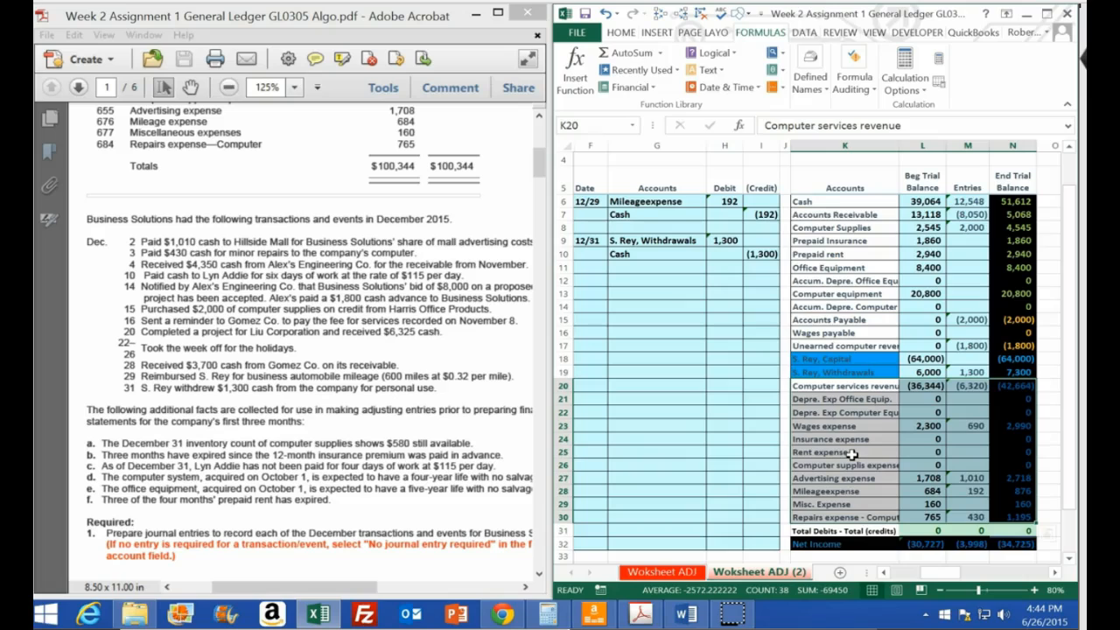
Label the first adjusting entry "a." in the Date column at F12 and move to its account cell.
click(590, 280)
text(a)
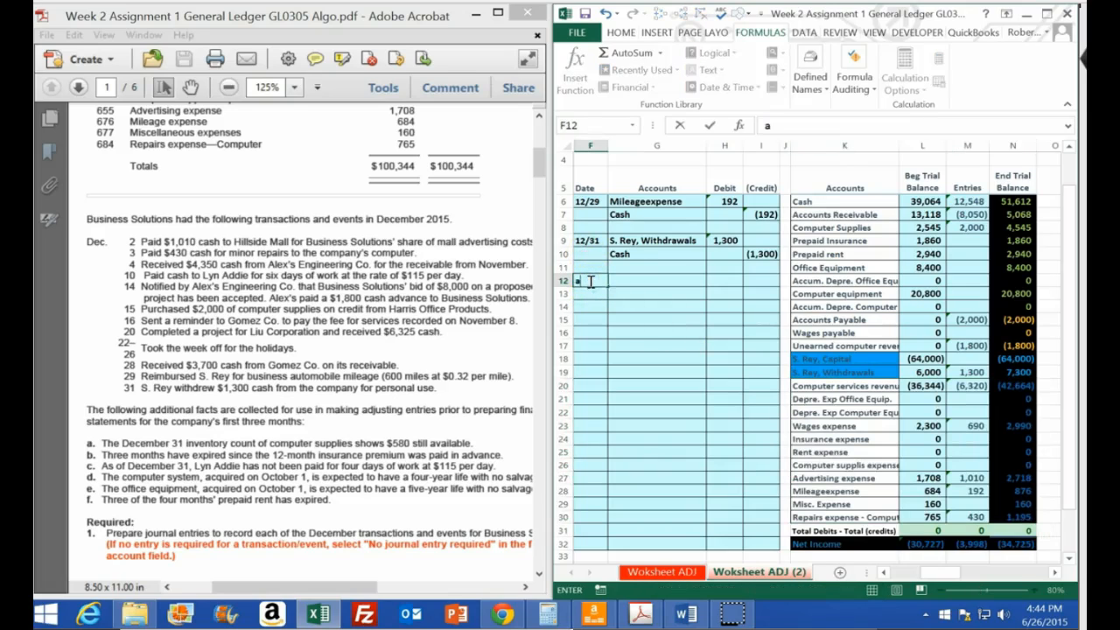
text(.)
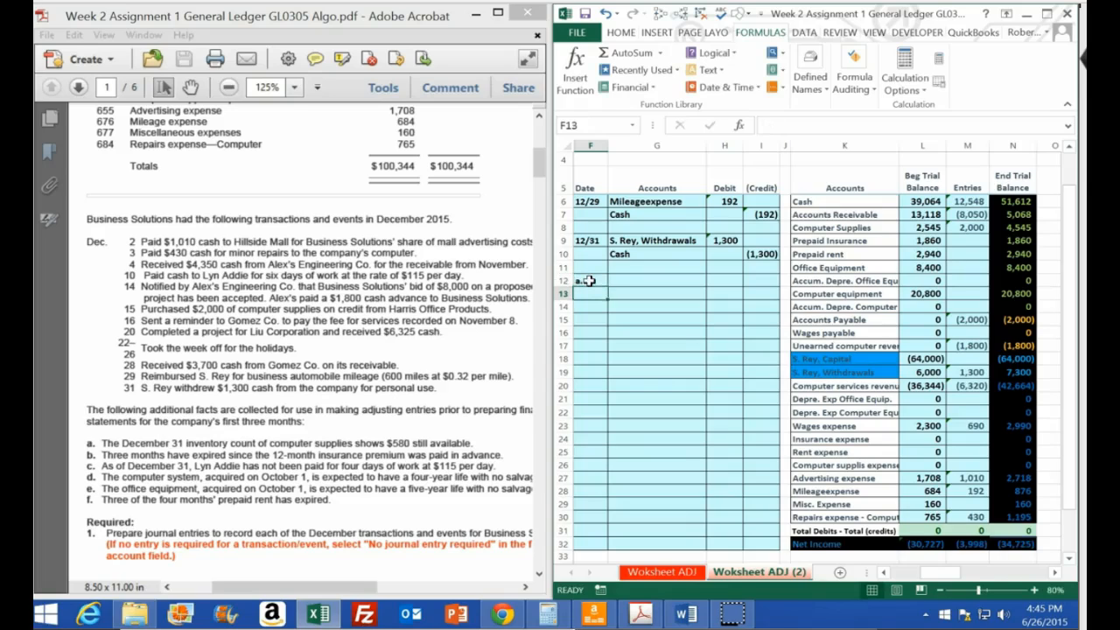
key(Tab)
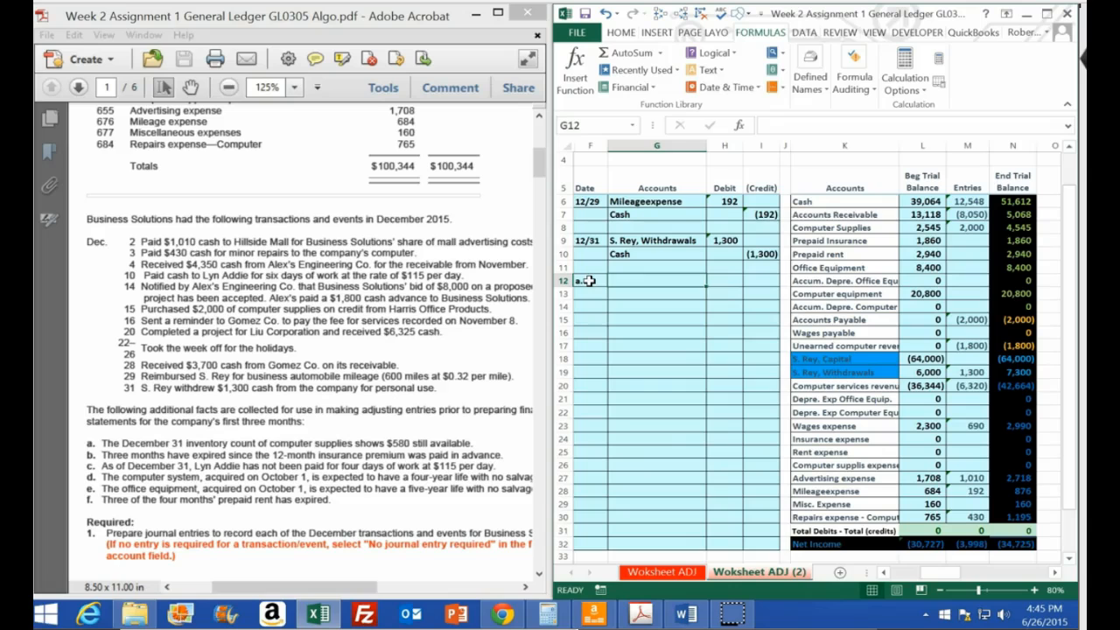
Review fact a in the PDF, and shade the matching balance sheet account Computer Supplies in K8 green.
click(390, 388)
scroll(385, 391, down, 2)
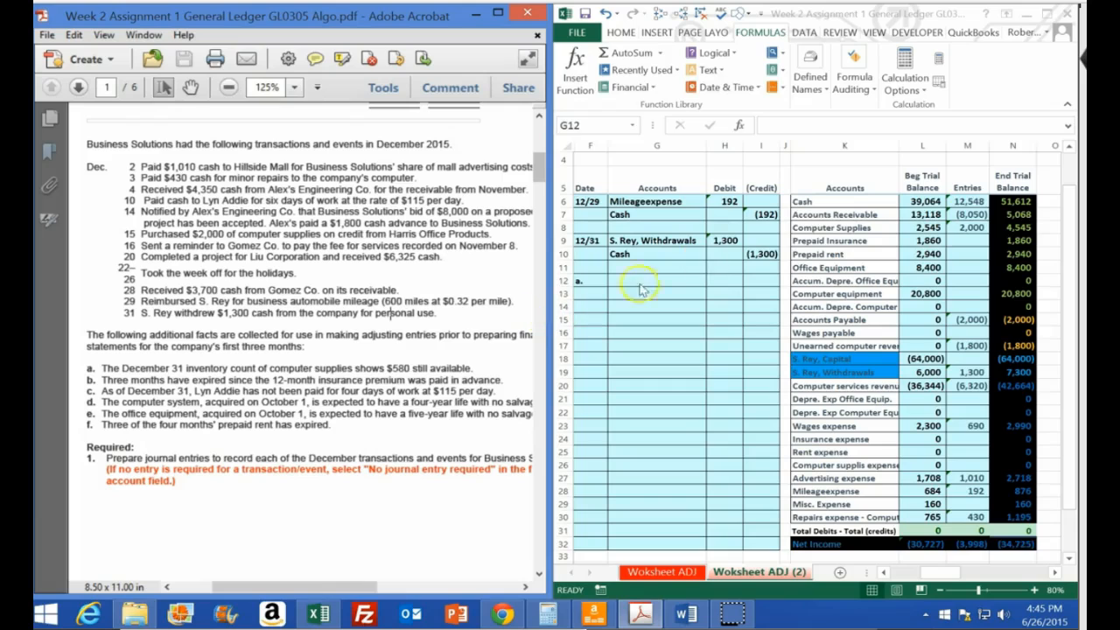
click(843, 227)
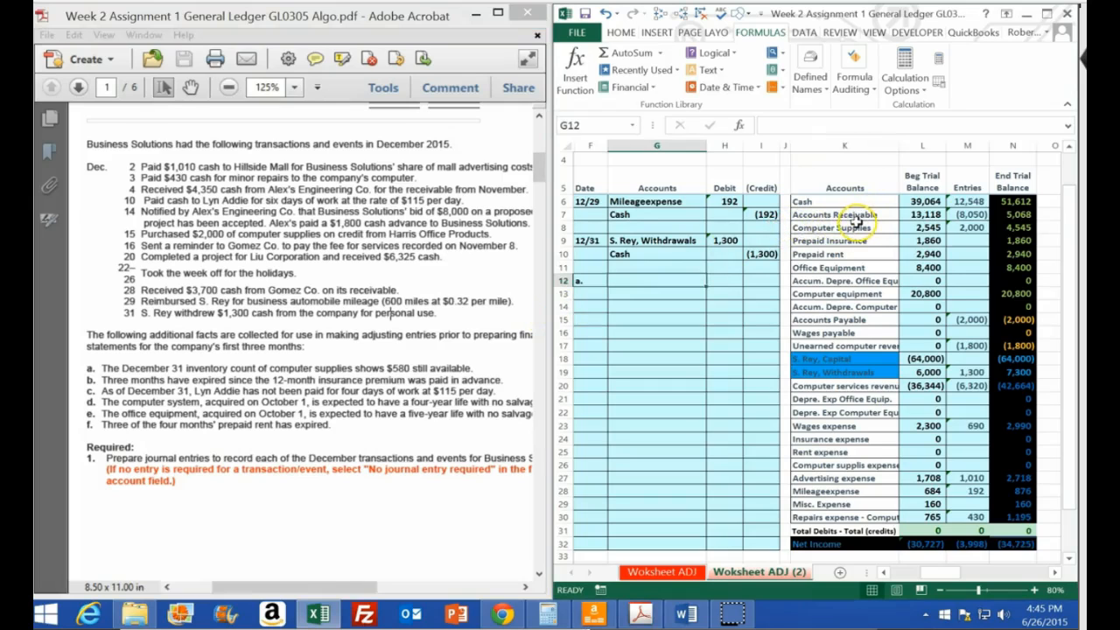
drag(838, 215, 832, 347)
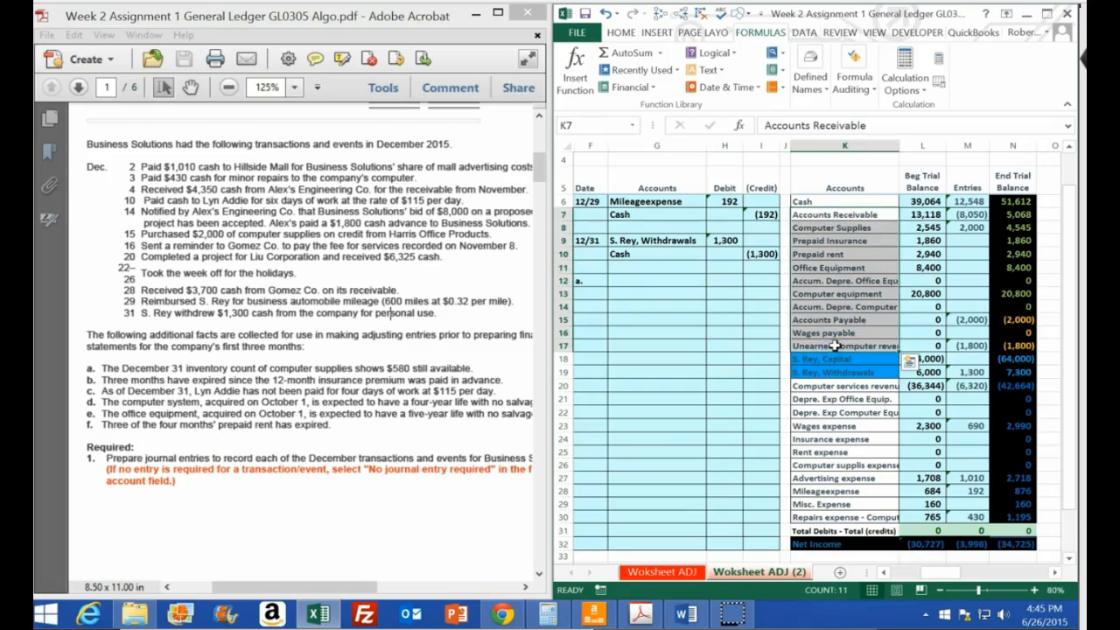
click(827, 229)
right_click(827, 229)
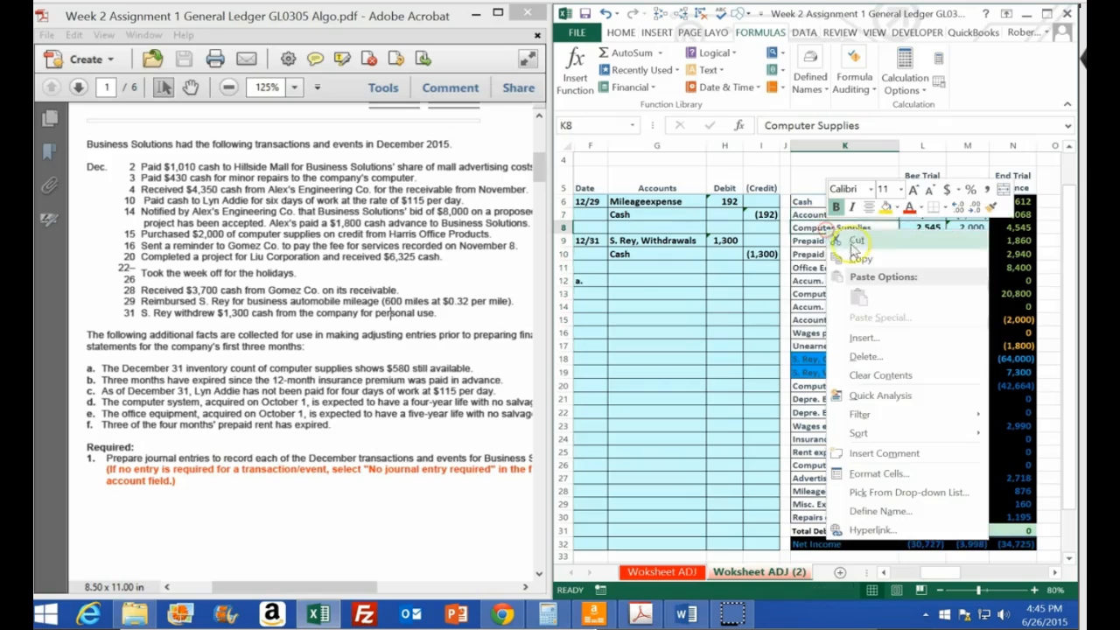
click(900, 208)
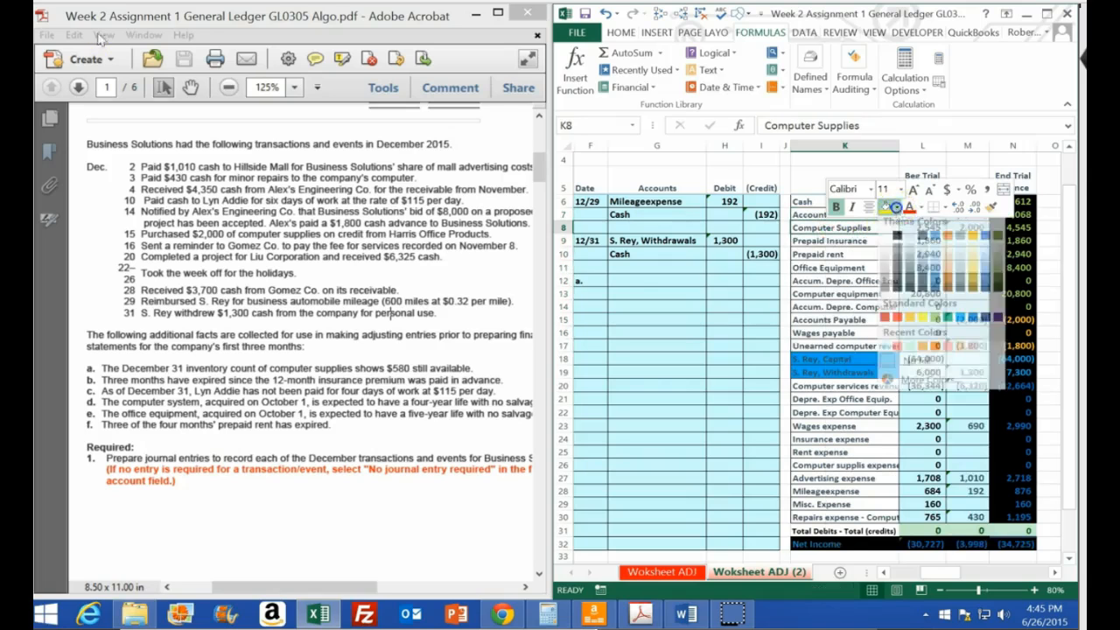
click(930, 317)
Find the matching expense among K20:K30 and shade the computer supplies expense account in K26 the same green.
drag(858, 385, 863, 512)
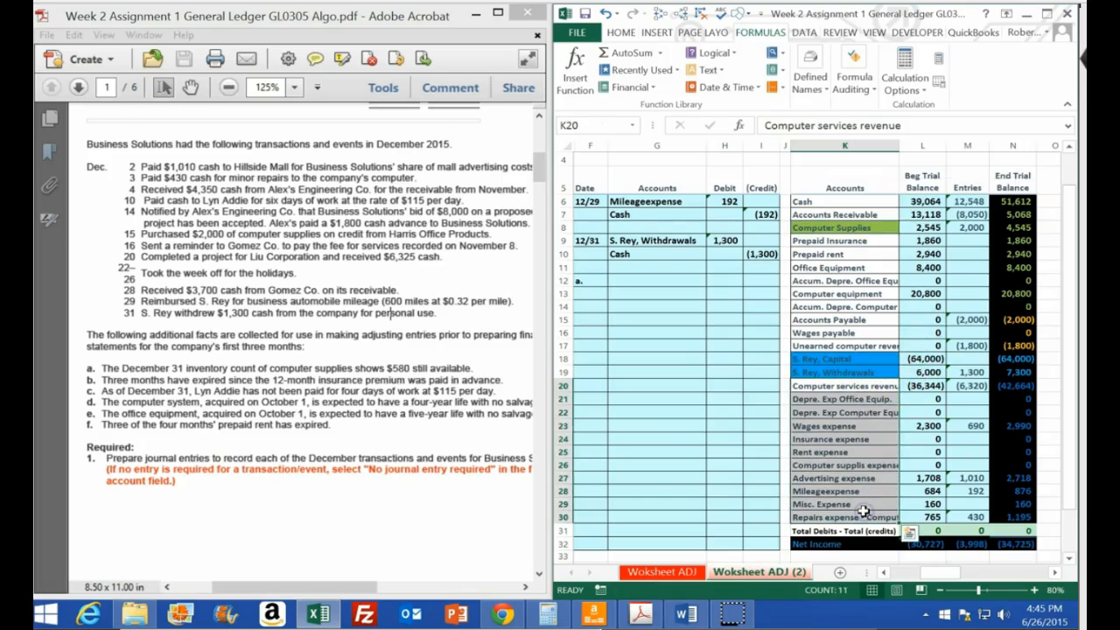
click(838, 464)
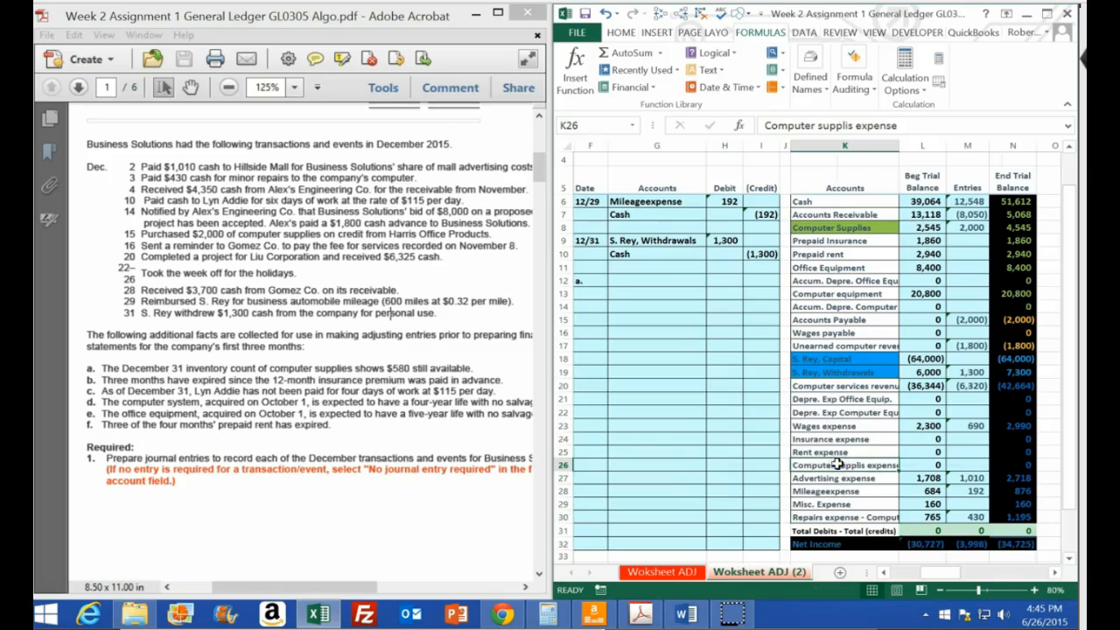
right_click(838, 464)
click(896, 506)
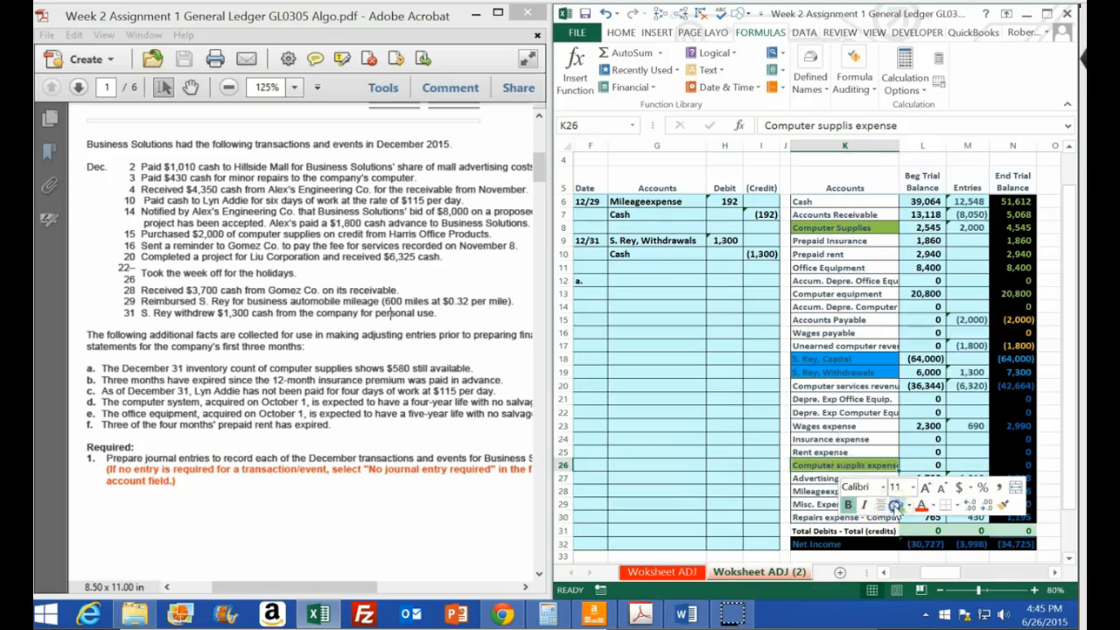
Check the expense accounts, and copy the computer supplies expense name from K26 as values into G12 as the debited account.
click(832, 439)
drag(832, 399, 915, 518)
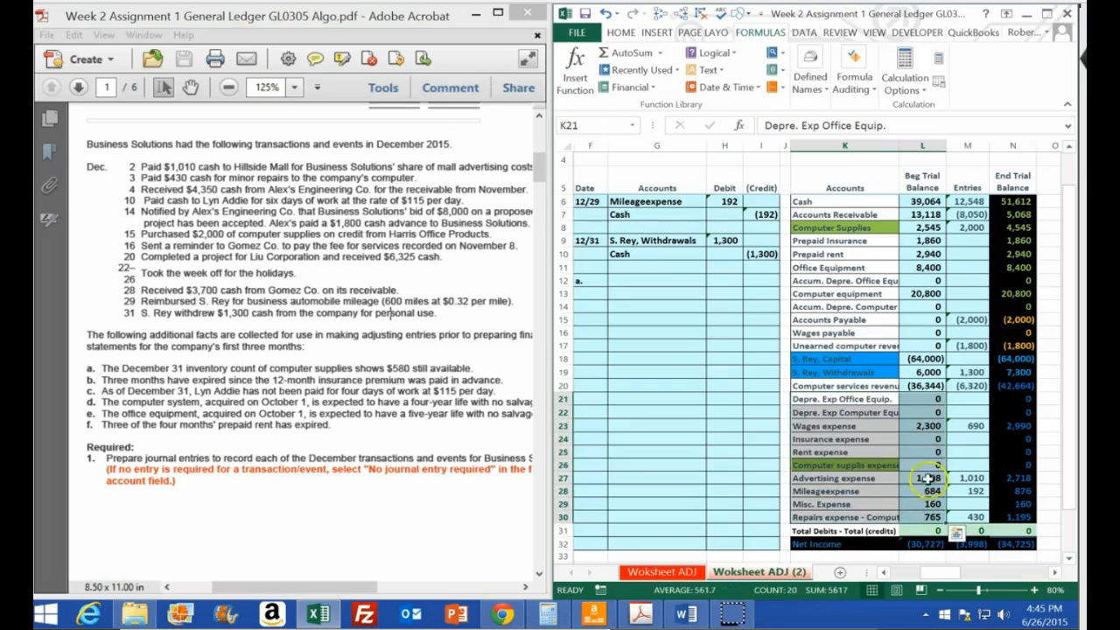
click(854, 466)
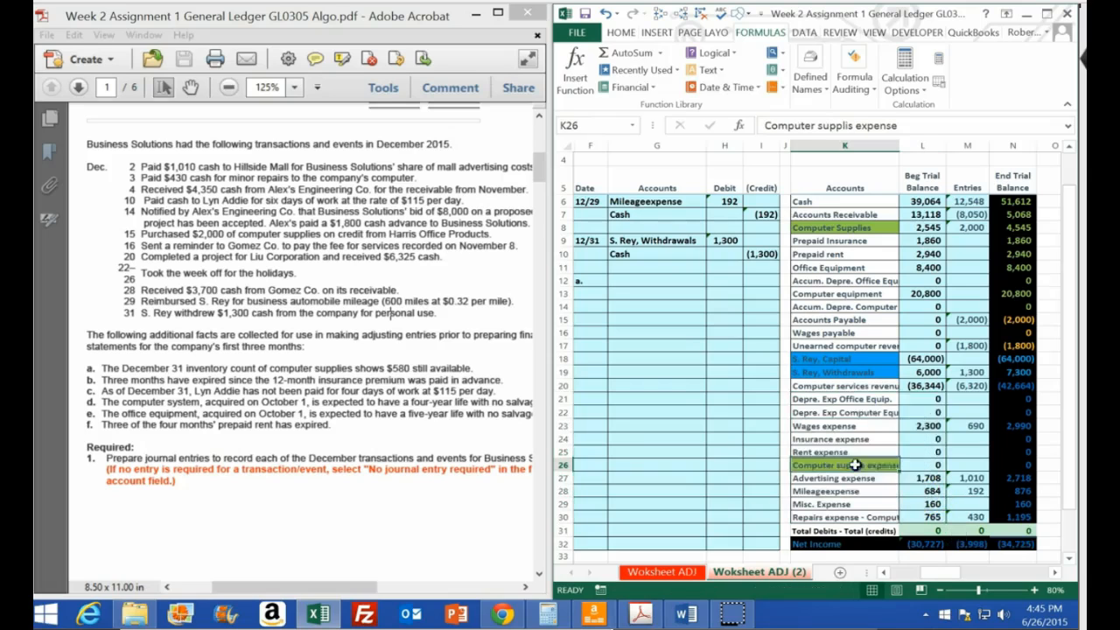
right_click(854, 466)
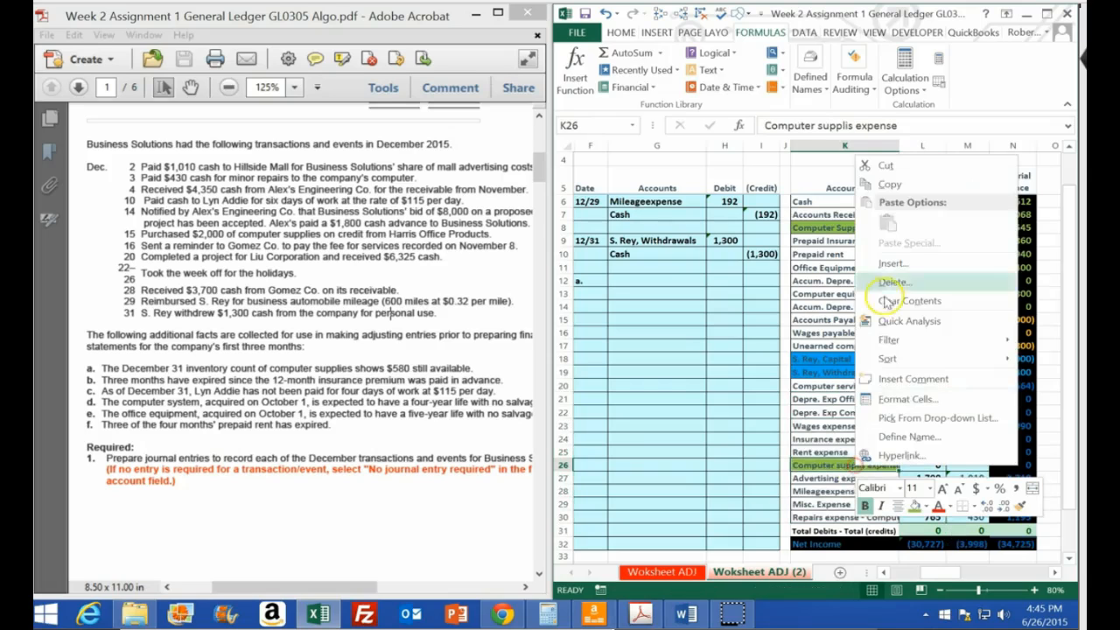
click(884, 179)
right_click(650, 280)
click(700, 349)
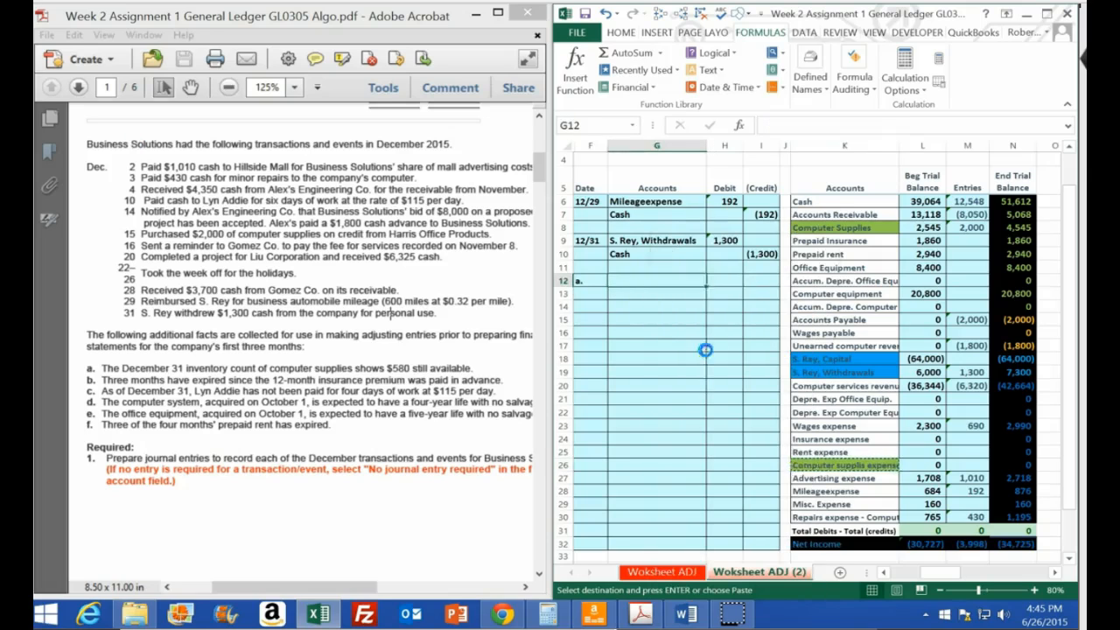
Copy the Computer Supplies name from K8 as values into G13 as the credited account of entry a.
click(813, 229)
right_click(813, 229)
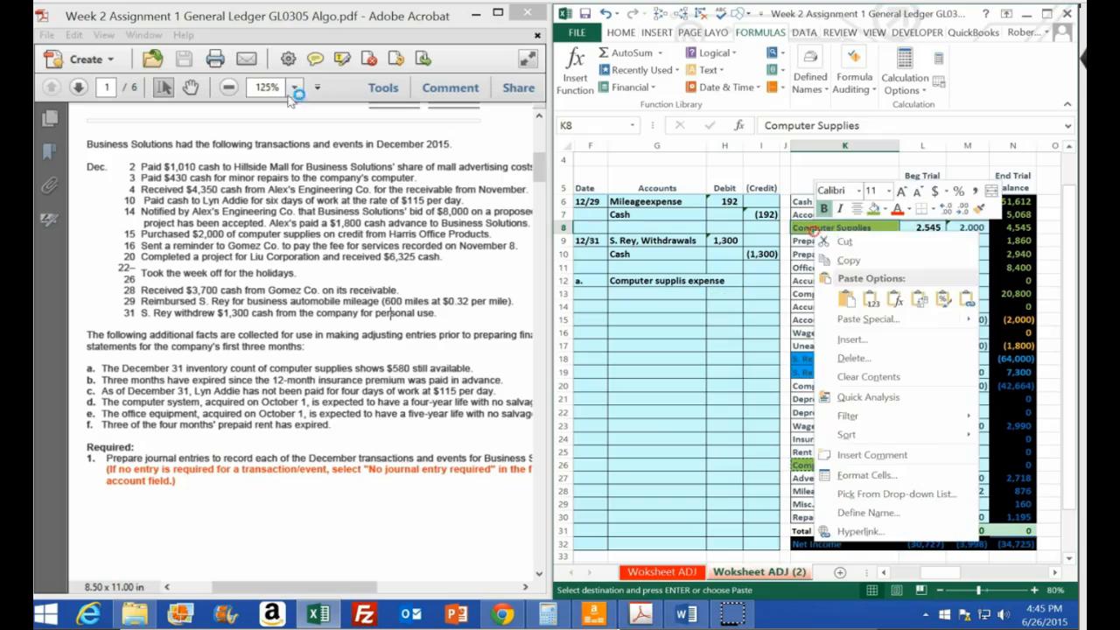
click(831, 248)
right_click(664, 292)
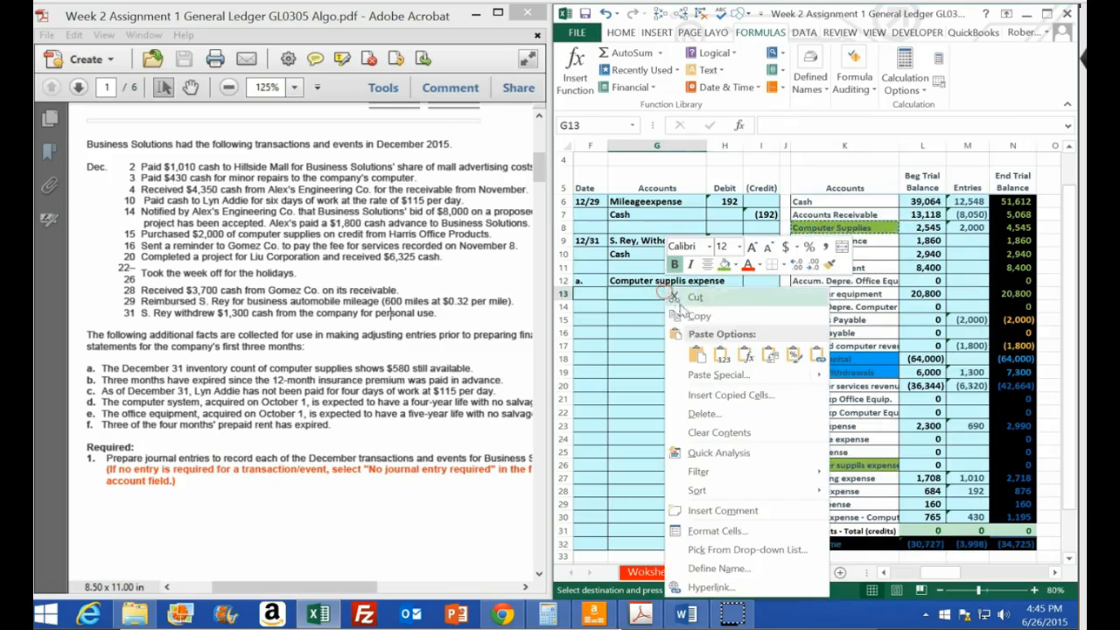
click(719, 348)
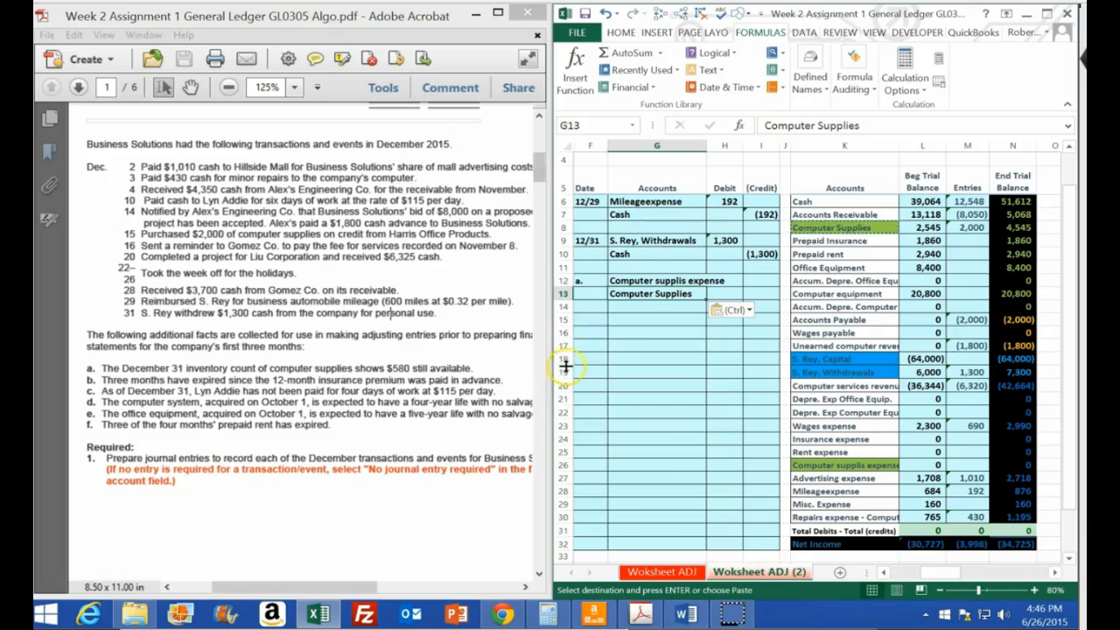
Check the Computer Supplies balances and use Calculator to subtract the $580 inventory count from 4545, moving its window clear of fact a.
click(925, 229)
click(1015, 227)
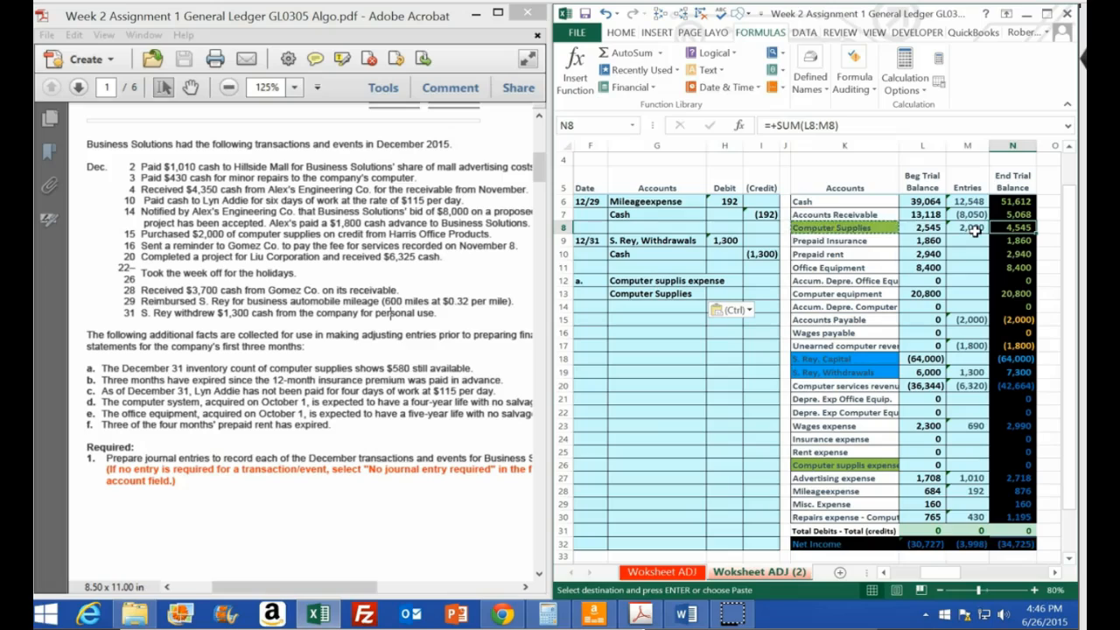
click(1004, 231)
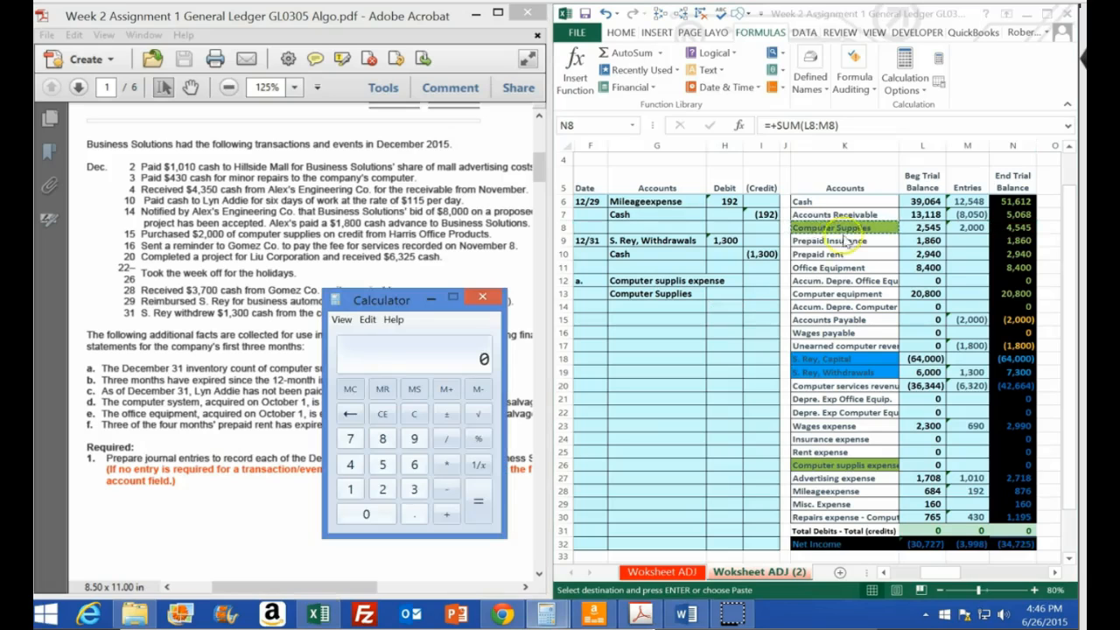
drag(393, 302, 234, 116)
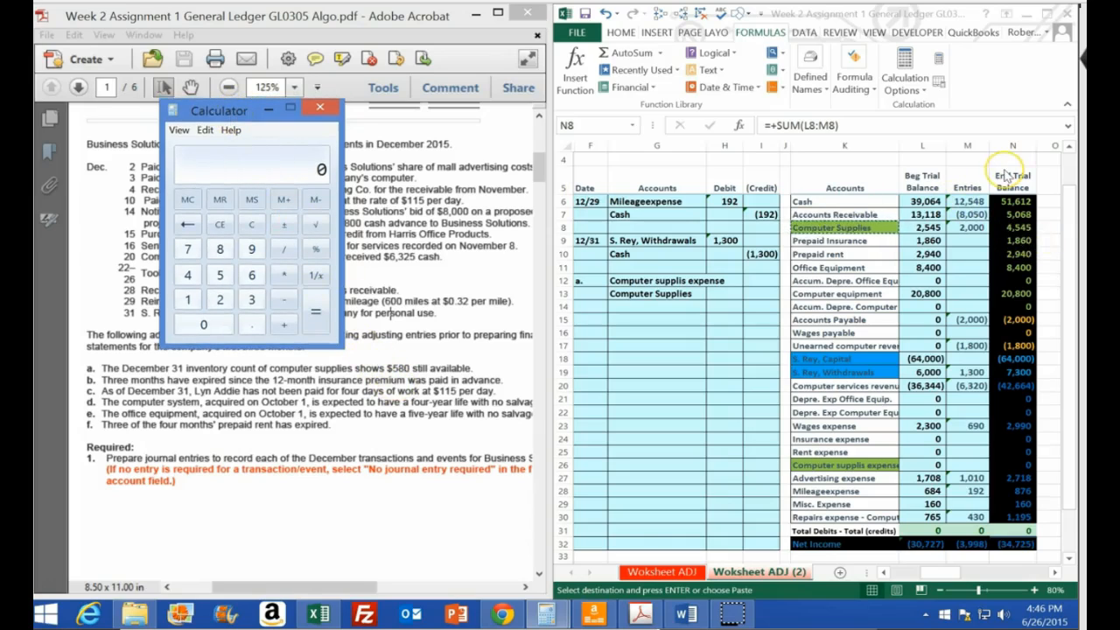
text(4545)
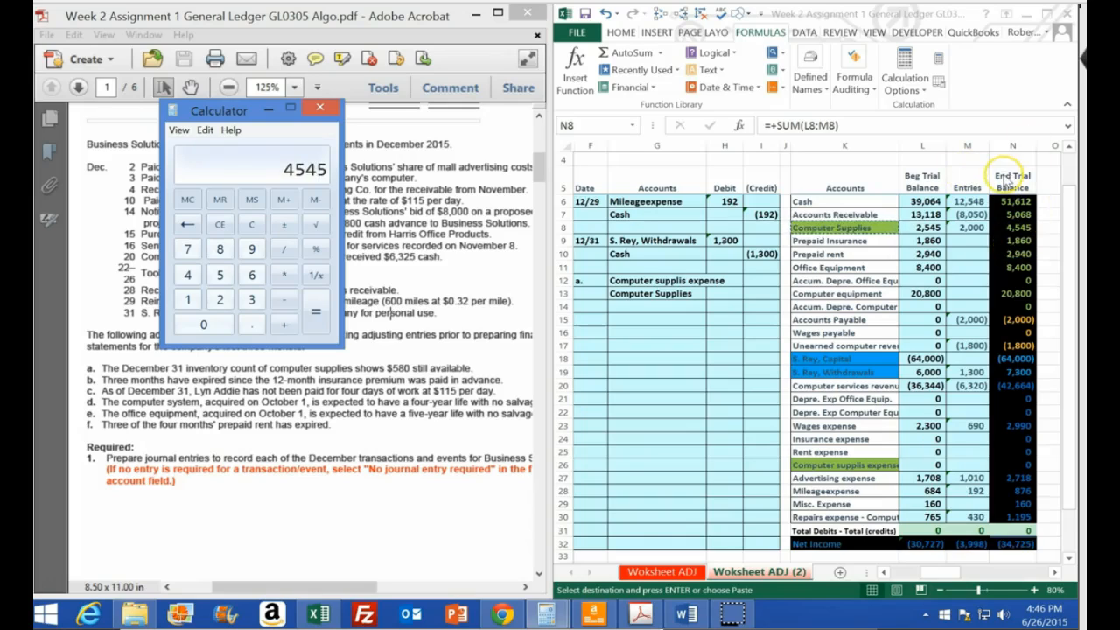
key(Return)
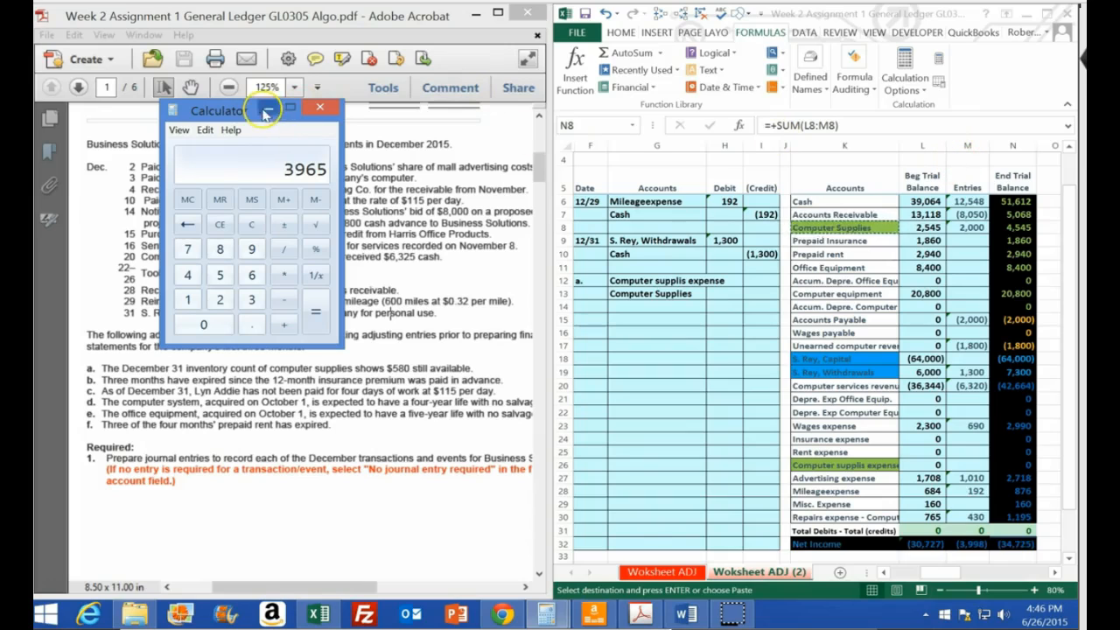
click(268, 108)
Enter =N8-580 in H12 as the computer supplies expense debit of entry a.
click(724, 280)
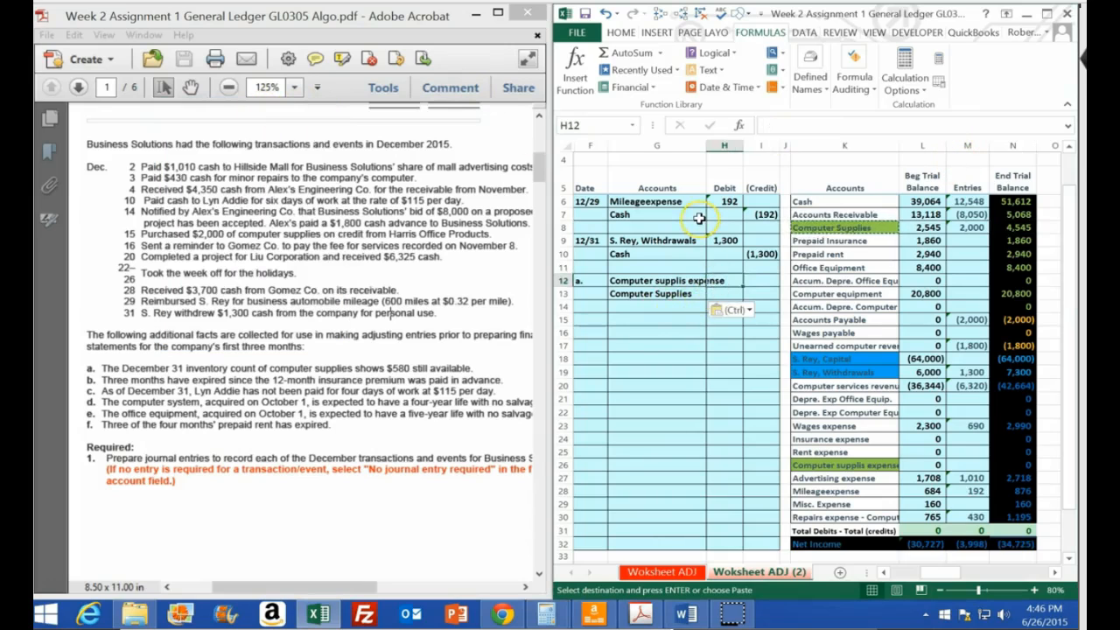
text(=4545)
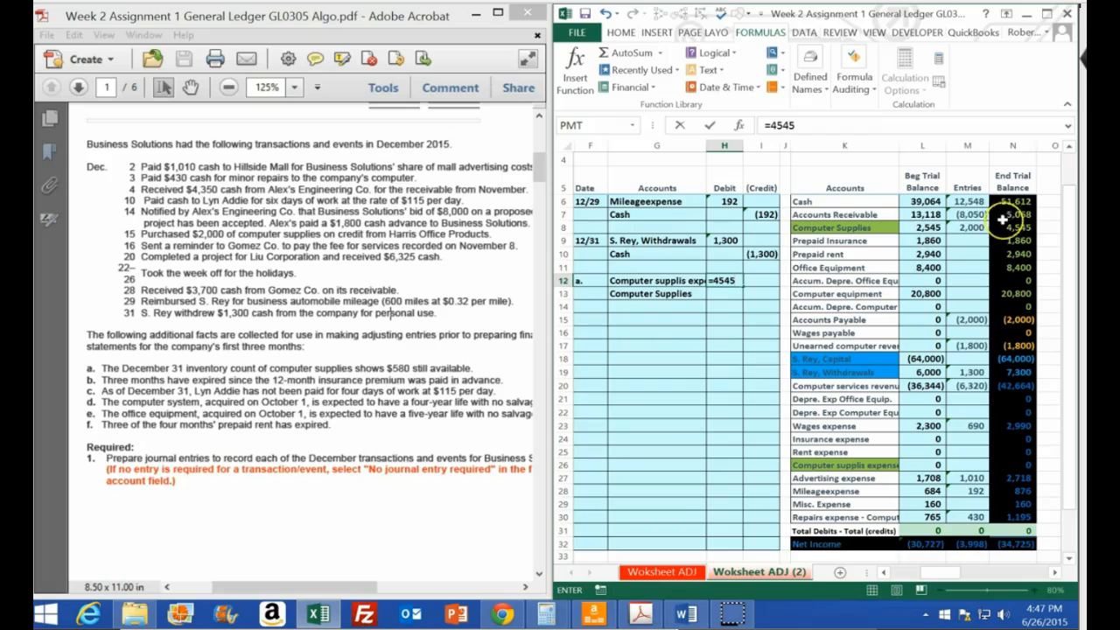
key(BackSpace)
key(BackSpace)
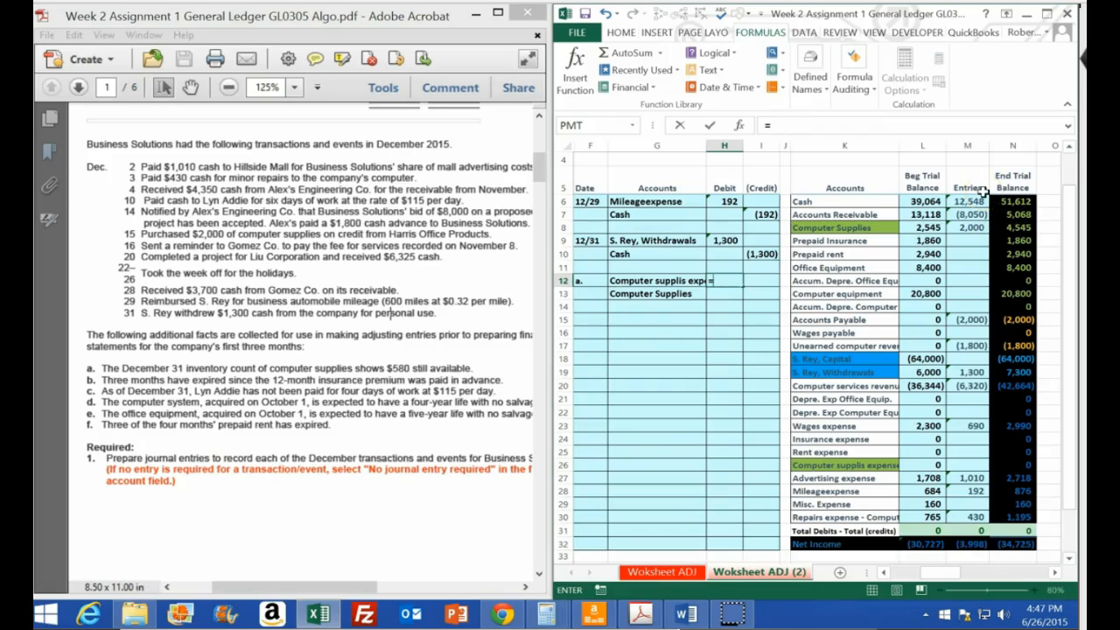
click(1013, 226)
text(-)
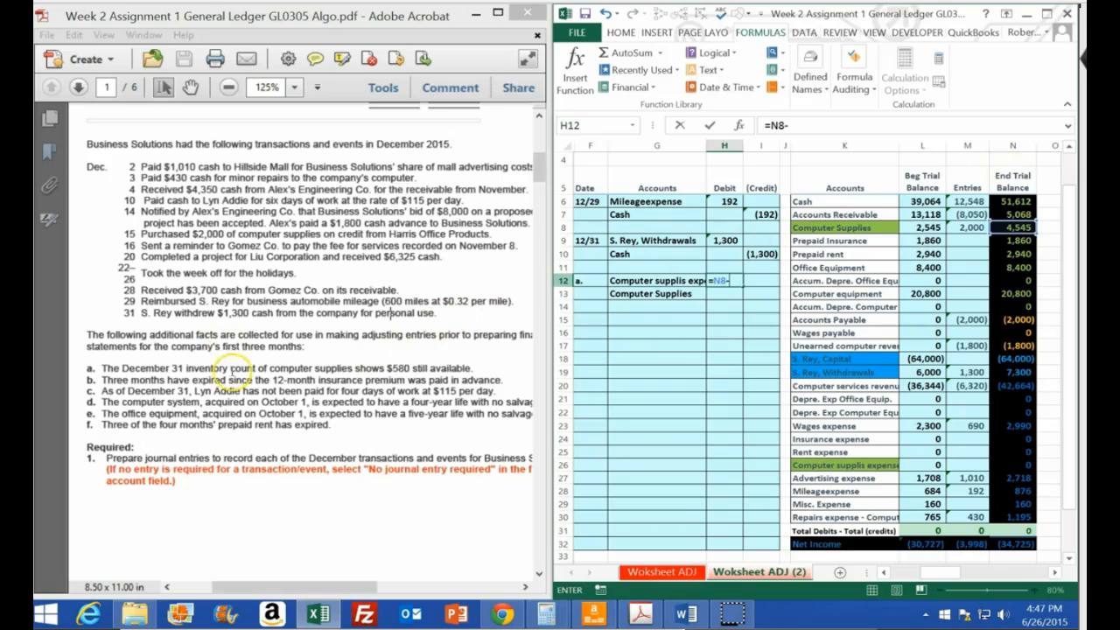
text(580)
key(Return)
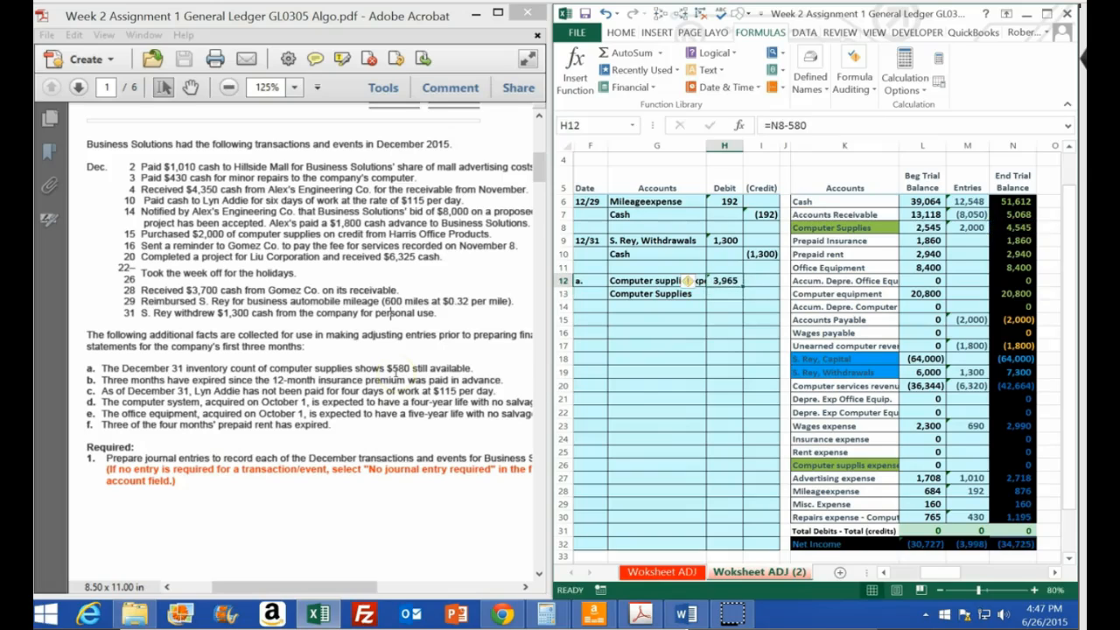
Try to add the H12 debit to the Computer Supplies entry formula in M8.
double_click(974, 228)
text(+)
click(726, 280)
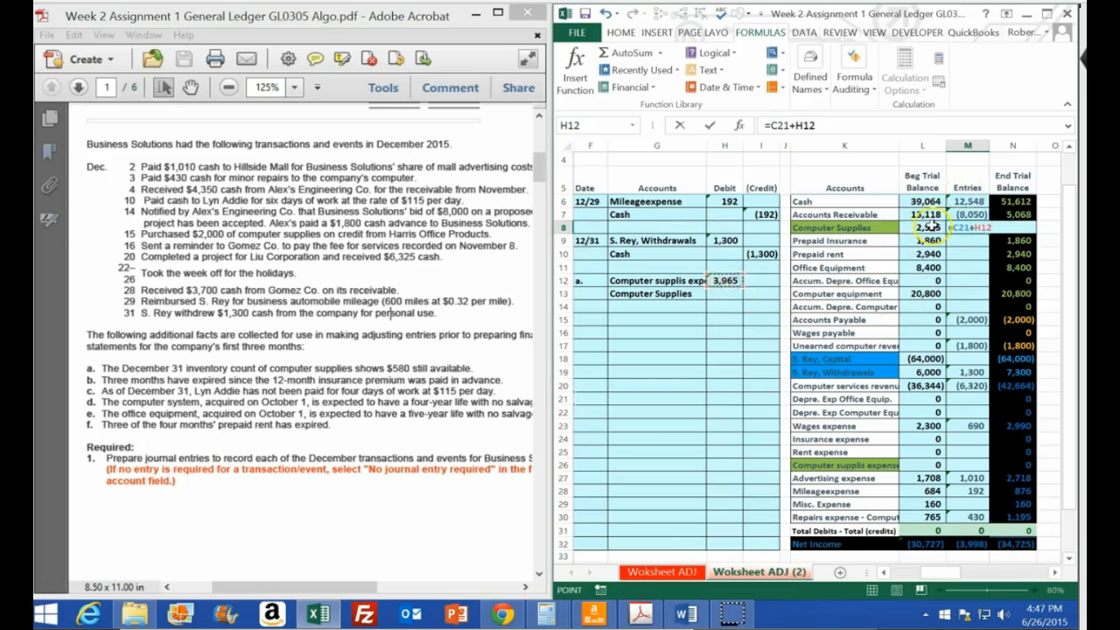
key(Return)
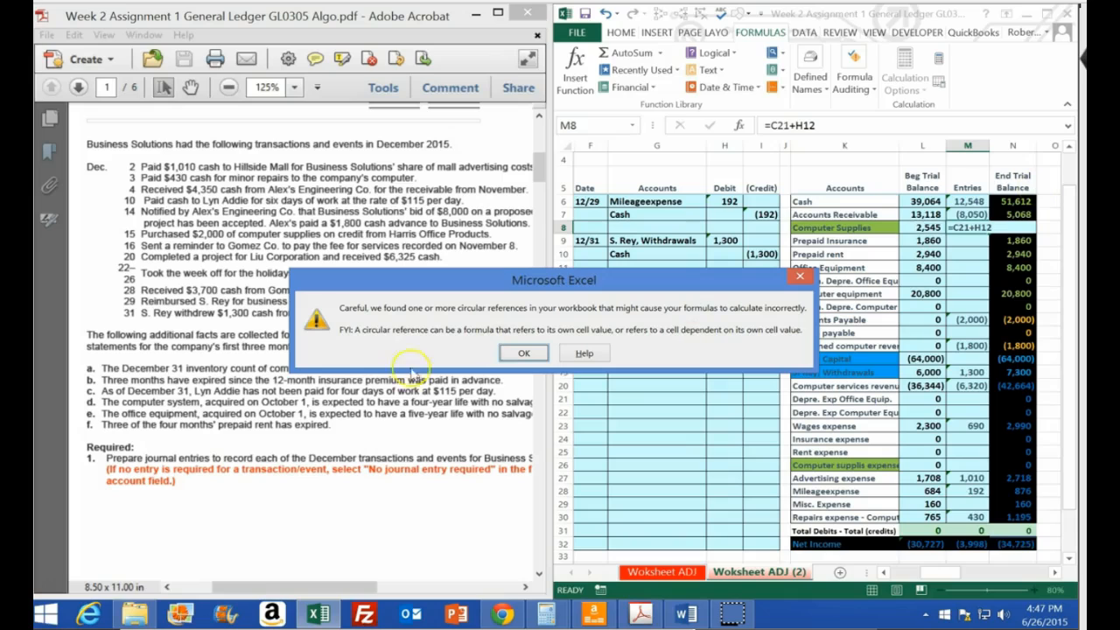
click(523, 353)
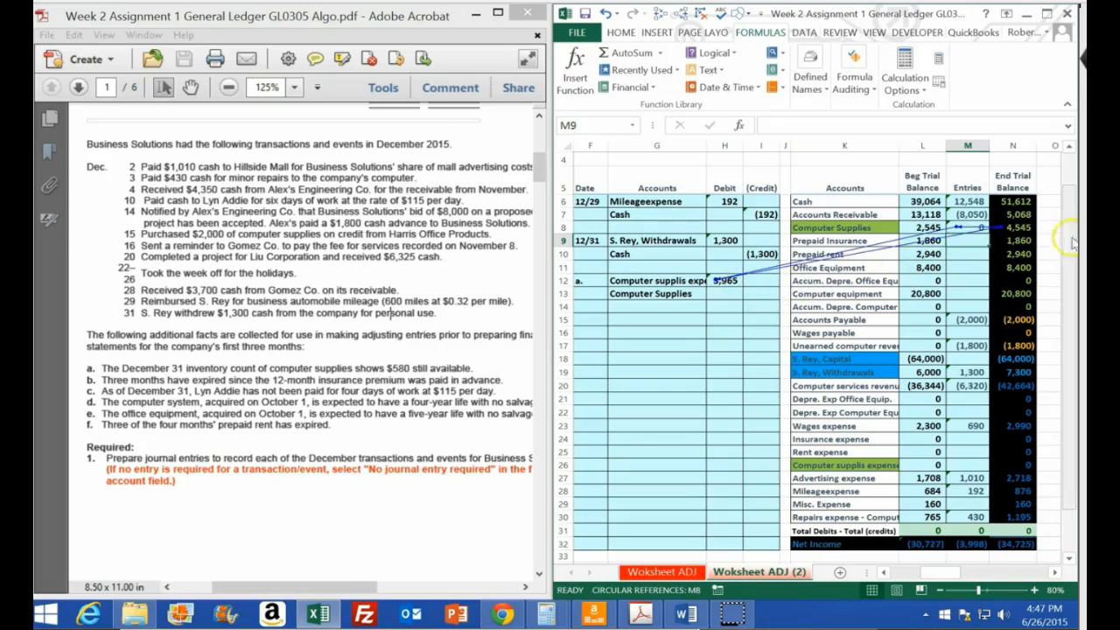
Compare the formulas in N8 and H12, and replace the N8 reference in H12 with 4545 so it reads =4545-580.
click(1024, 230)
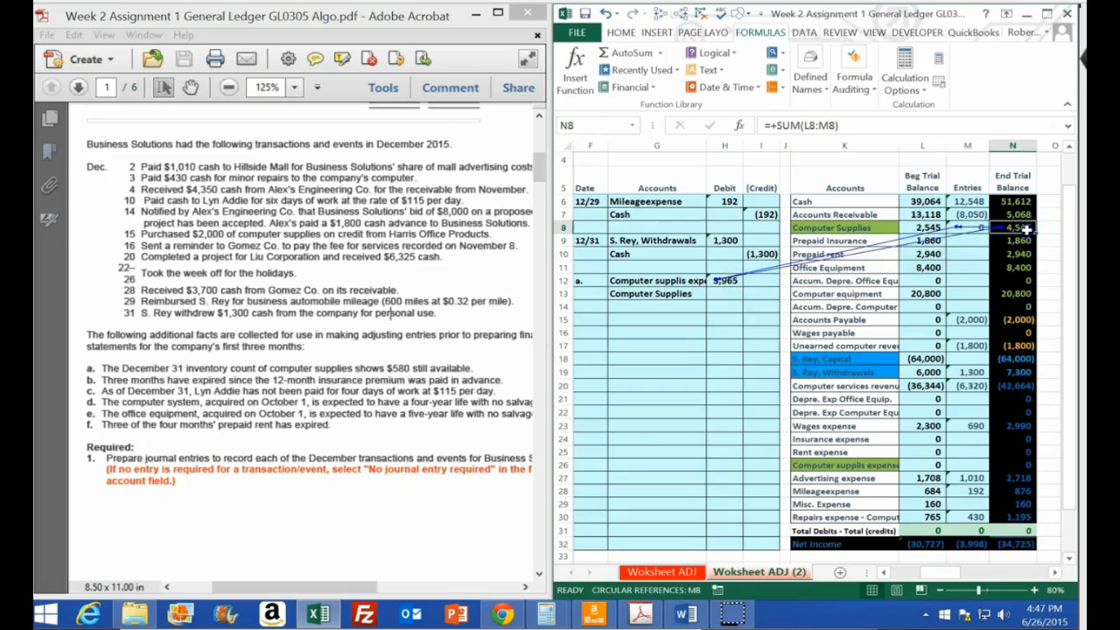
click(727, 281)
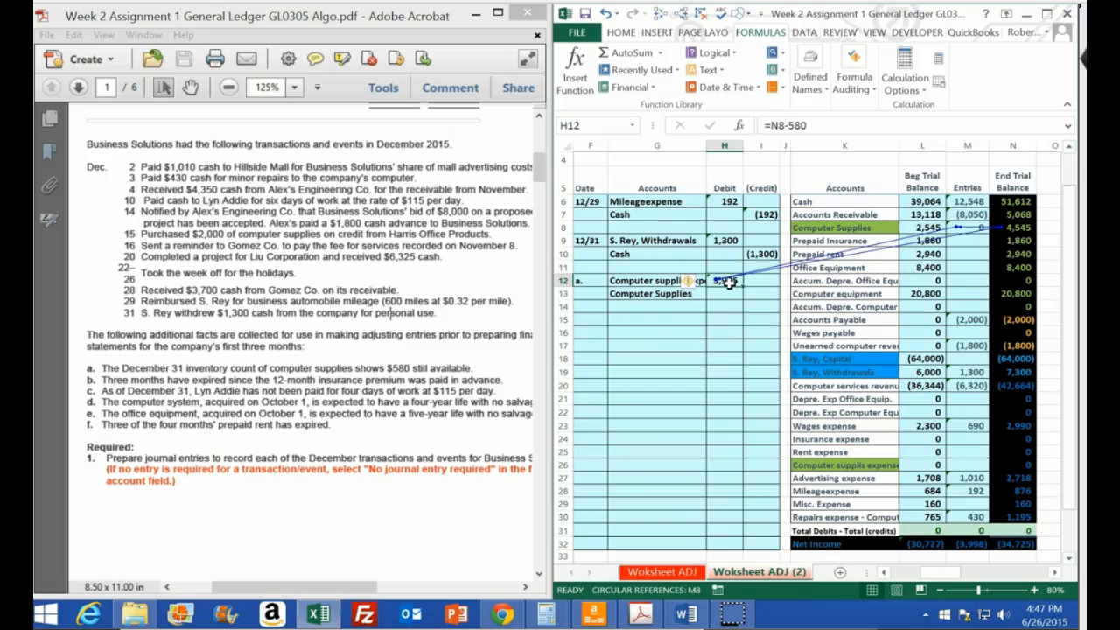
click(1021, 228)
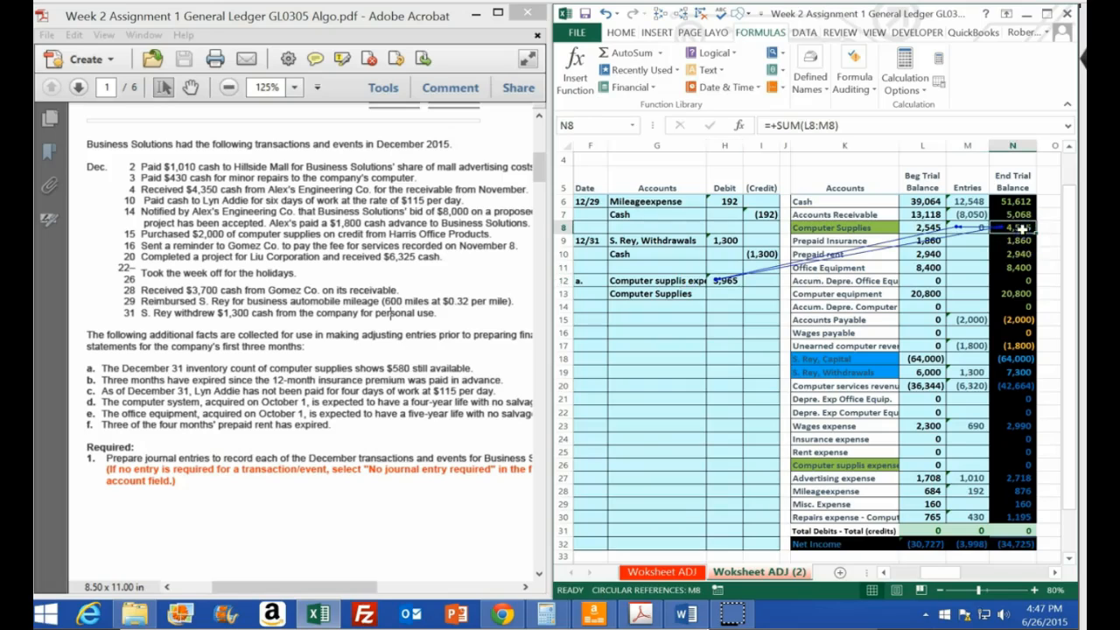
click(726, 280)
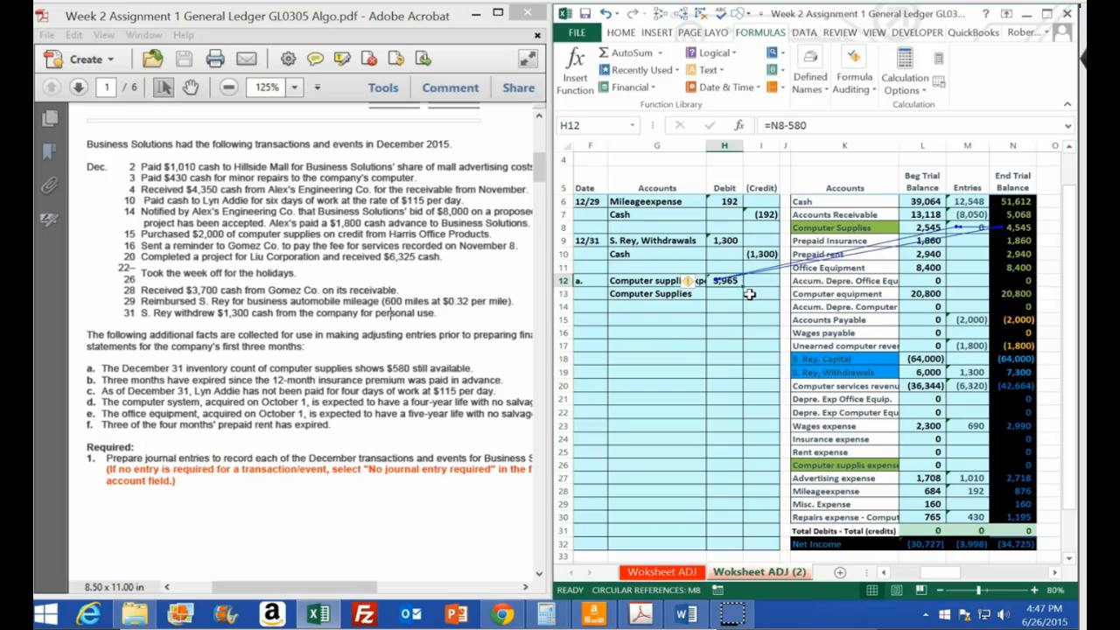
click(786, 125)
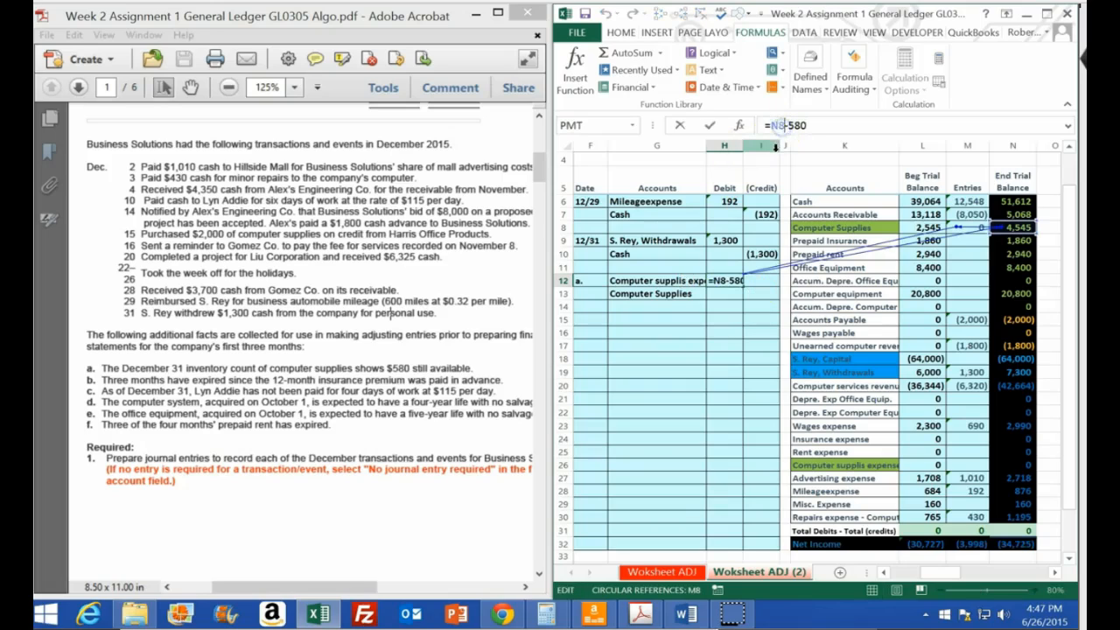
key(BackSpace)
key(BackSpace)
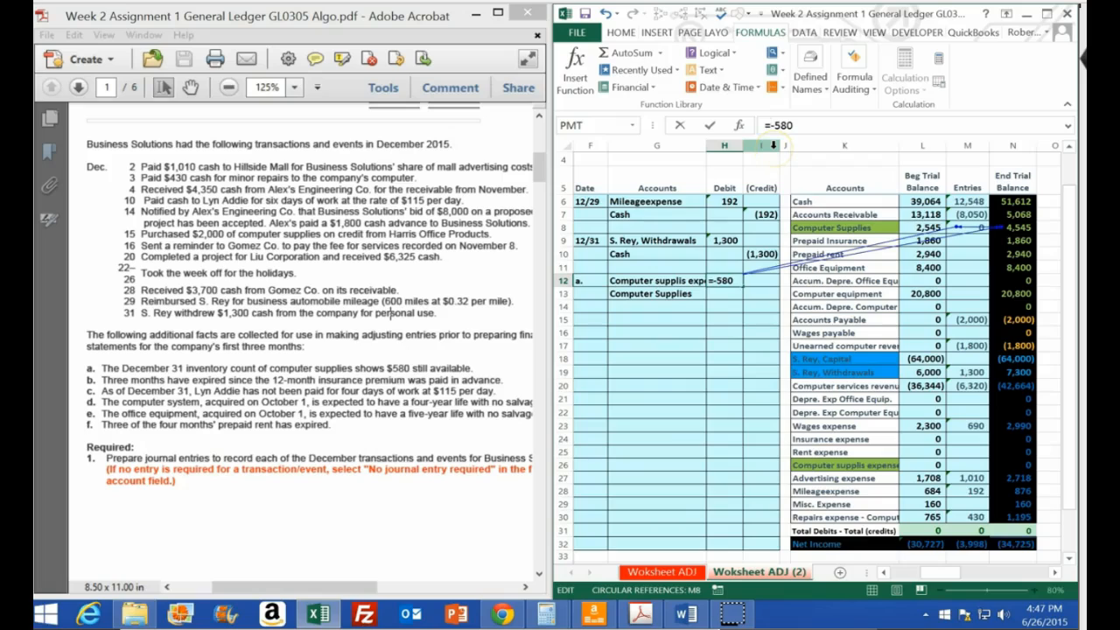
text(4545)
key(Return)
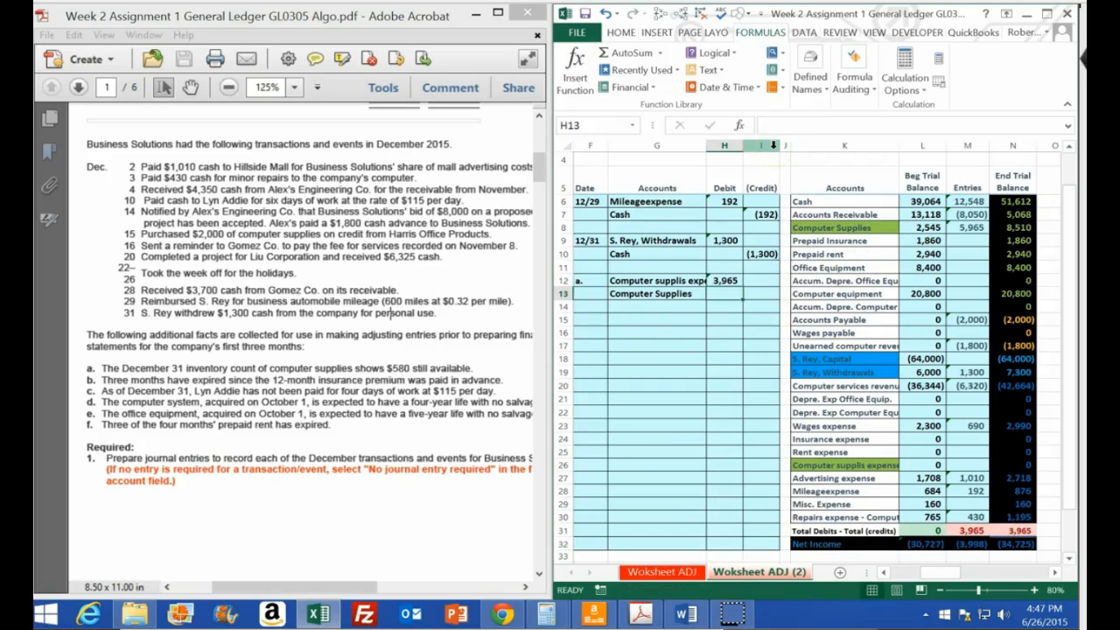
Enter =-H12 in I13 as the Computer Supplies credit of entry a.
click(762, 295)
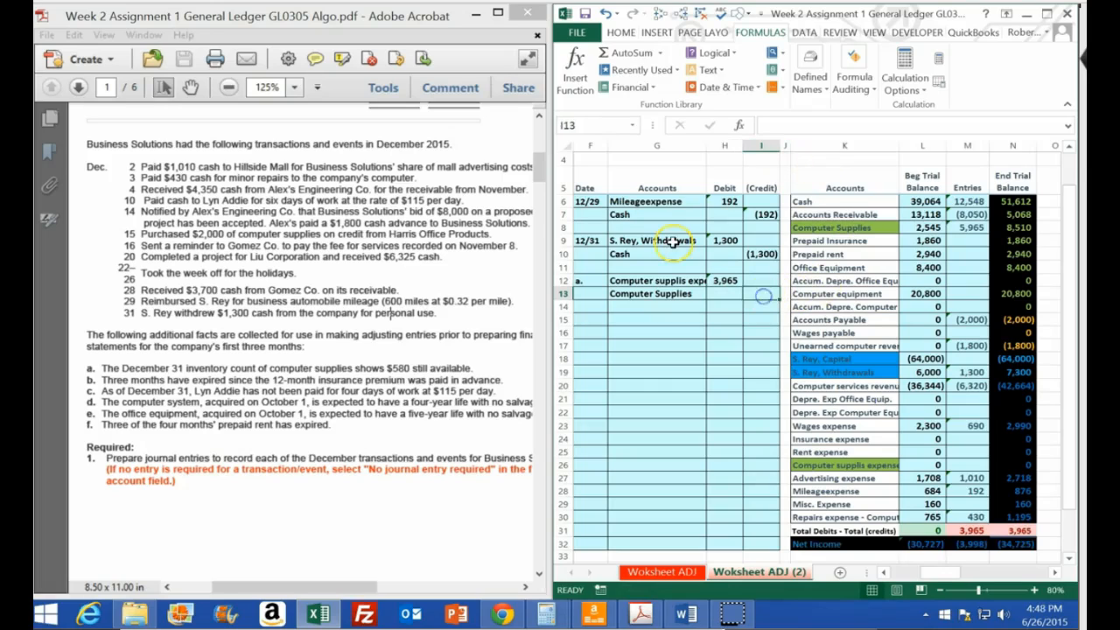
text(=-)
key(Left)
key(Up)
key(Return)
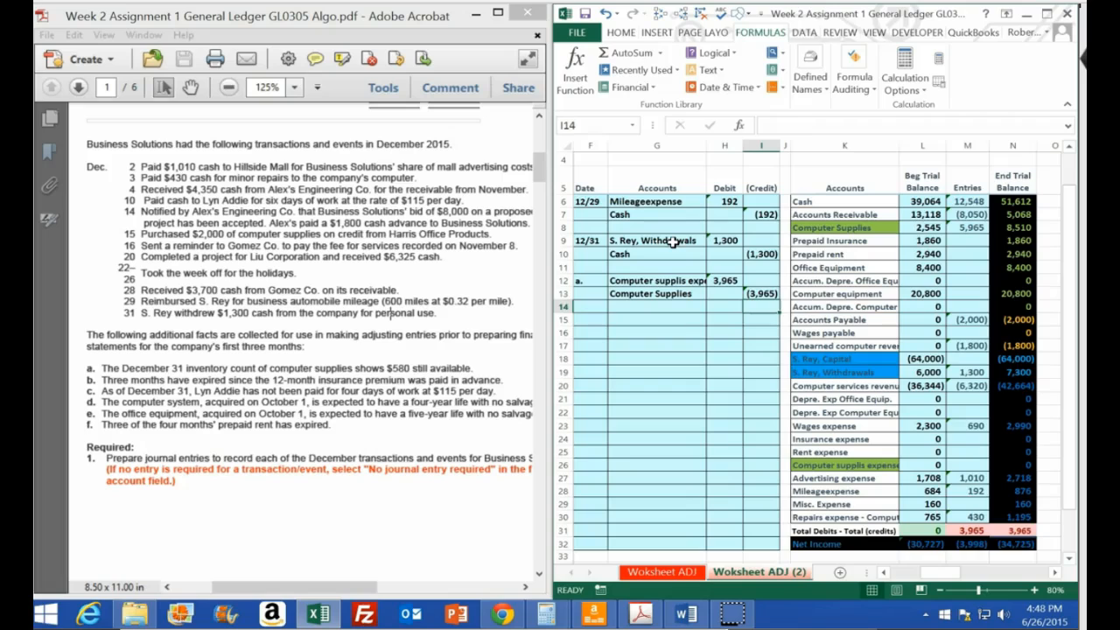
key(Up)
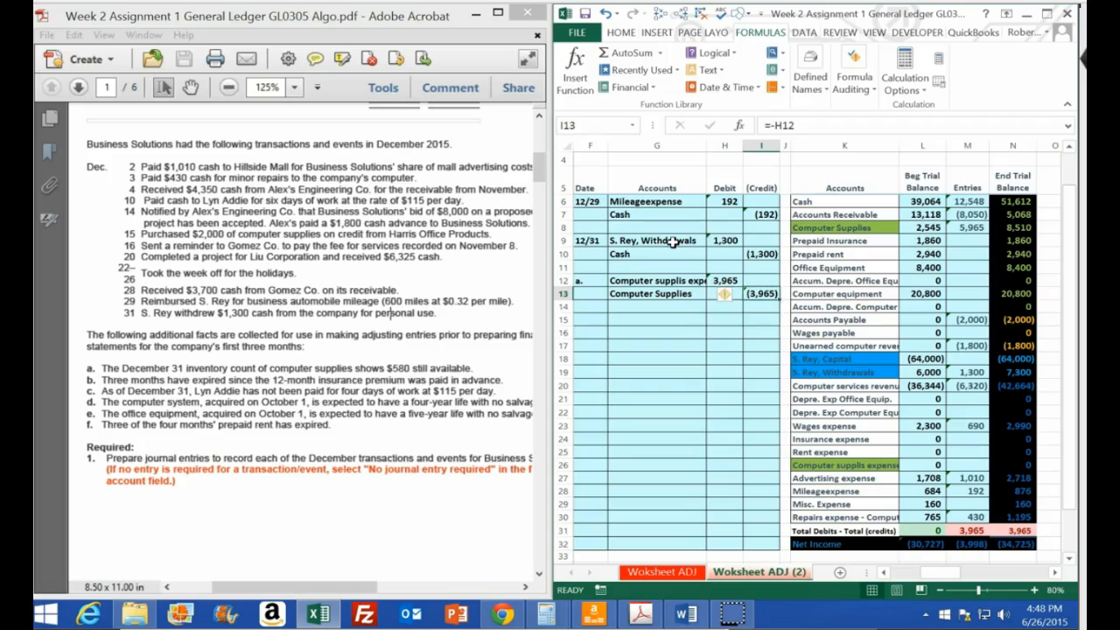
Try to correct the H12 reference in the Computer Supplies entry formula in M8.
double_click(964, 228)
key(BackSpace)
key(BackSpace)
text(9)
key(Return)
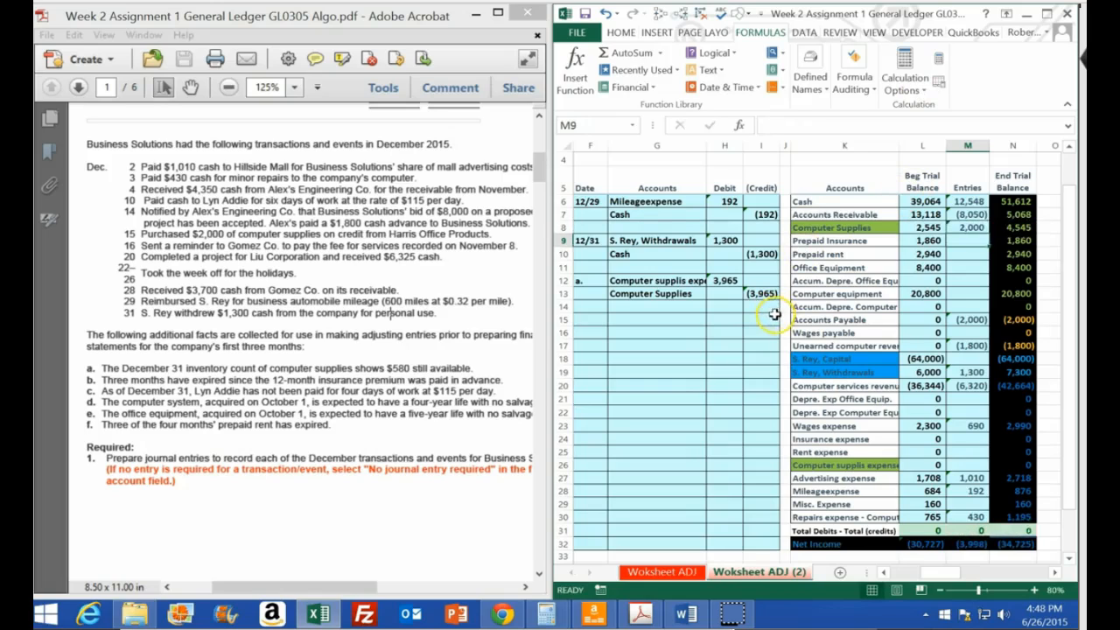
Change the Computer Supplies entry formula in M8 to =C21+I13 and check the ending balance in N8.
double_click(967, 227)
key(BackSpace)
key(BackSpace)
key(BackSpace)
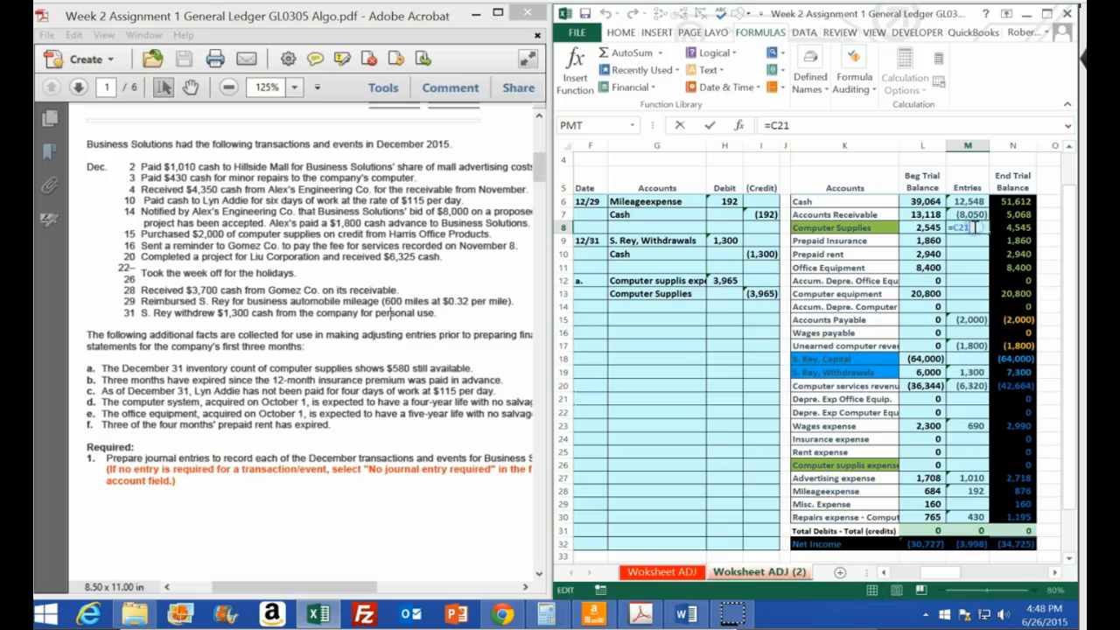
text(+)
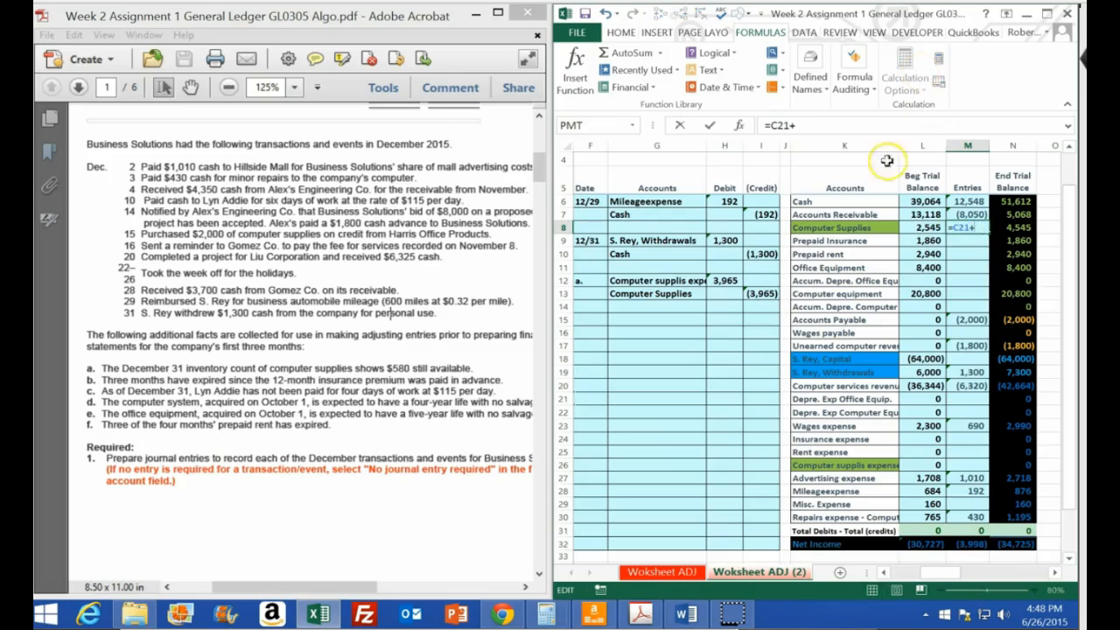
click(764, 294)
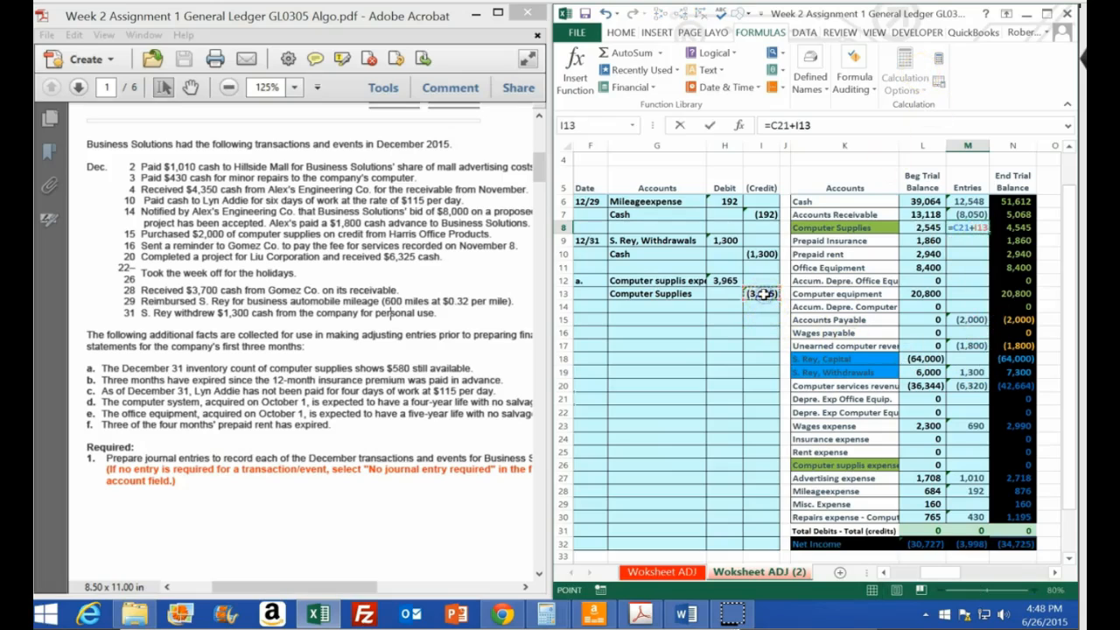
click(770, 292)
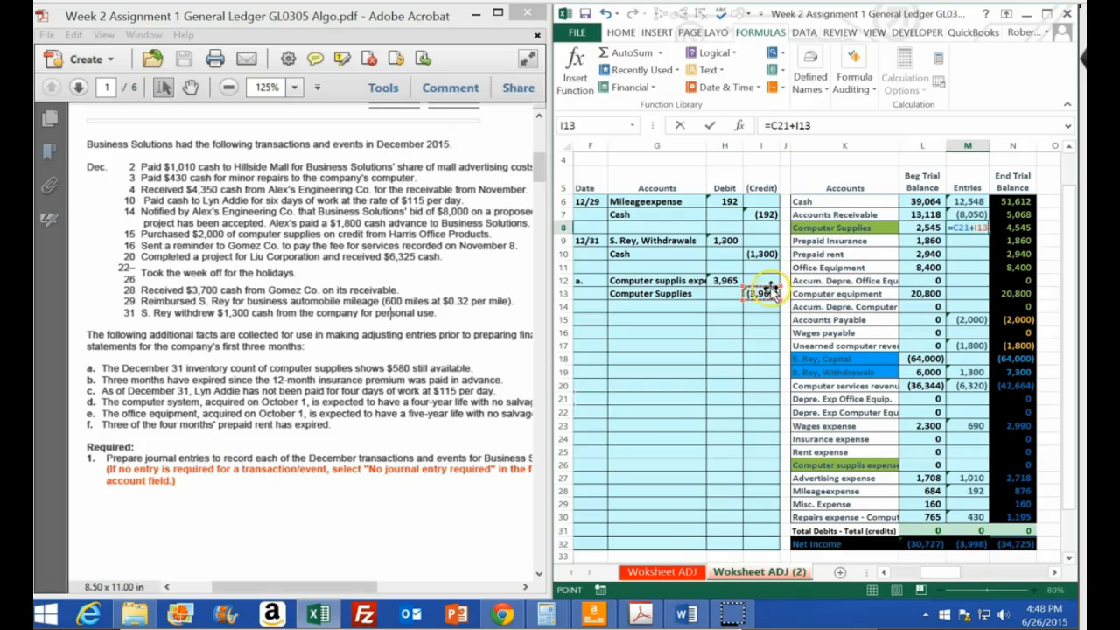
key(Return)
click(1013, 227)
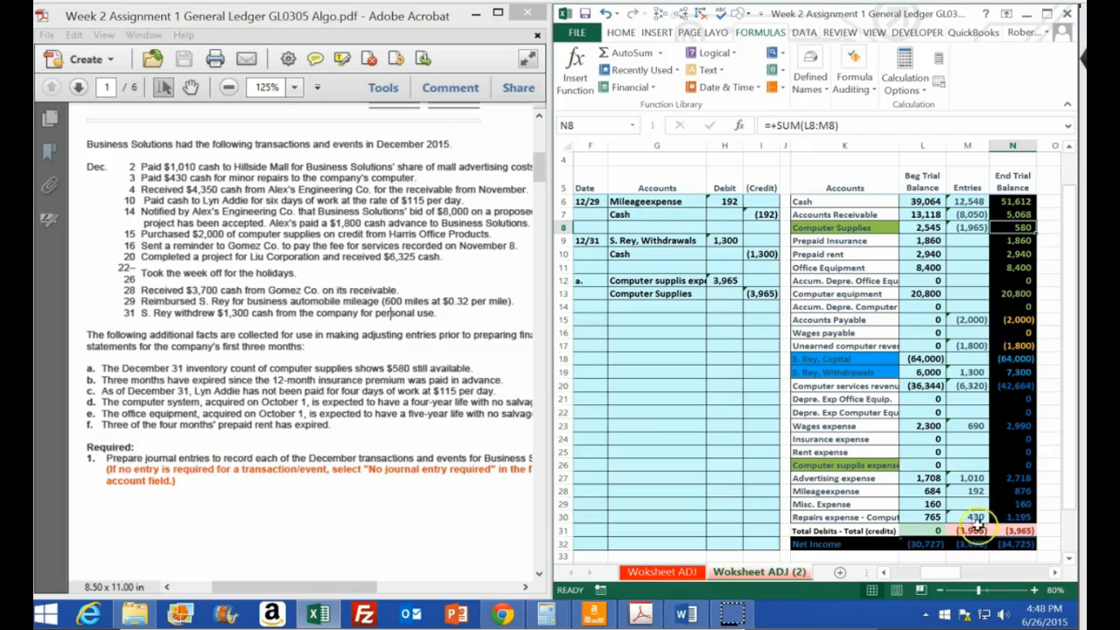
Link the computer supplies expense entry in M26 to the entry a debit with =H12.
click(963, 465)
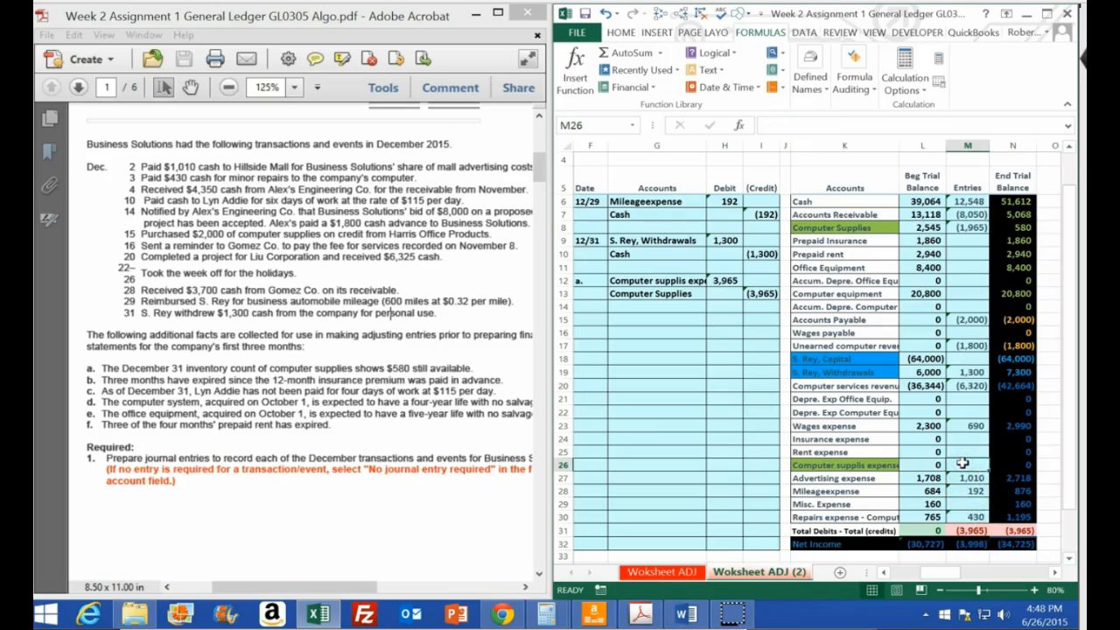
text(=)
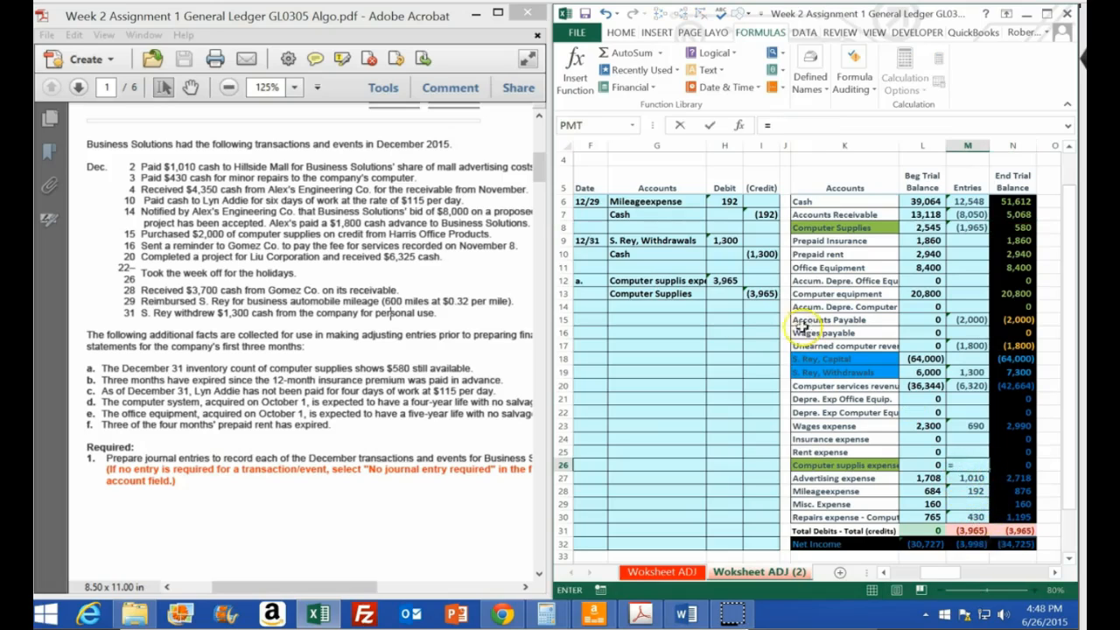
click(727, 279)
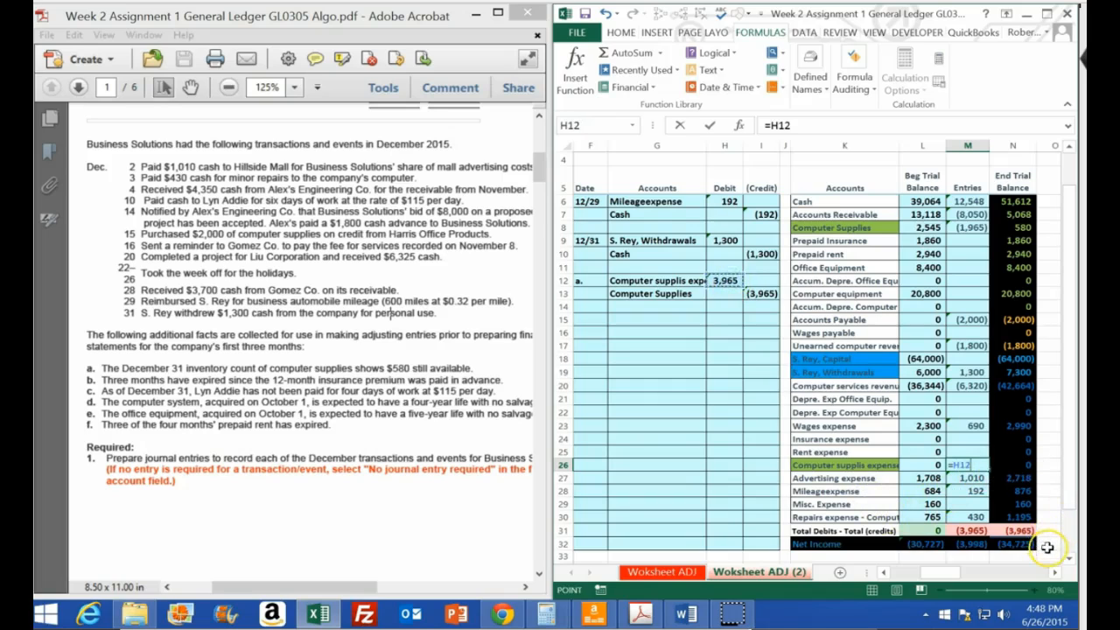
key(Return)
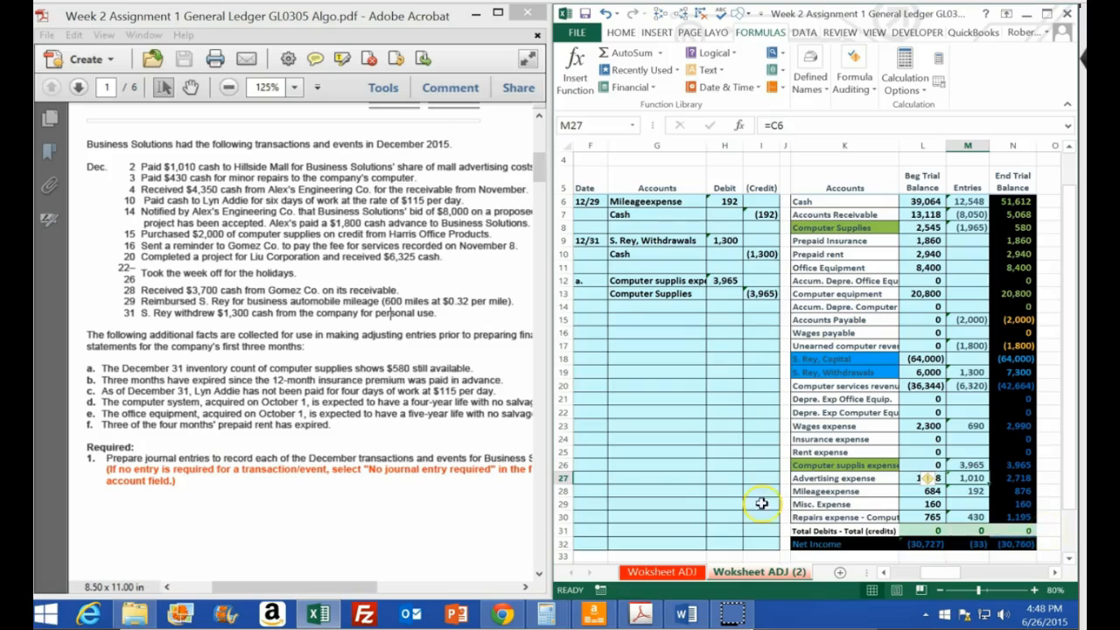
Label the next adjusting entry b. in F15.
click(589, 322)
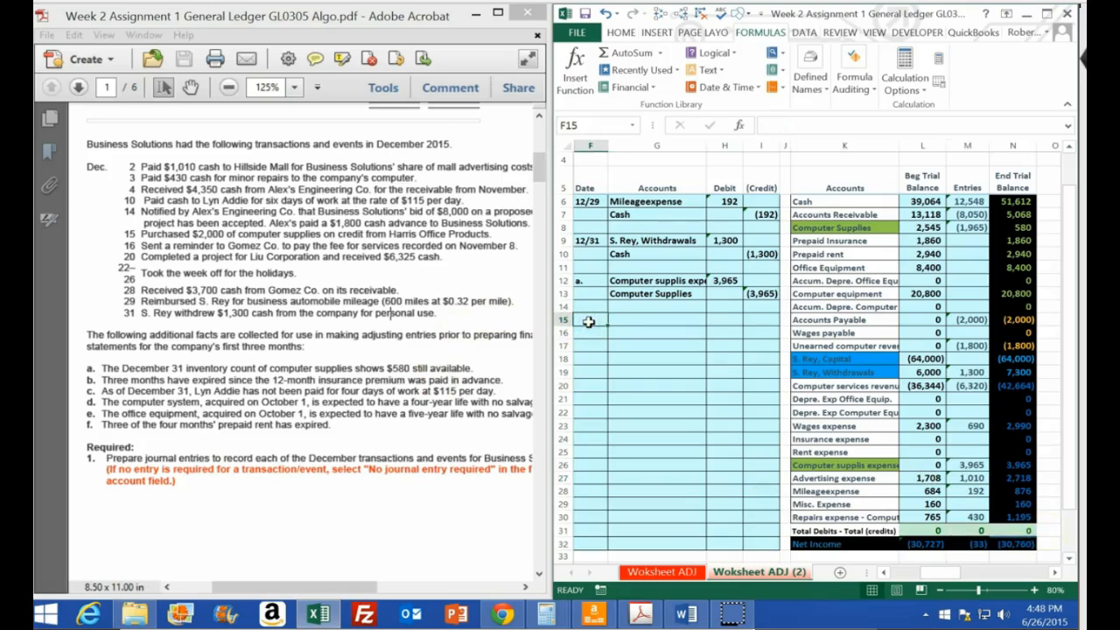
text(b.)
key(Return)
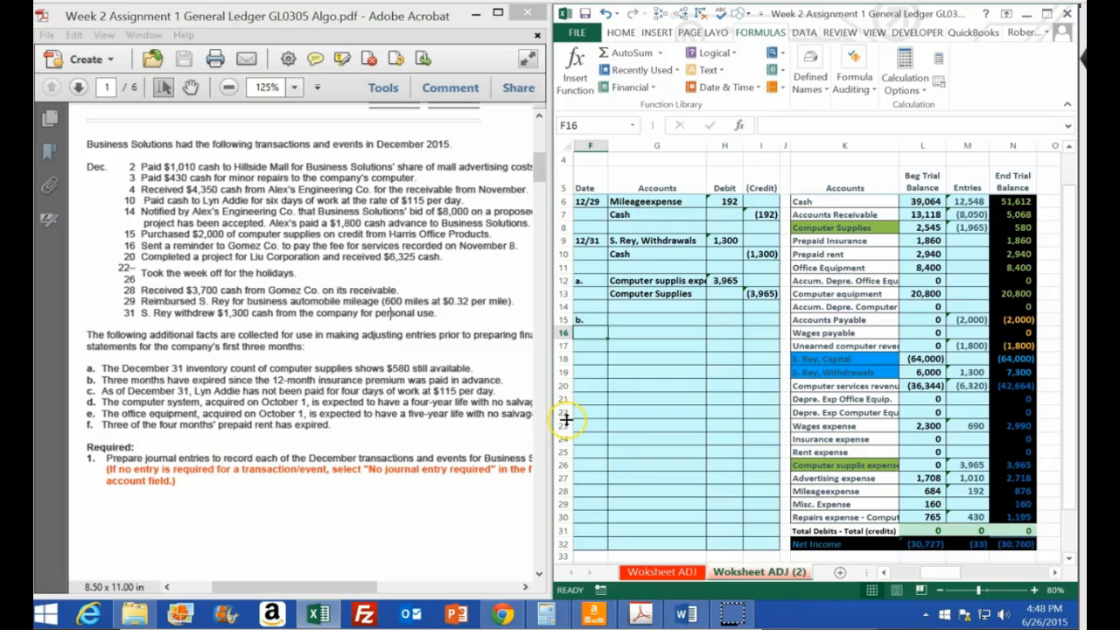
Check the Prepaid Insurance balance in N9, clear the green shading from K8 and K26, and look over the accounts in K7:M17.
click(1011, 240)
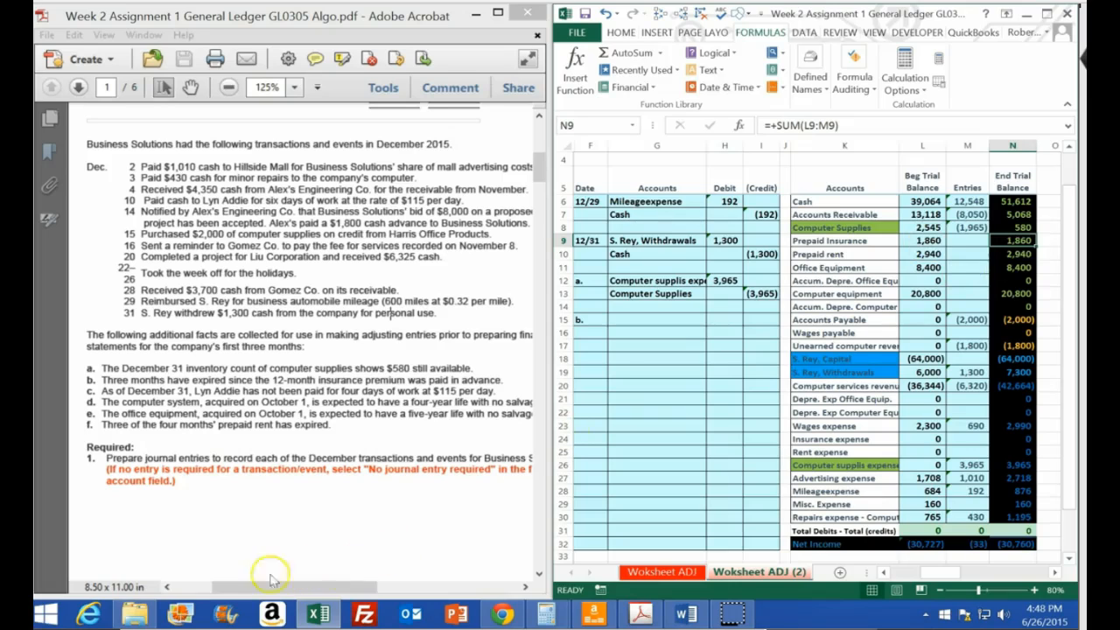
click(854, 278)
drag(818, 214, 972, 350)
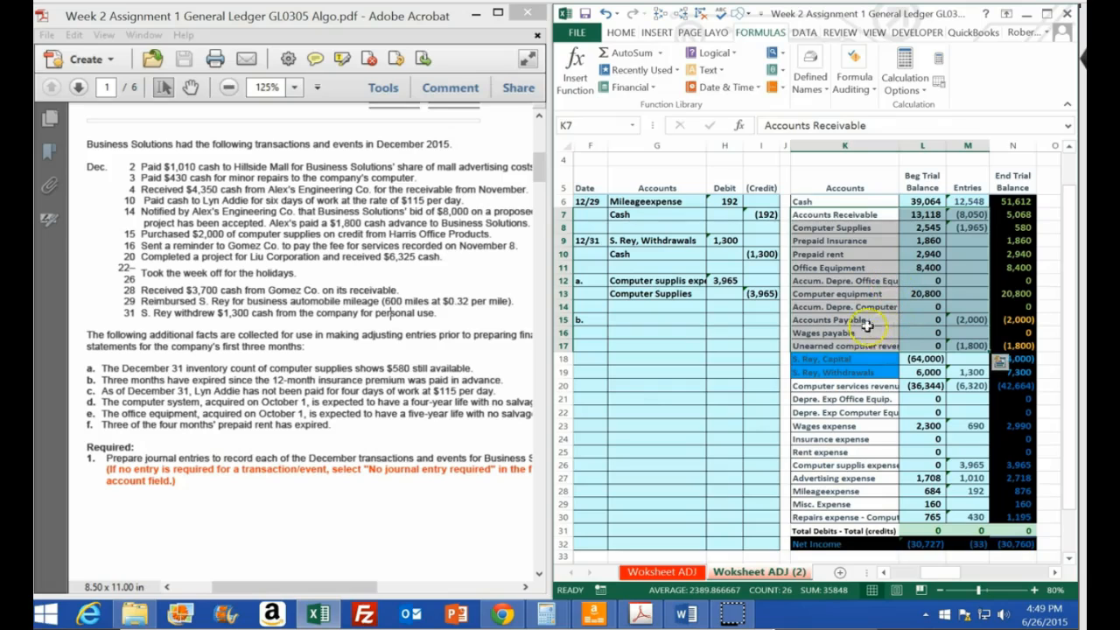
Shade the Prepaid Insurance account name in K9 green.
click(871, 241)
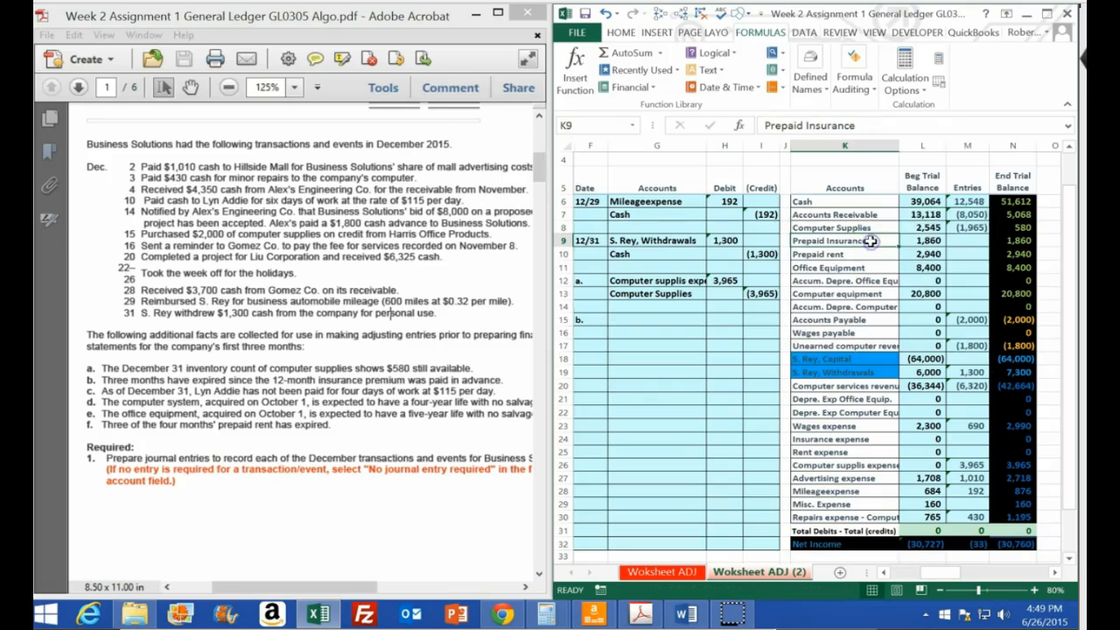
right_click(871, 241)
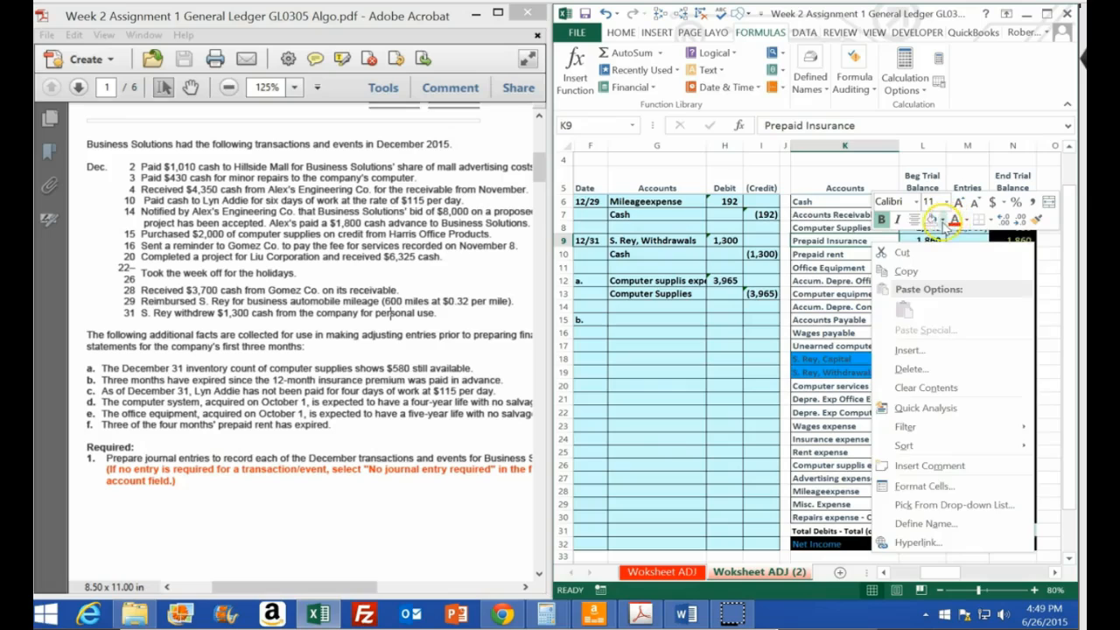
click(939, 220)
click(980, 333)
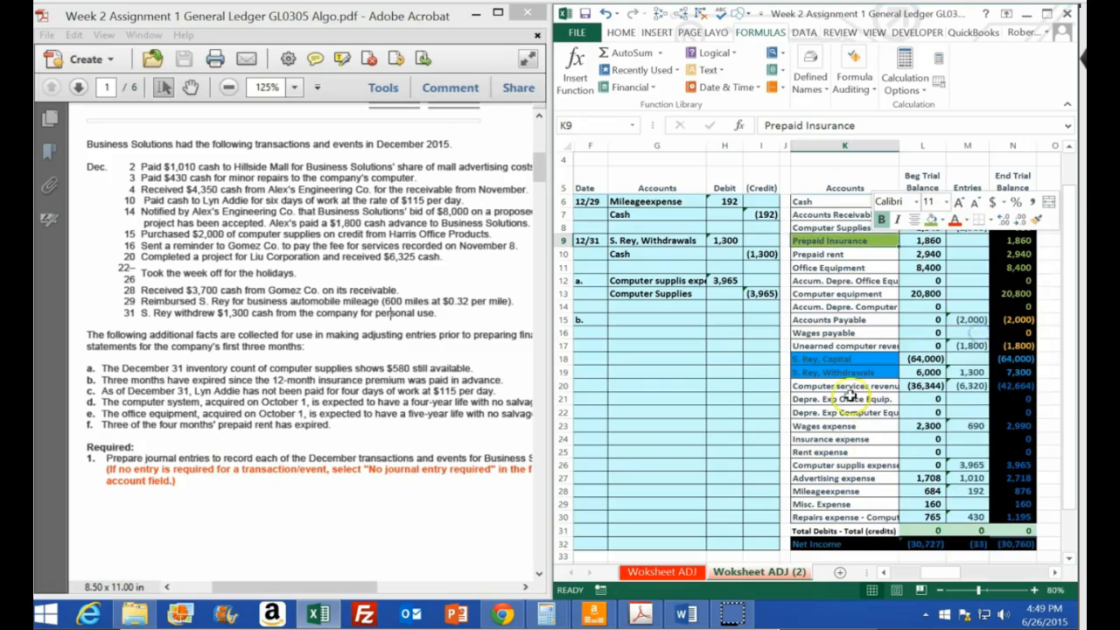
Look over the expense accounts in column K and shade the Insurance expense name in K24 green.
click(843, 388)
drag(844, 394, 853, 523)
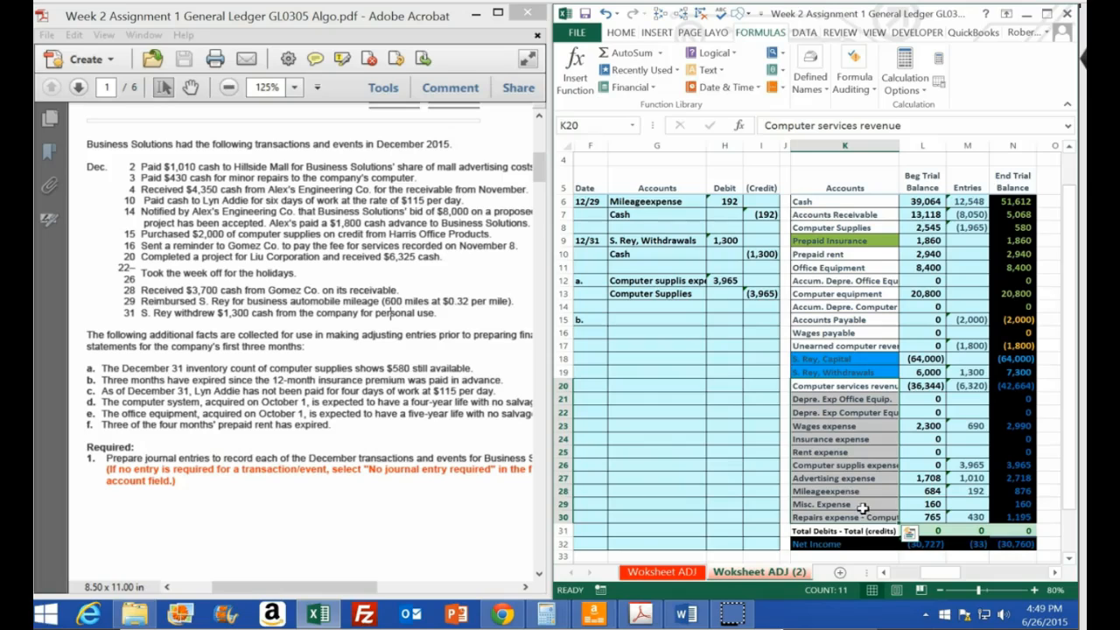
click(863, 440)
right_click(863, 441)
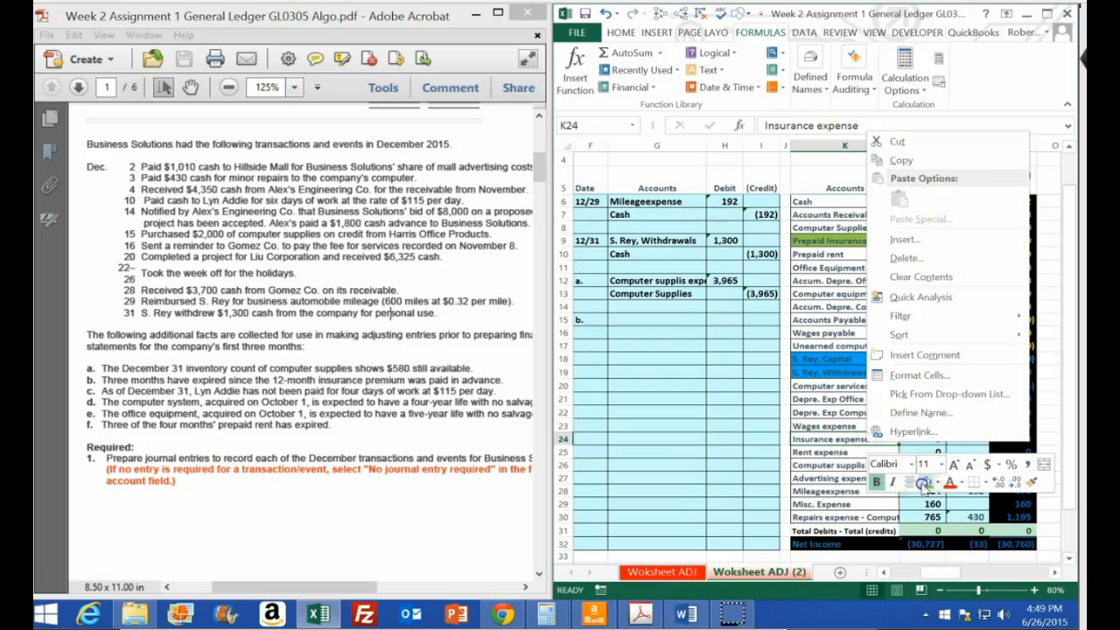
click(924, 483)
click(827, 491)
drag(832, 400, 935, 510)
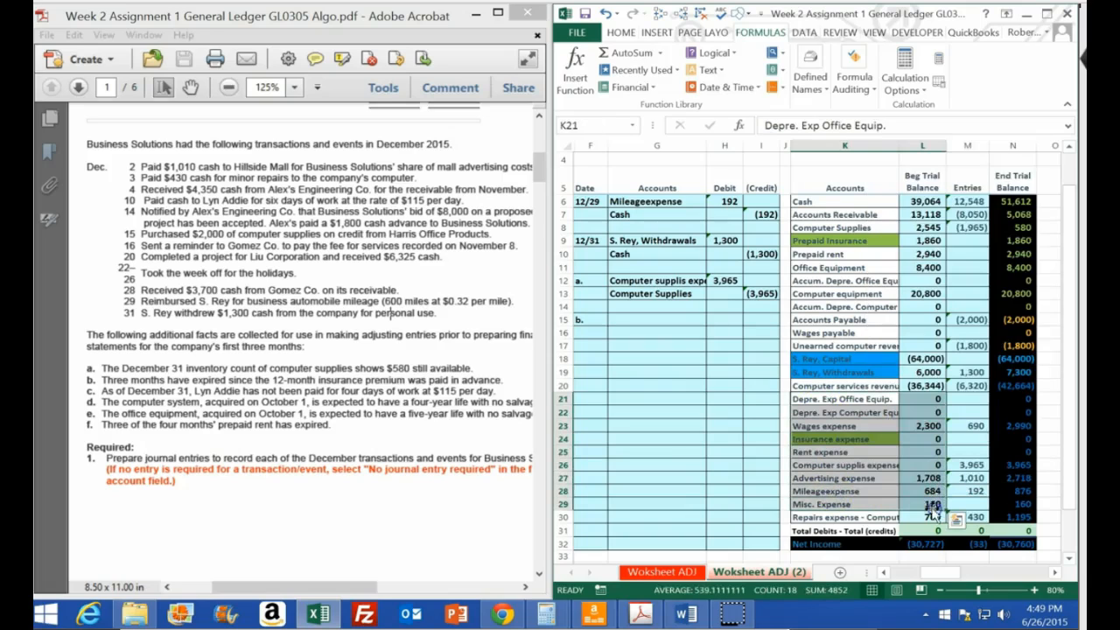
Copy the Insurance expense account name from K24 into G15 as values only, as the debit account of entry b.
click(830, 440)
right_click(830, 440)
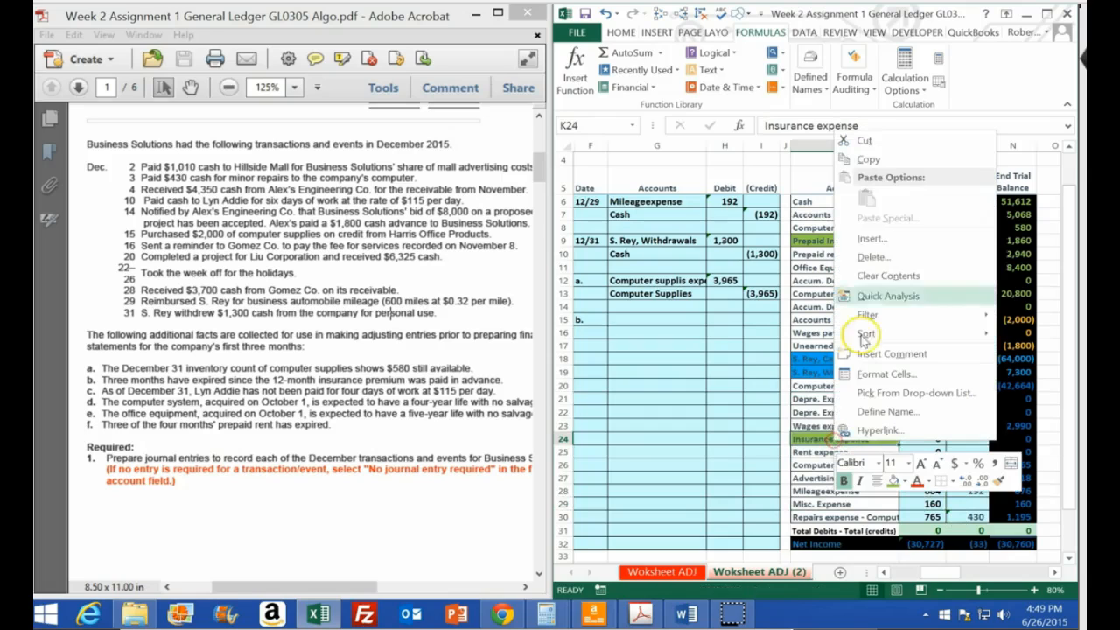
click(868, 163)
click(636, 319)
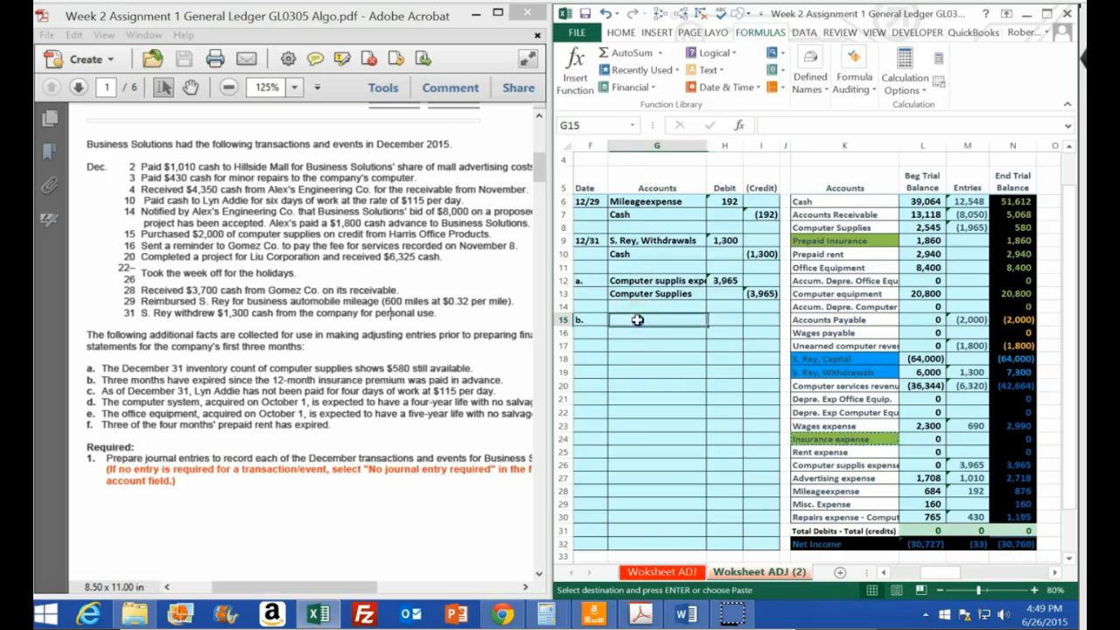
right_click(636, 318)
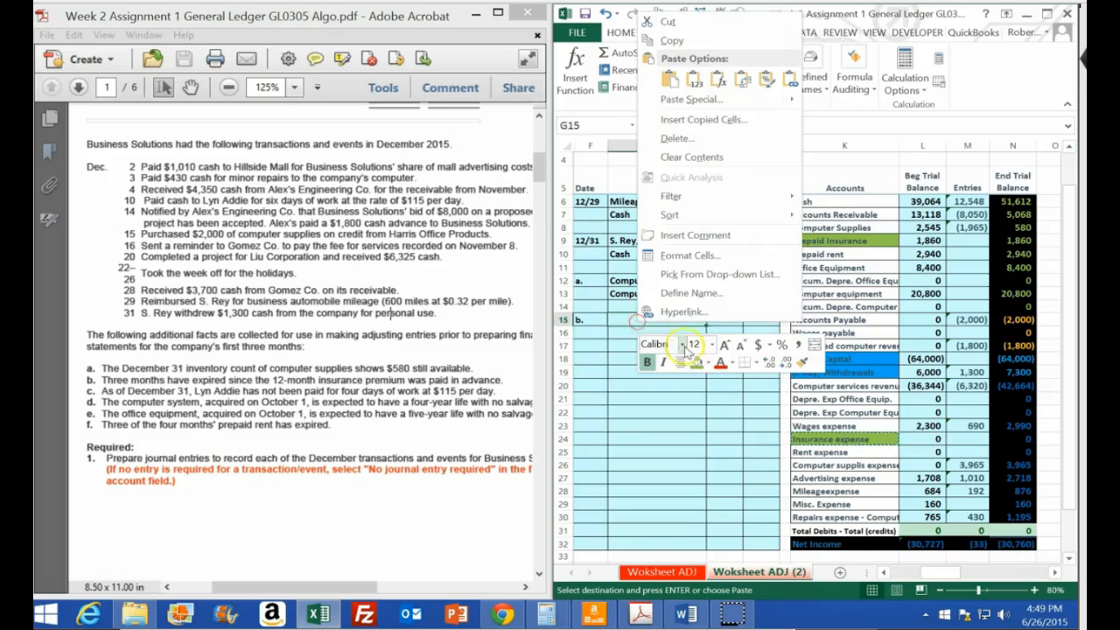
click(694, 79)
Copy the Prepaid Insurance account name from K9 into G16 as values only, as the credit account of entry b.
click(823, 240)
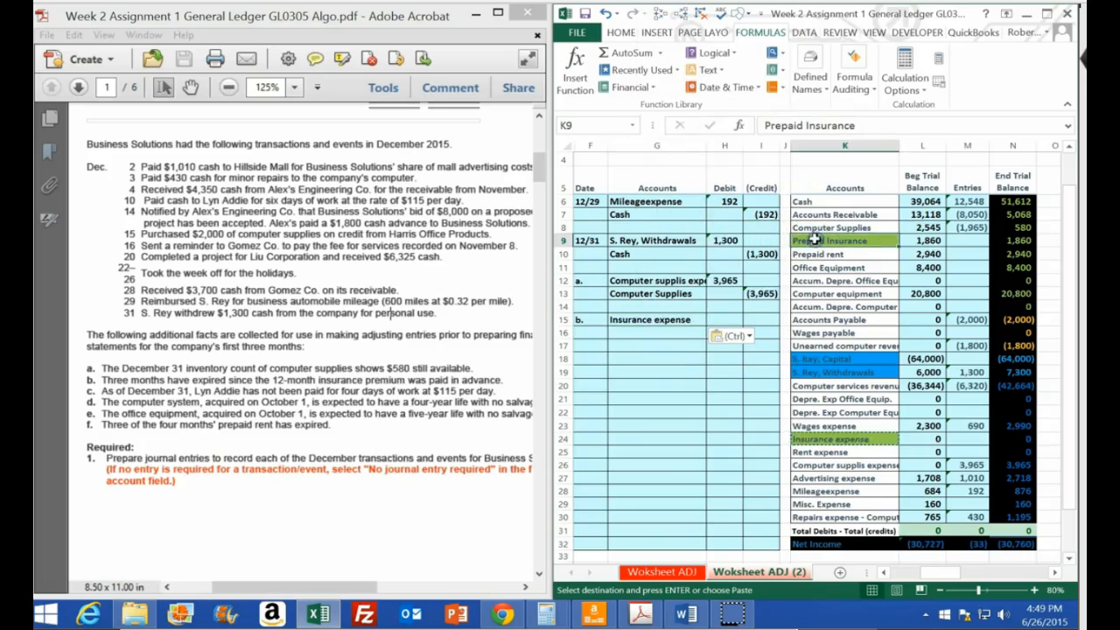
right_click(823, 241)
click(824, 250)
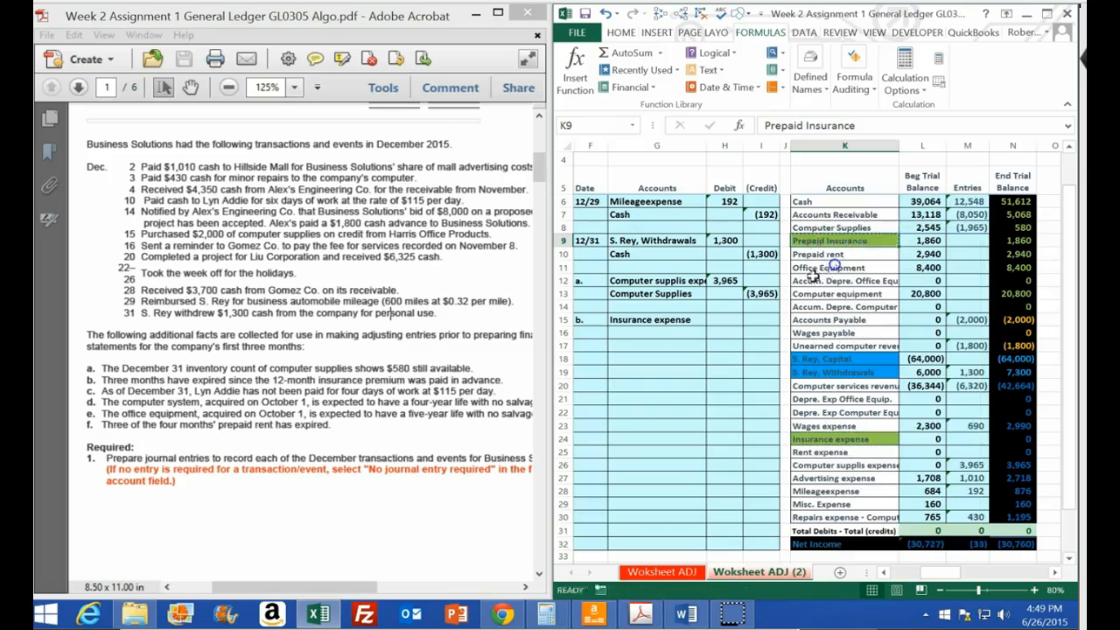
click(665, 334)
right_click(665, 333)
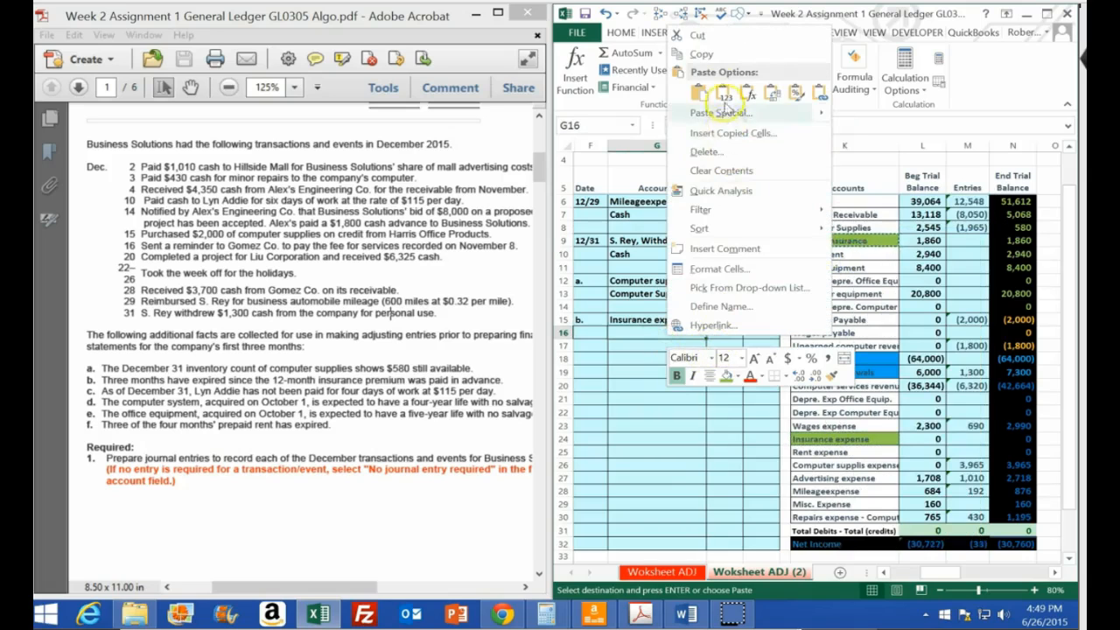
click(722, 92)
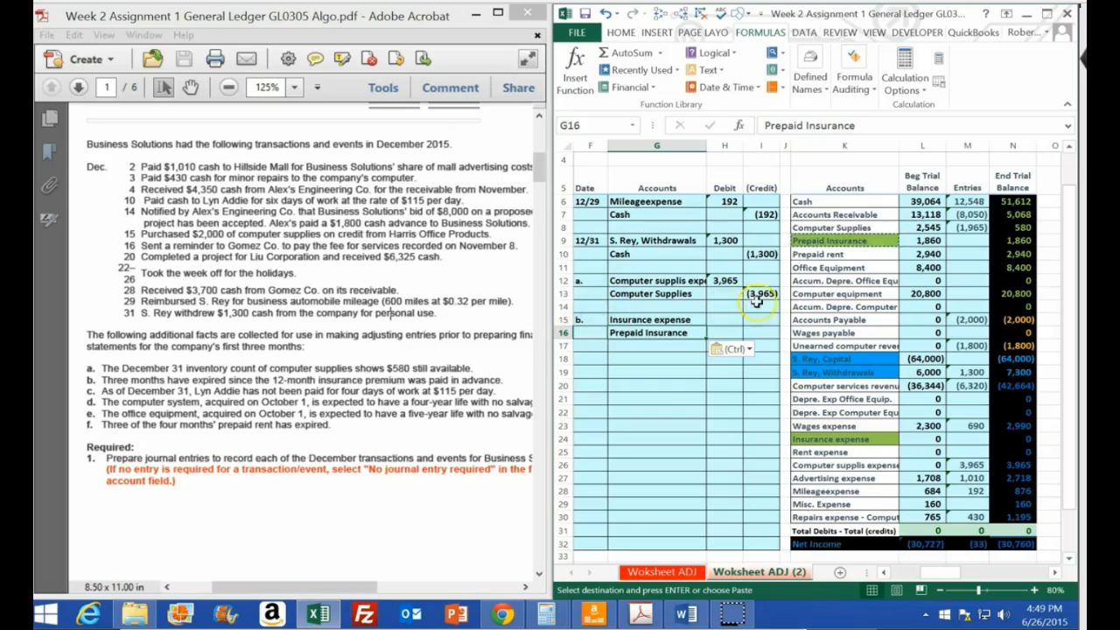
Check the Prepaid Insurance beginning balance in L9 and enter =1860/12 as the Insurance expense debit in H15.
click(930, 241)
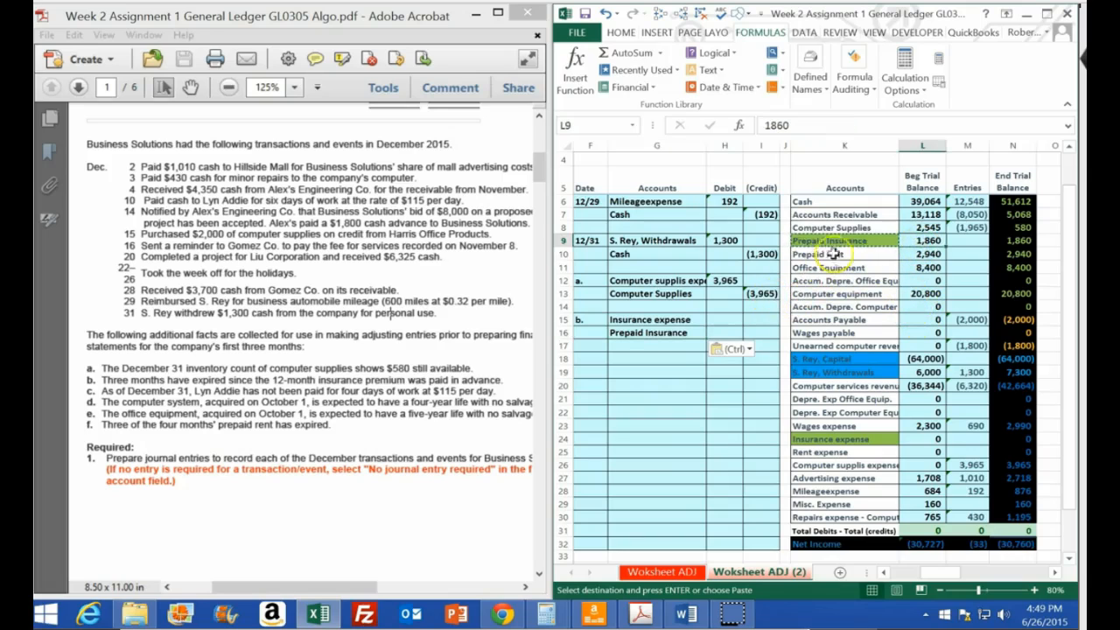
drag(845, 200, 849, 284)
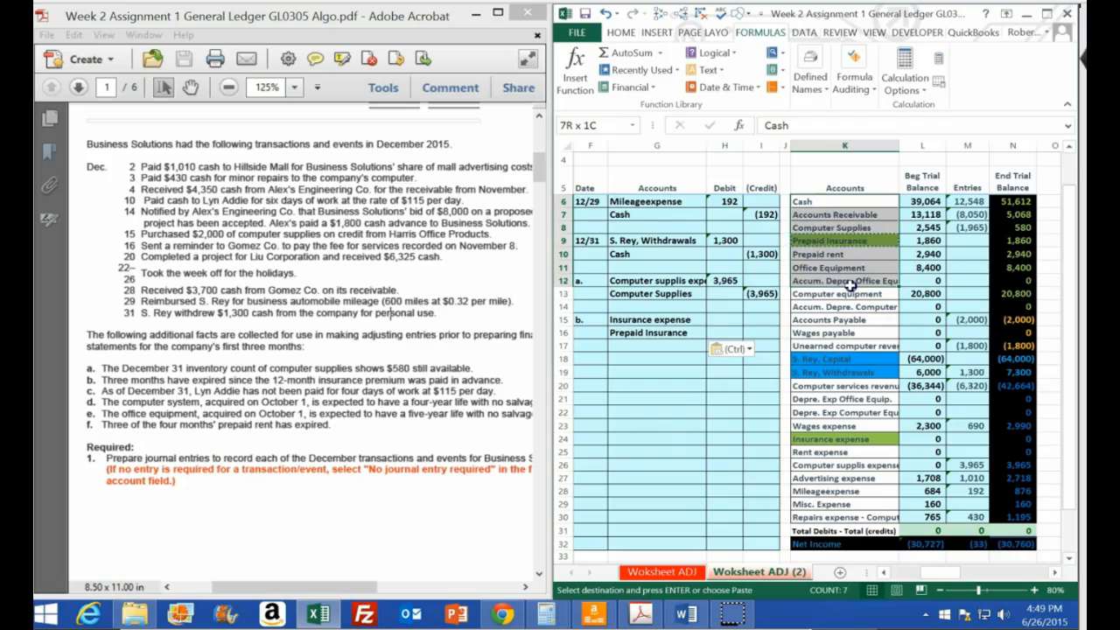
click(929, 240)
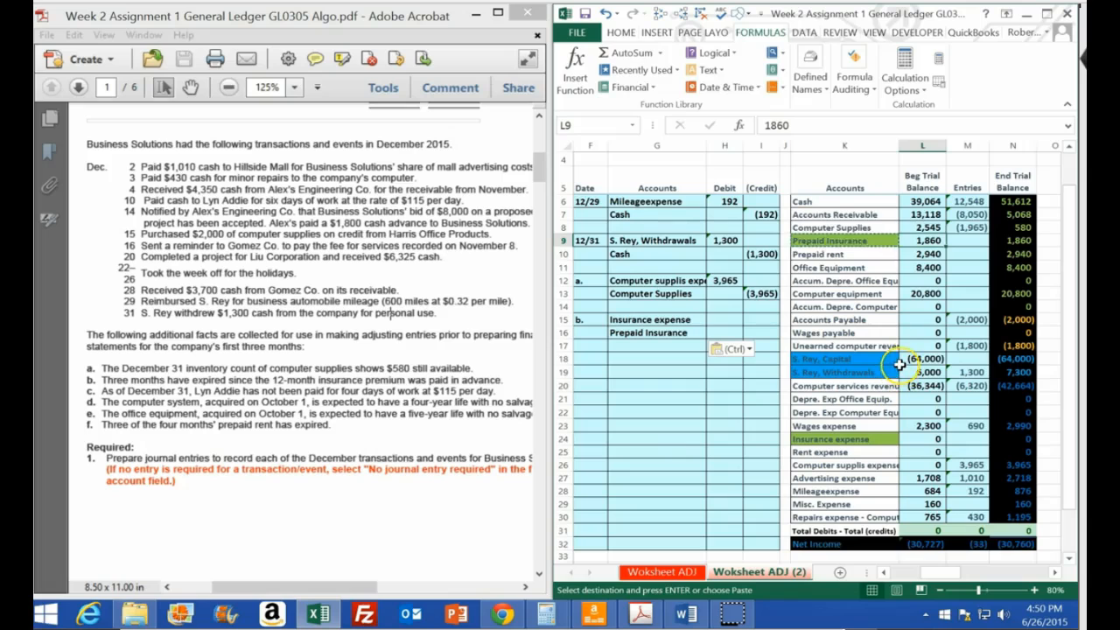
click(741, 319)
text(=)
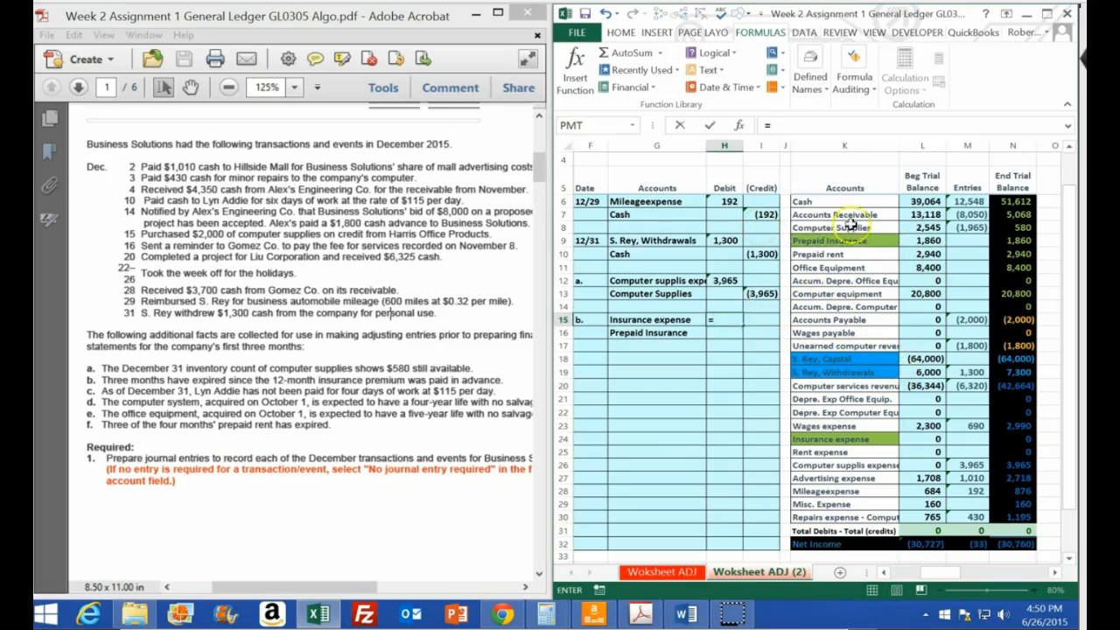
text(1860)
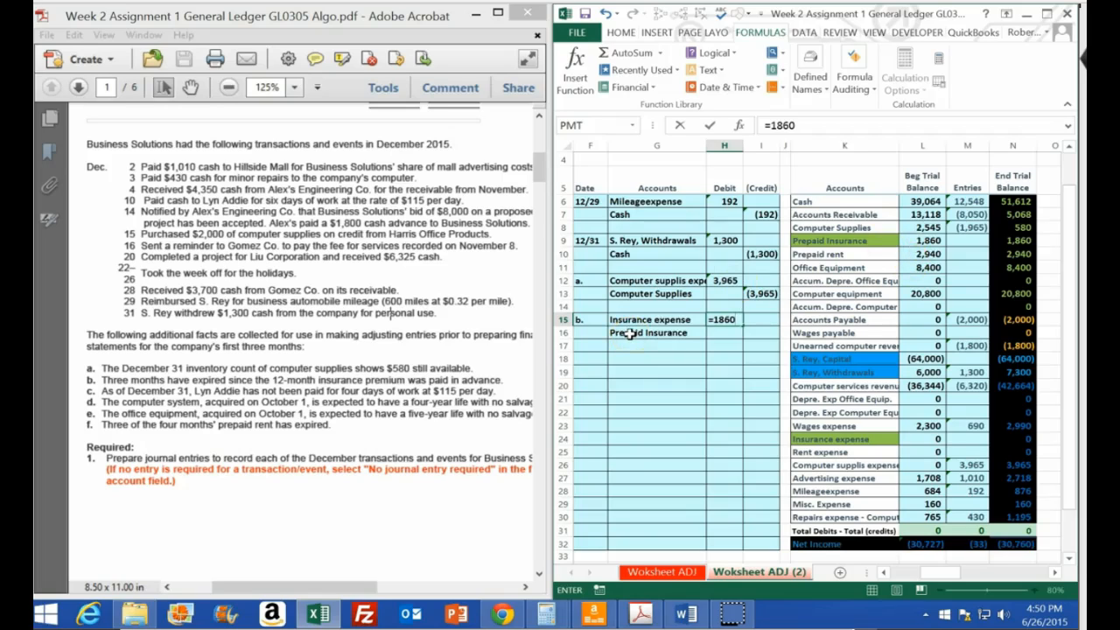
text(/12)
key(Return)
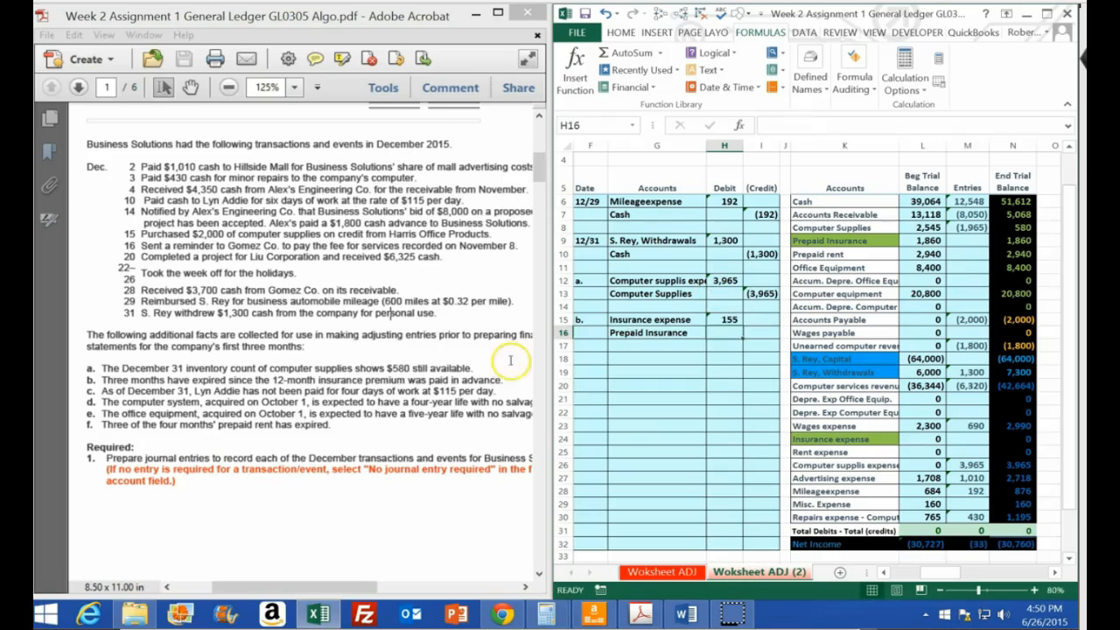
key(Up)
Switch to the empty Calculator, move it over the PDF, and compute 1860 divided by 12, multiplied by 3.
mouse_move(547, 615)
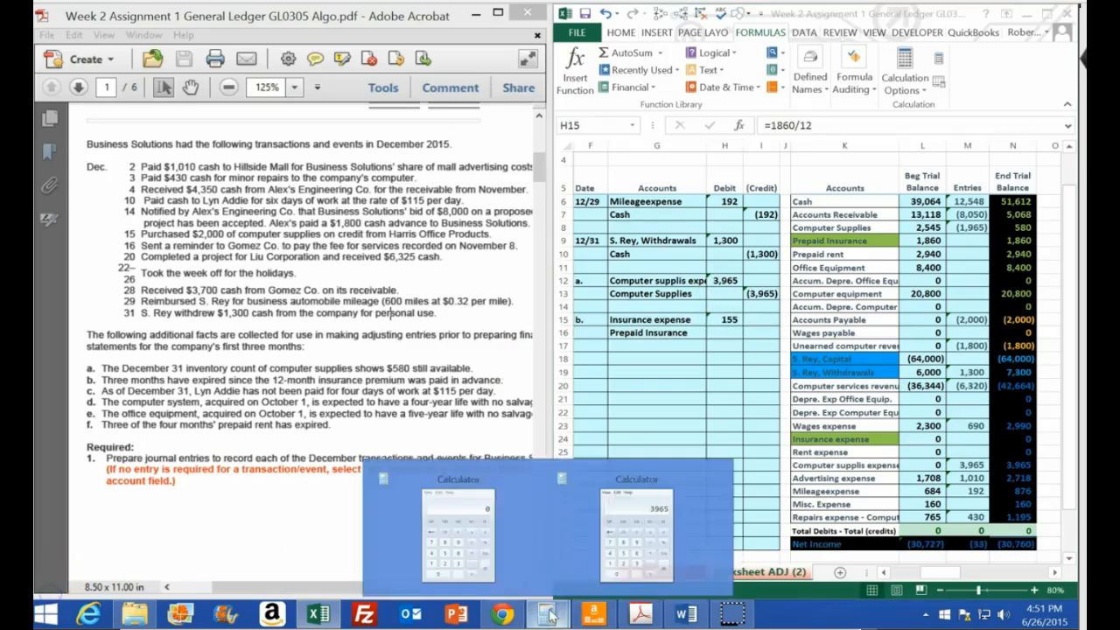
click(459, 529)
drag(665, 317, 302, 140)
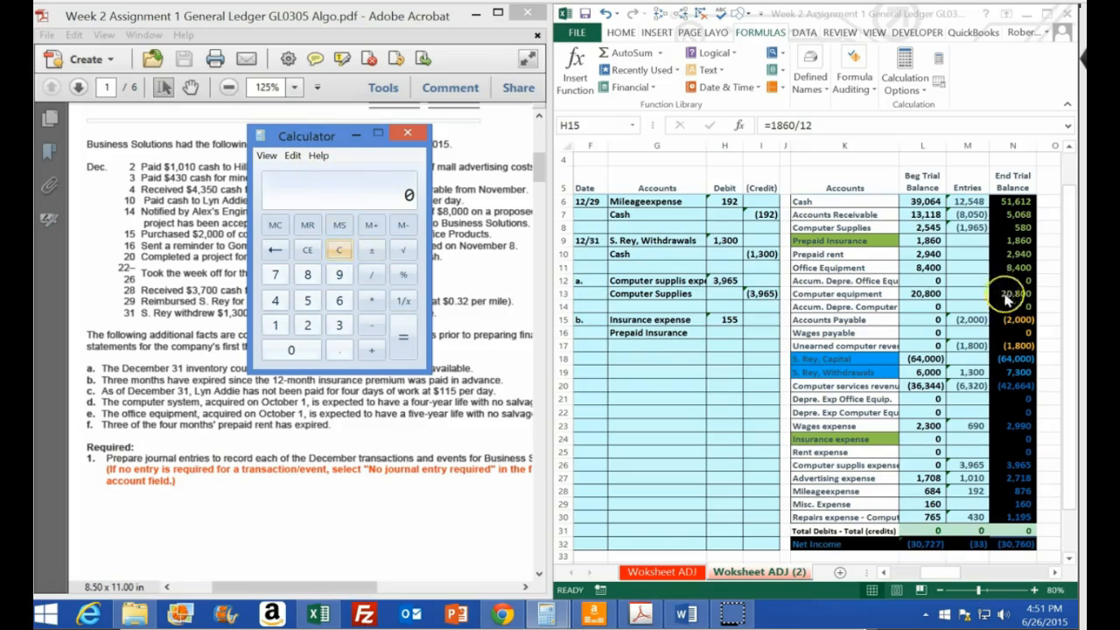
text(1860)
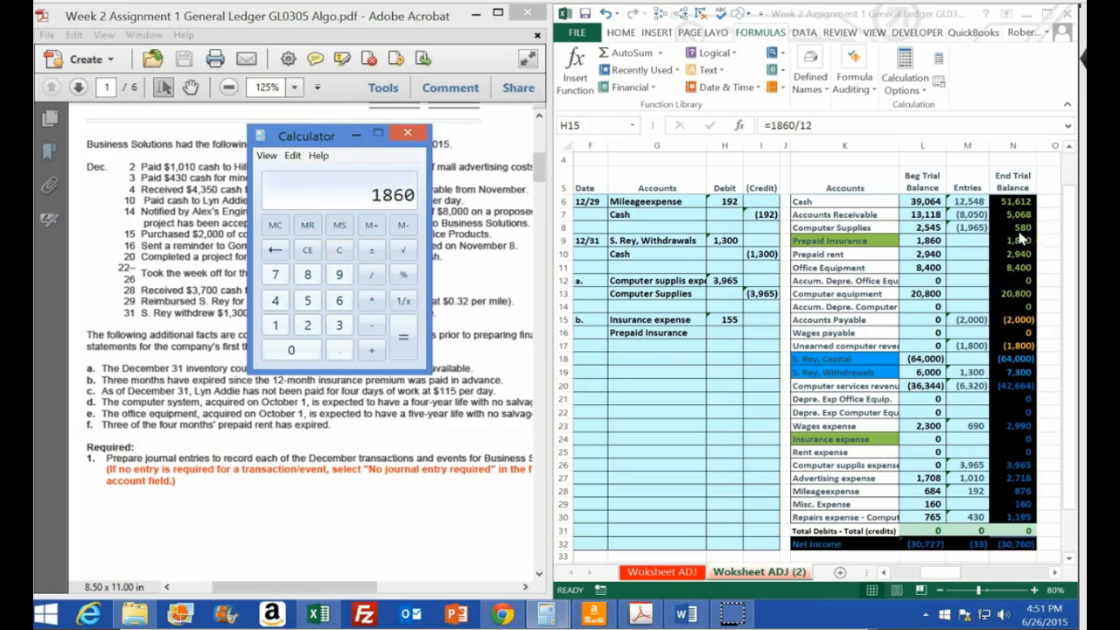
text(/12)
key(Return)
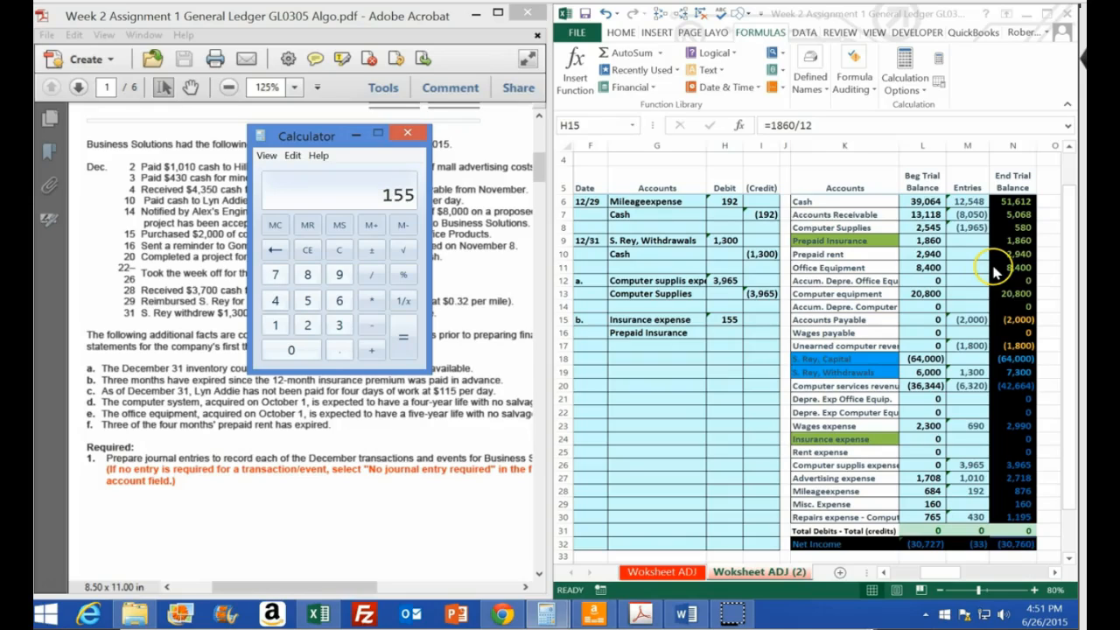
text(*3)
key(Return)
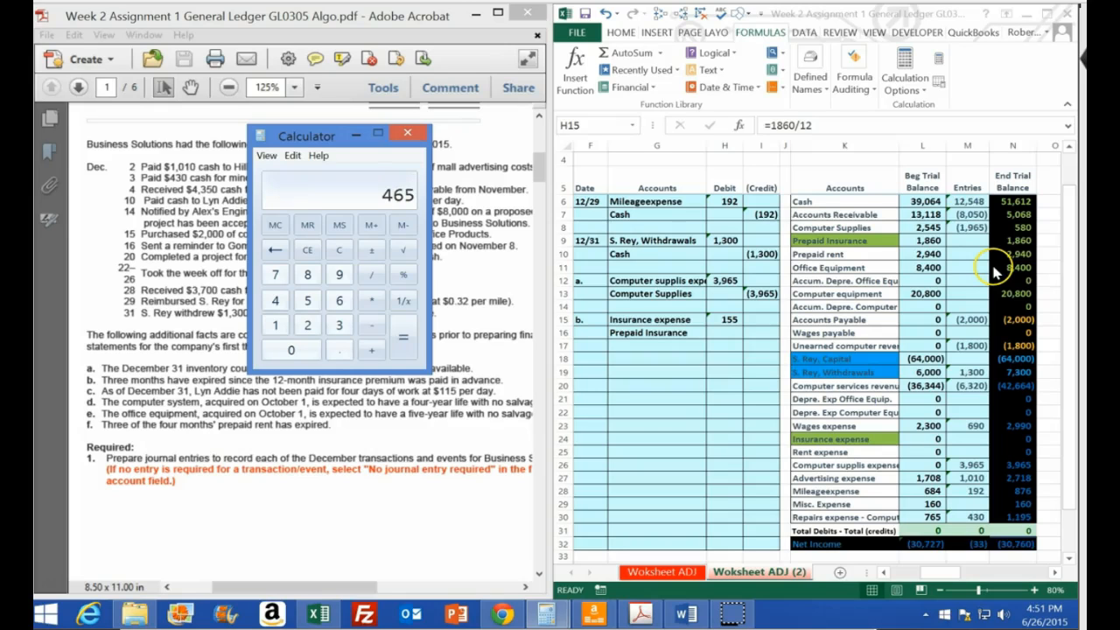